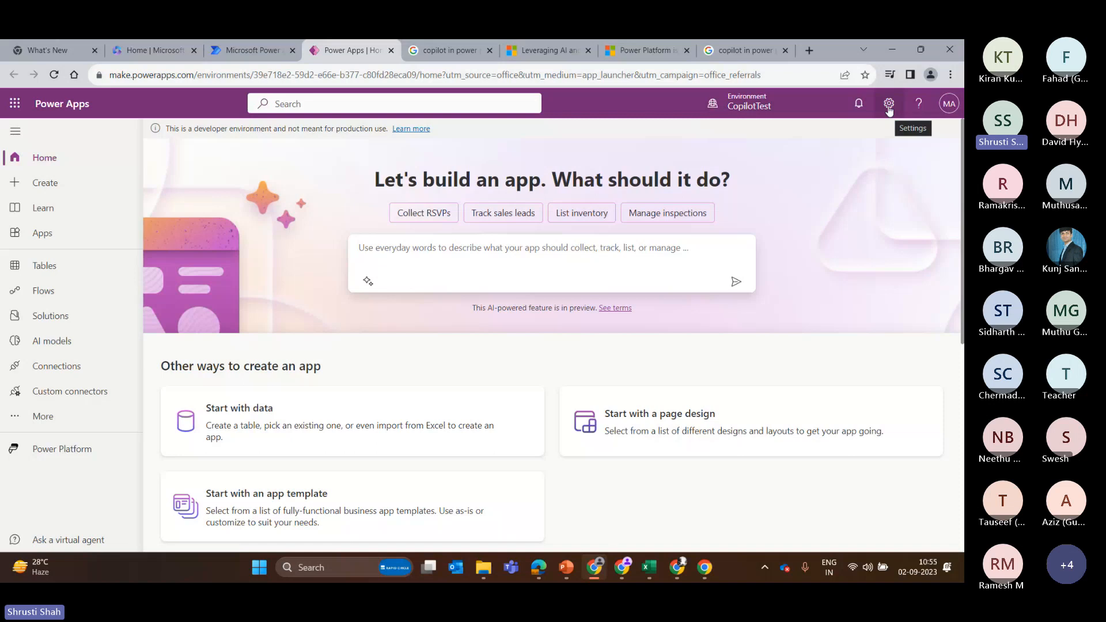
Step: Open the Power Platform admin center from the Power Apps settings, dismiss the welcome tour and show the list of environments
left_click(889, 105)
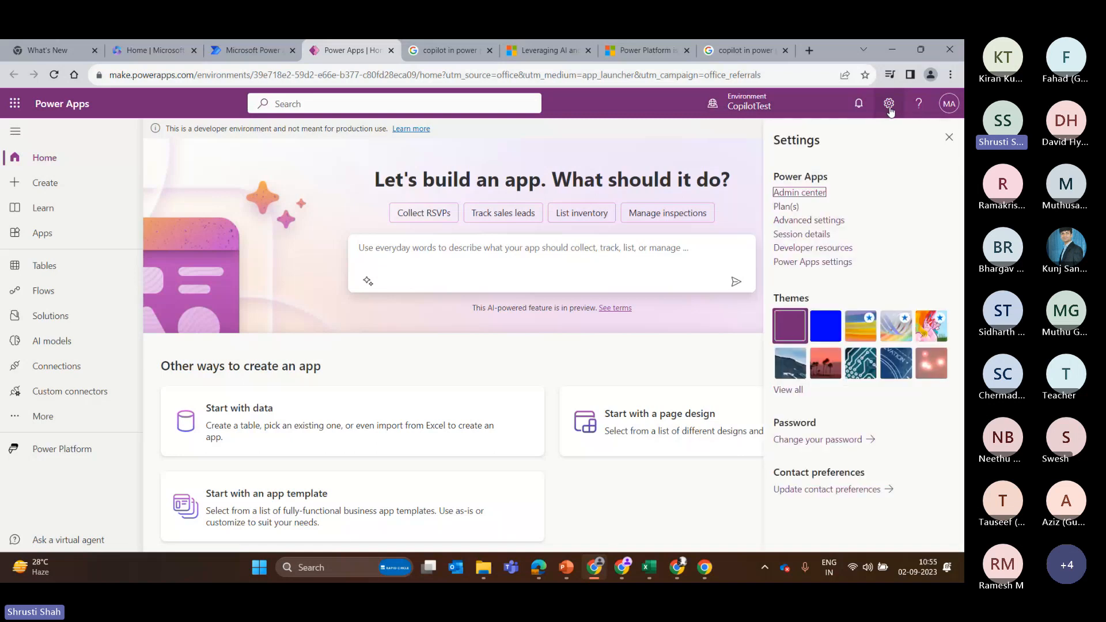
left_click(802, 194)
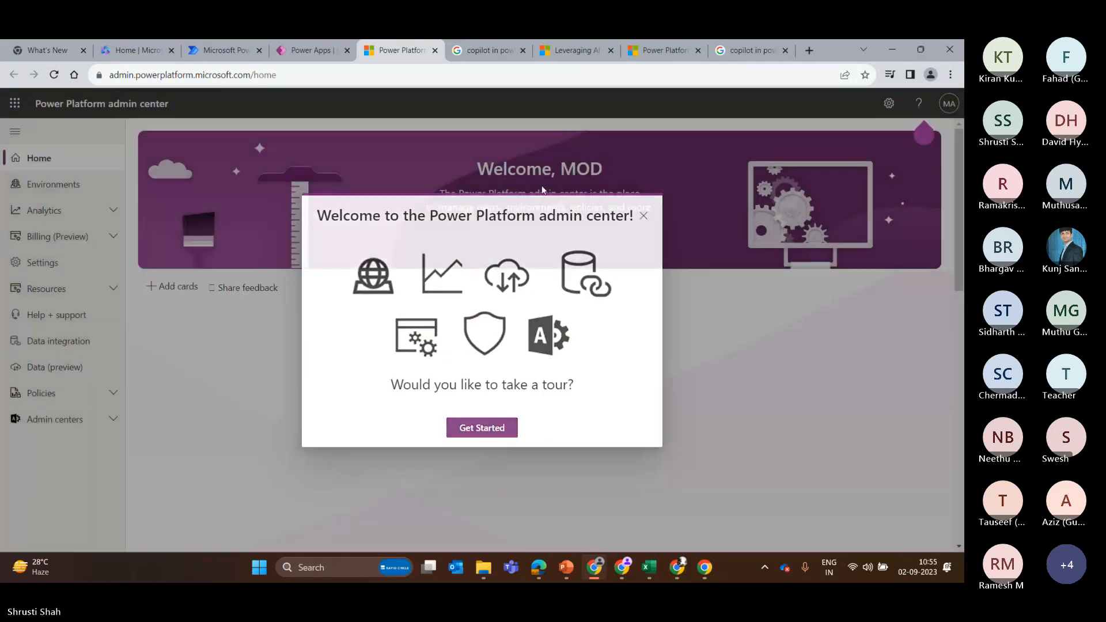
left_click(645, 215)
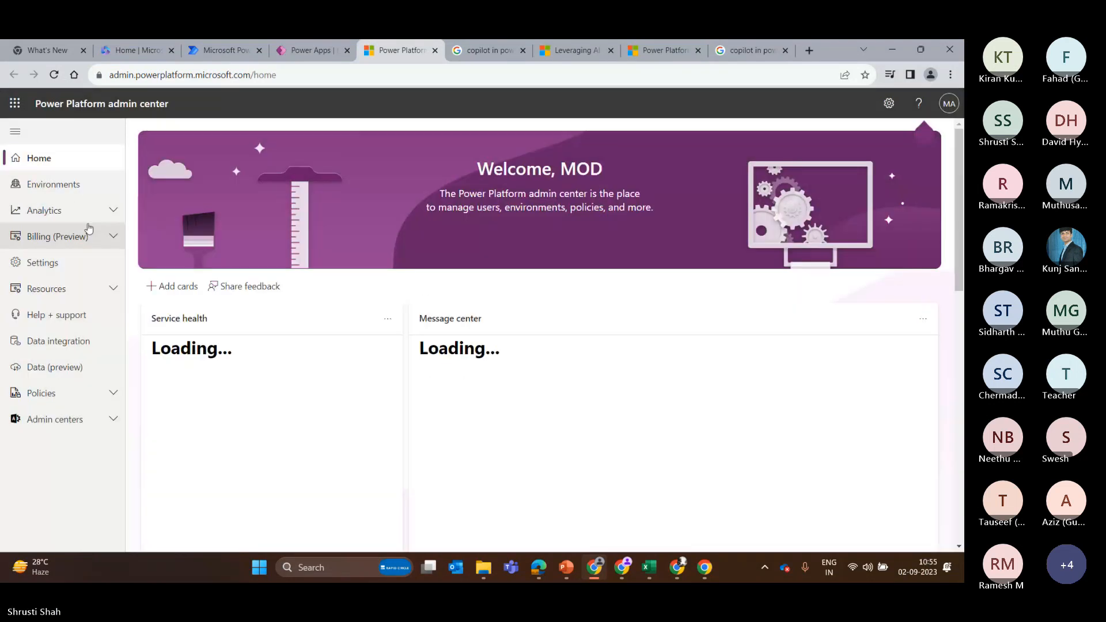
left_click(63, 184)
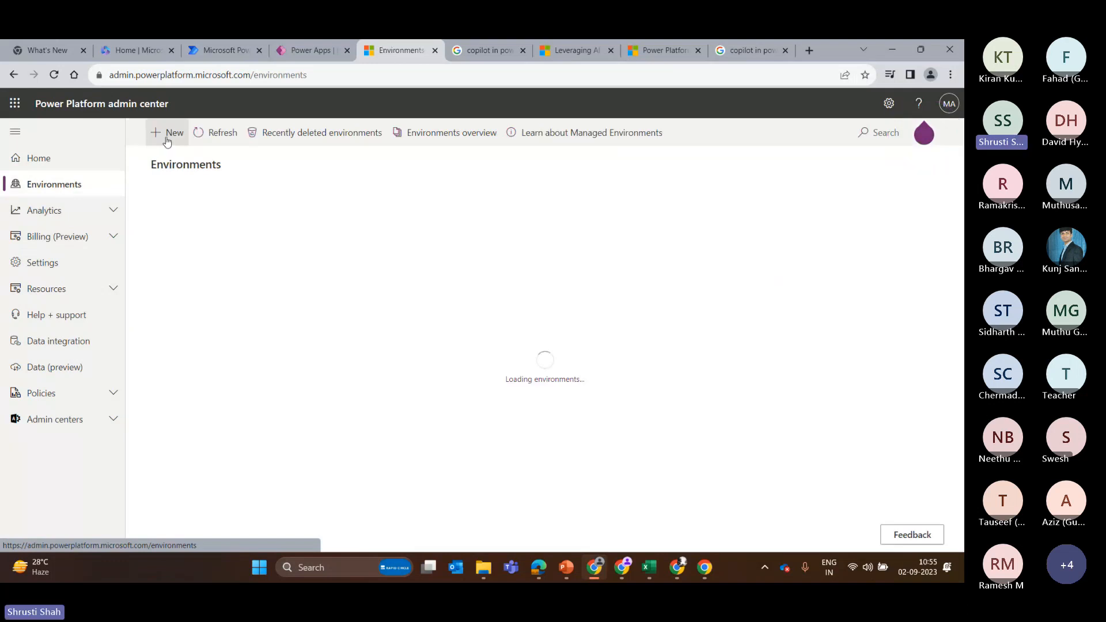
Step: Start a new environment, set its region to Preview (United States) and show the available environment types
left_click(164, 141)
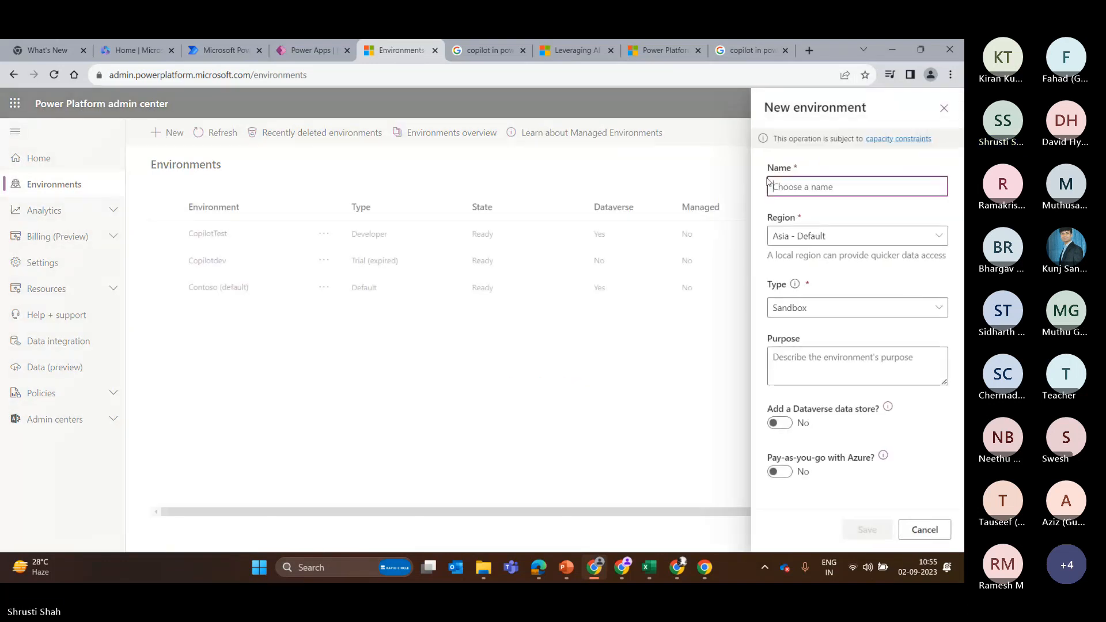
left_click(803, 235)
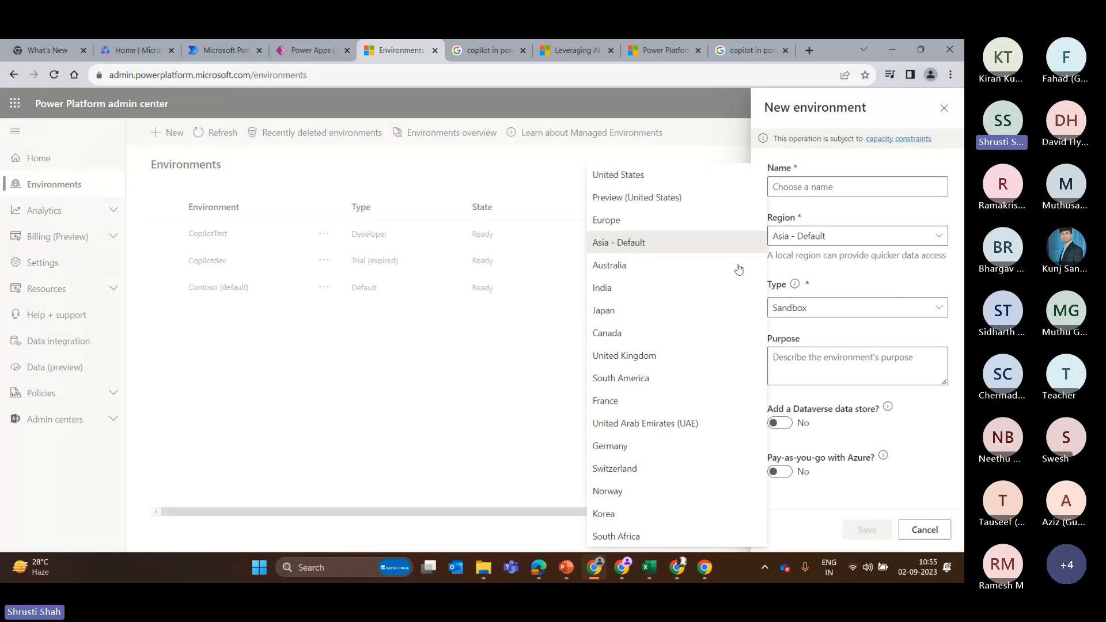
left_click(634, 196)
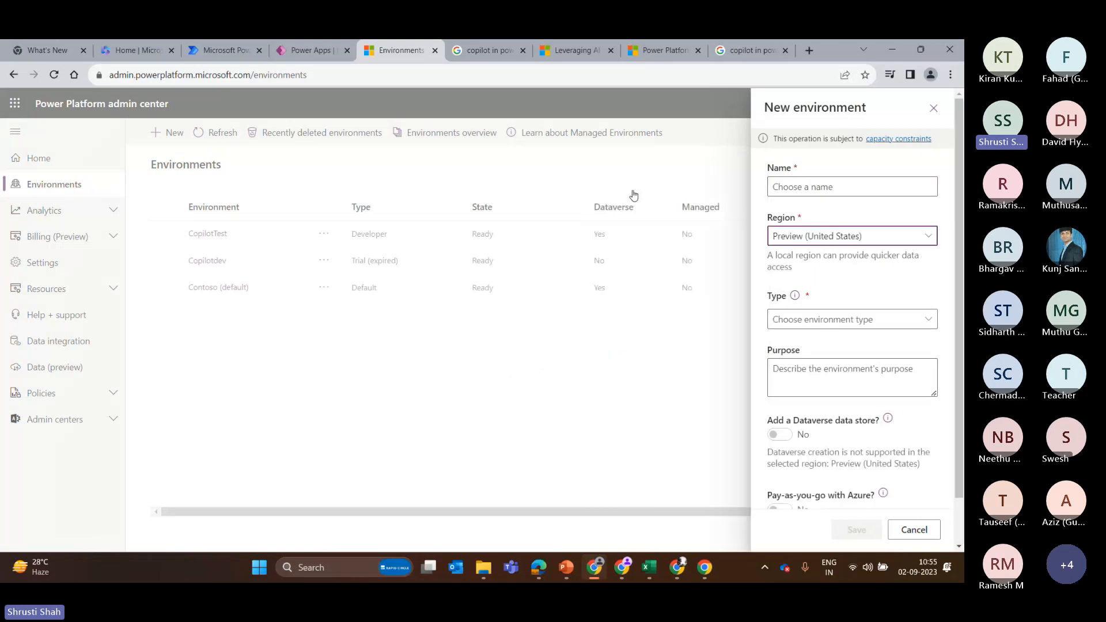
left_click(833, 239)
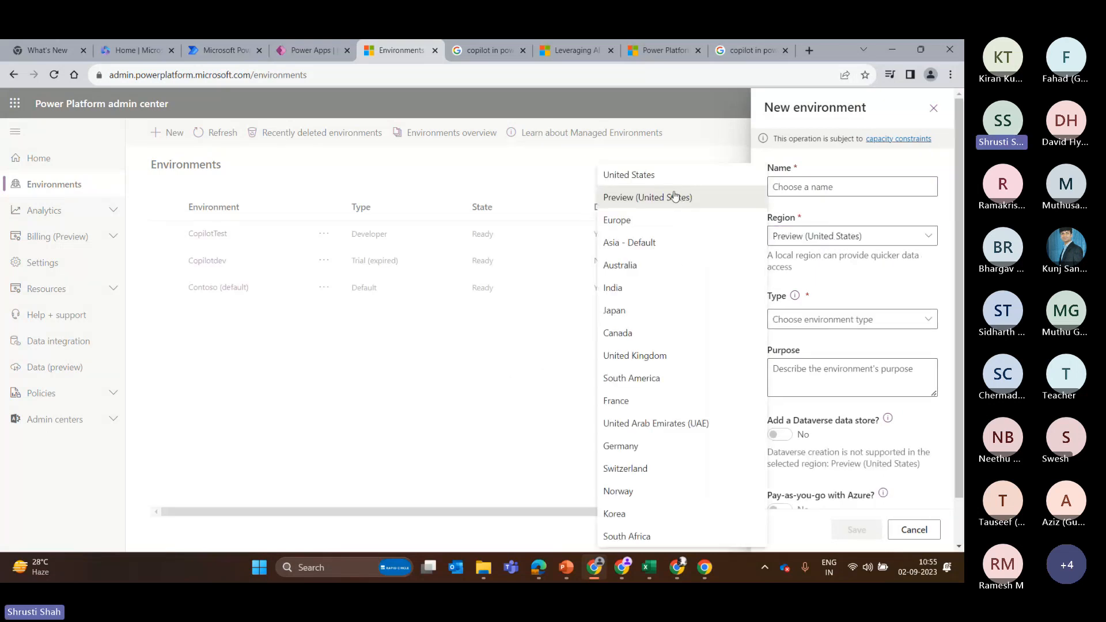
left_click(842, 318)
left_click(841, 318)
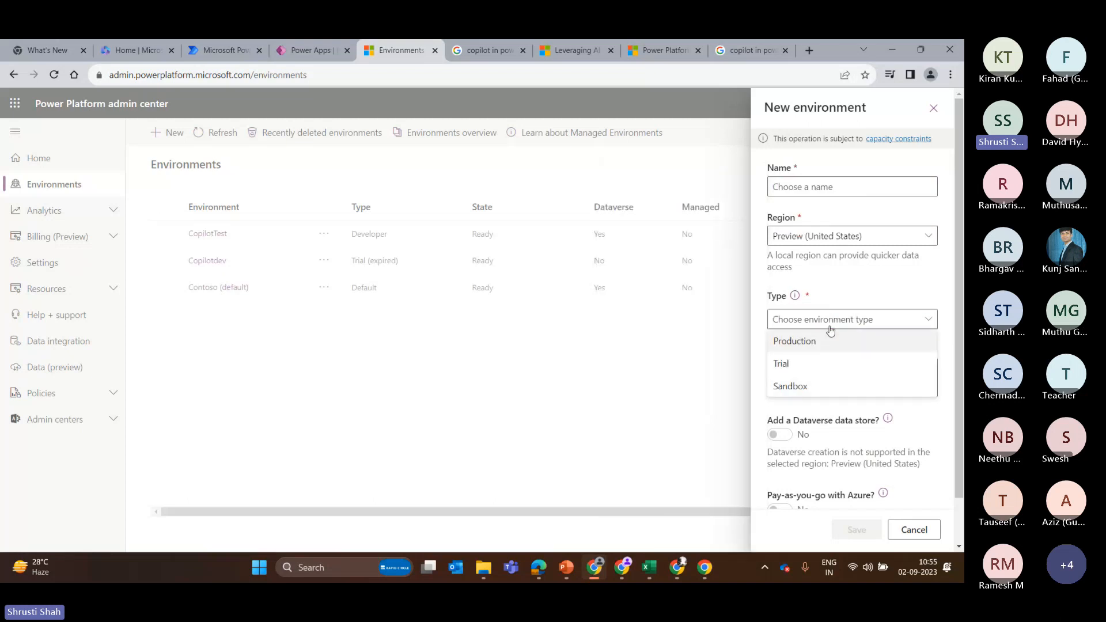
Step: Review the new environment form's type, Dataverse data store and pay-as-you-go options, and close the form without saving
scroll(802, 302, "down", 1)
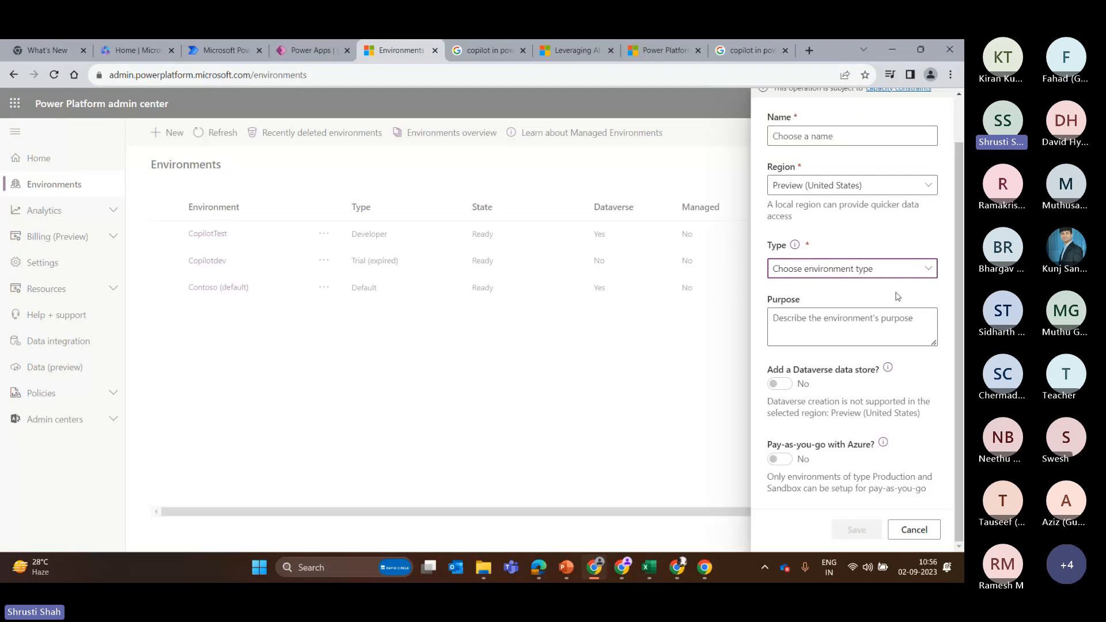
scroll(857, 267, "up", 1)
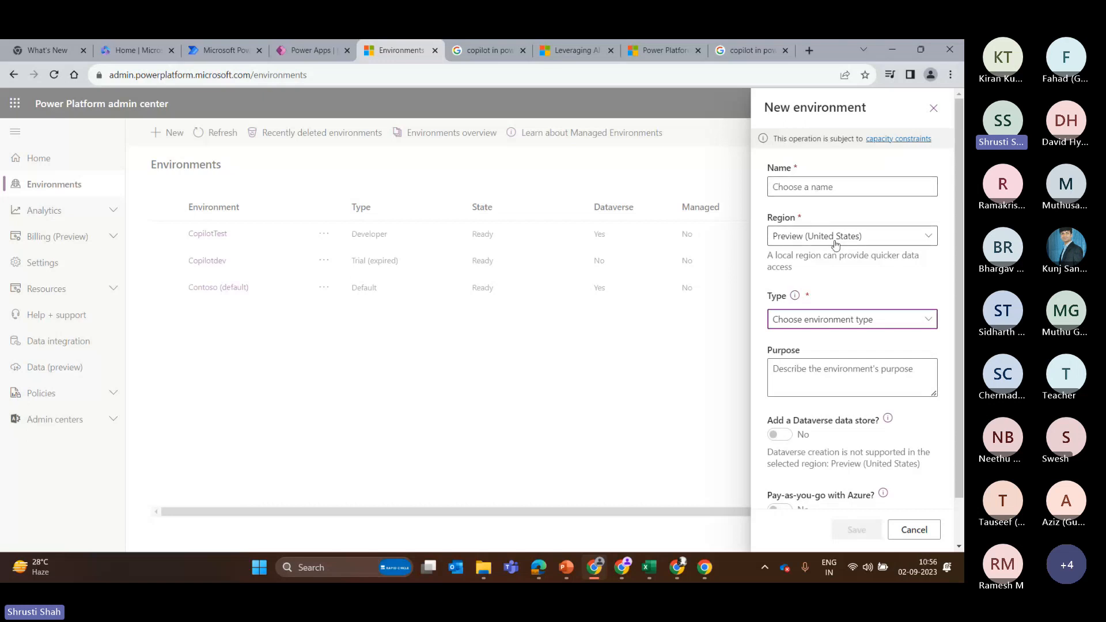
scroll(959, 382, "down", 1)
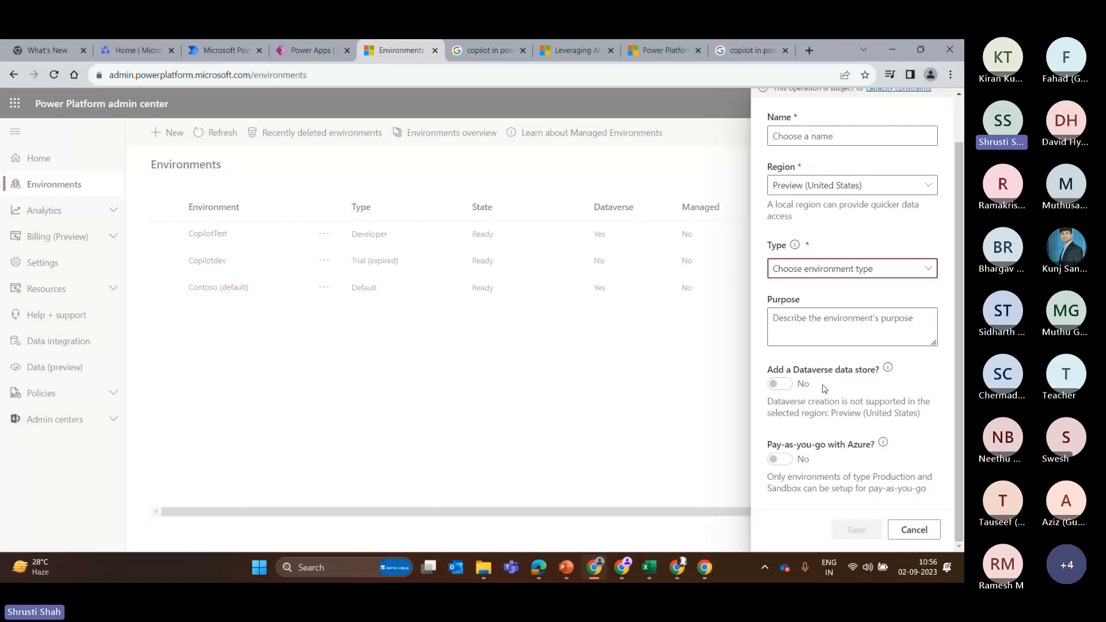
scroll(867, 151, "up", 1)
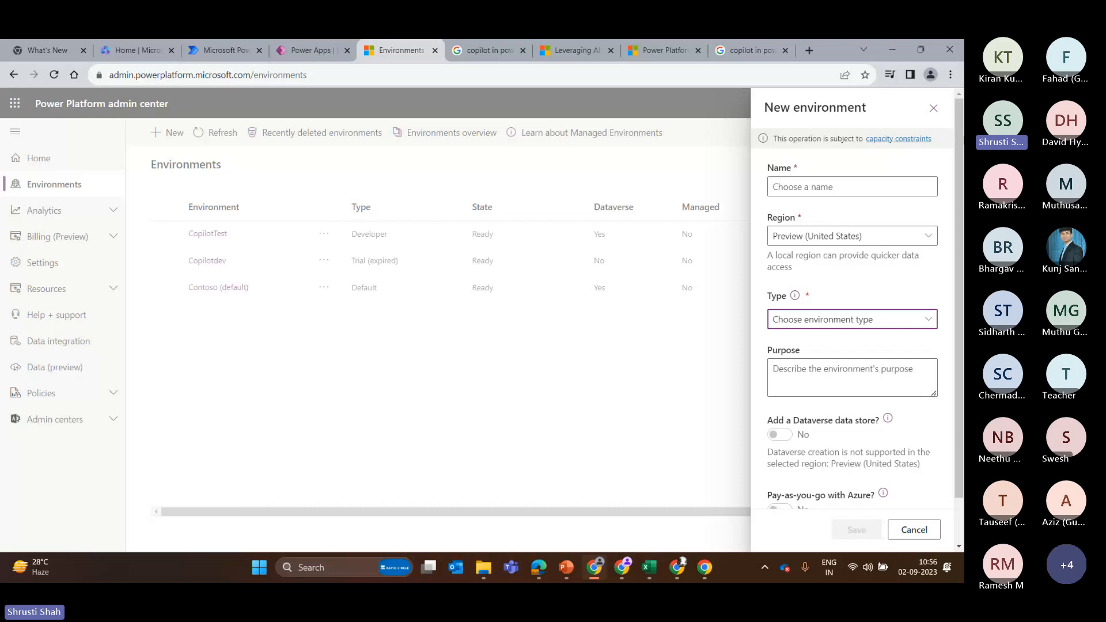
left_click(935, 135)
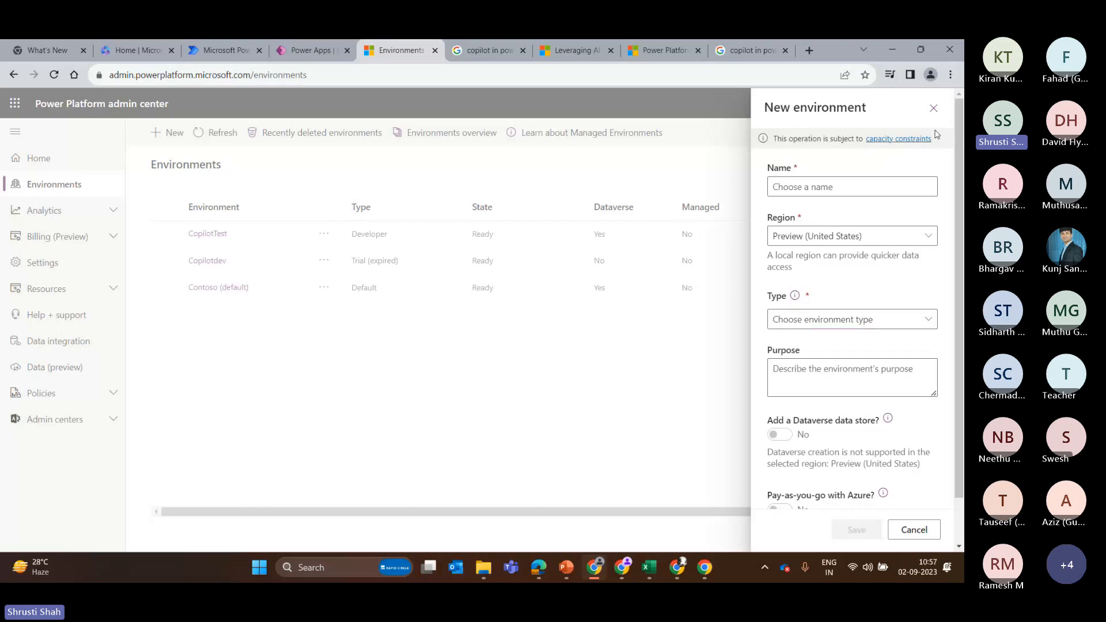
scroll(940, 135, "down", 1)
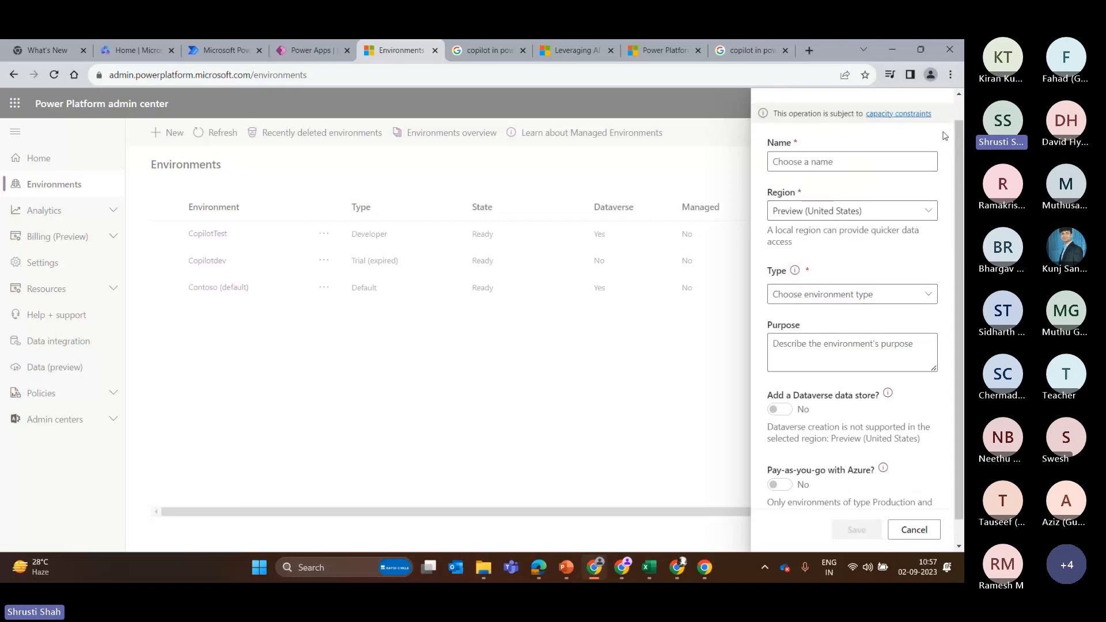
scroll(945, 136, "up", 1)
left_click(931, 109)
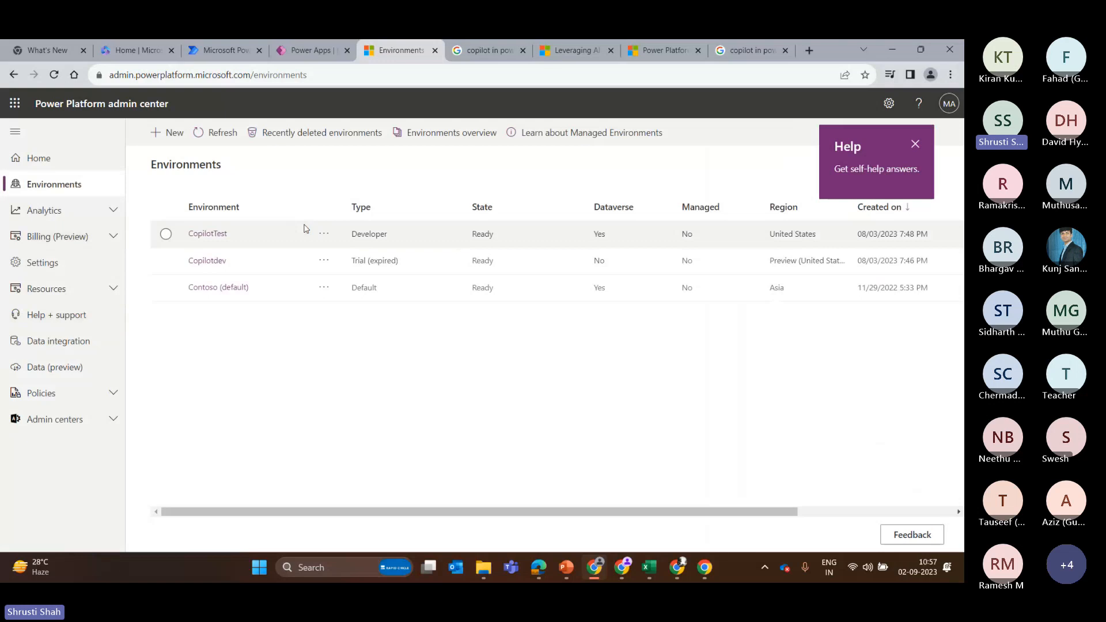
left_click(208, 234)
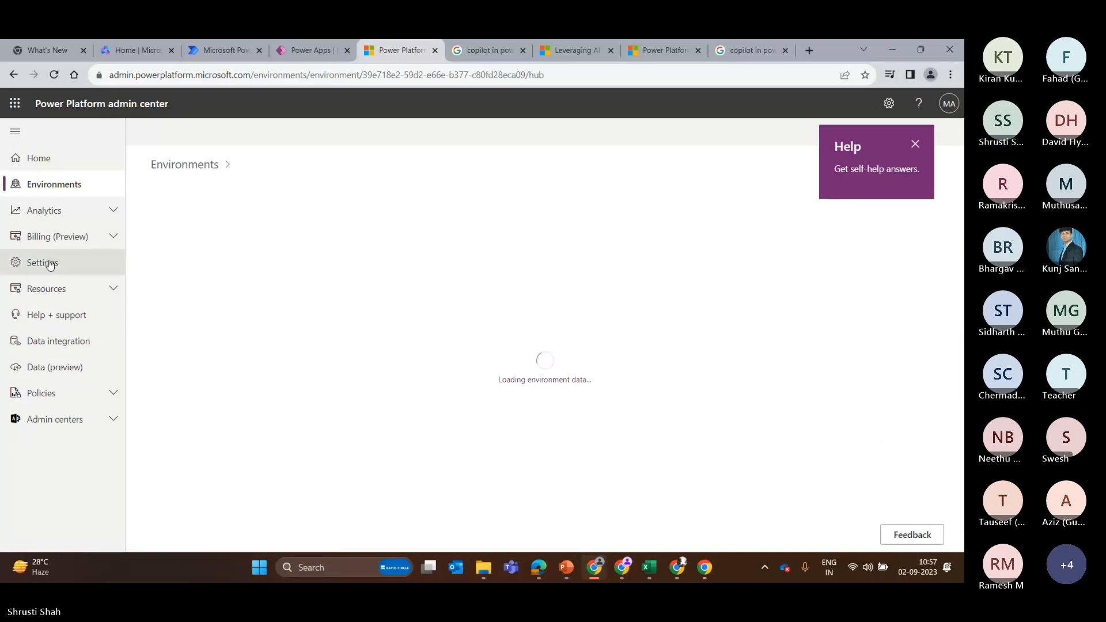
left_click(68, 264)
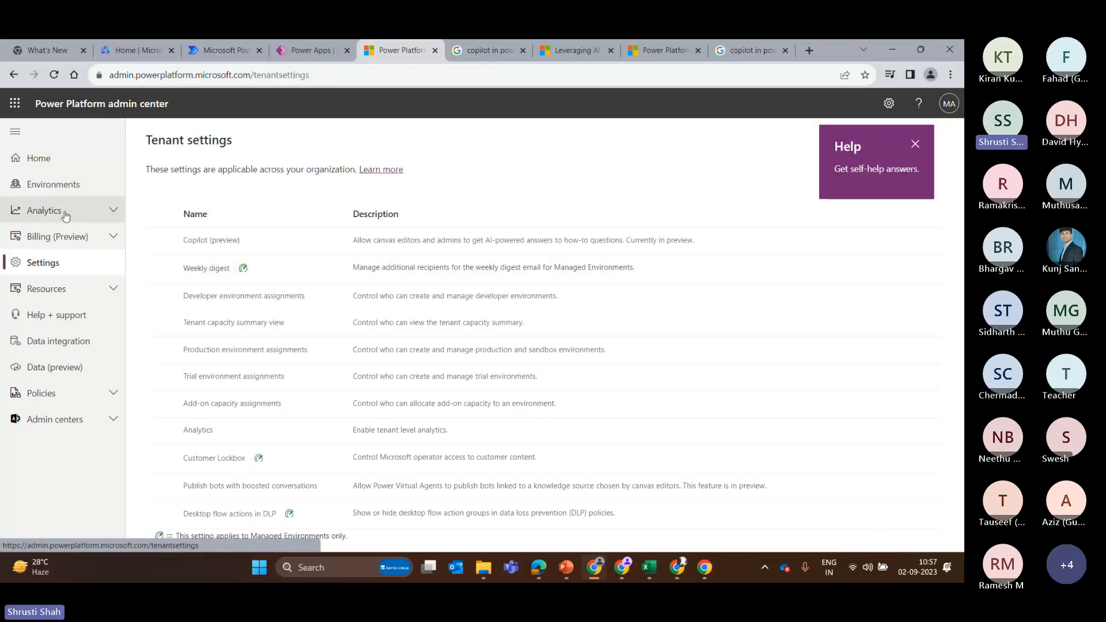
left_click(52, 184)
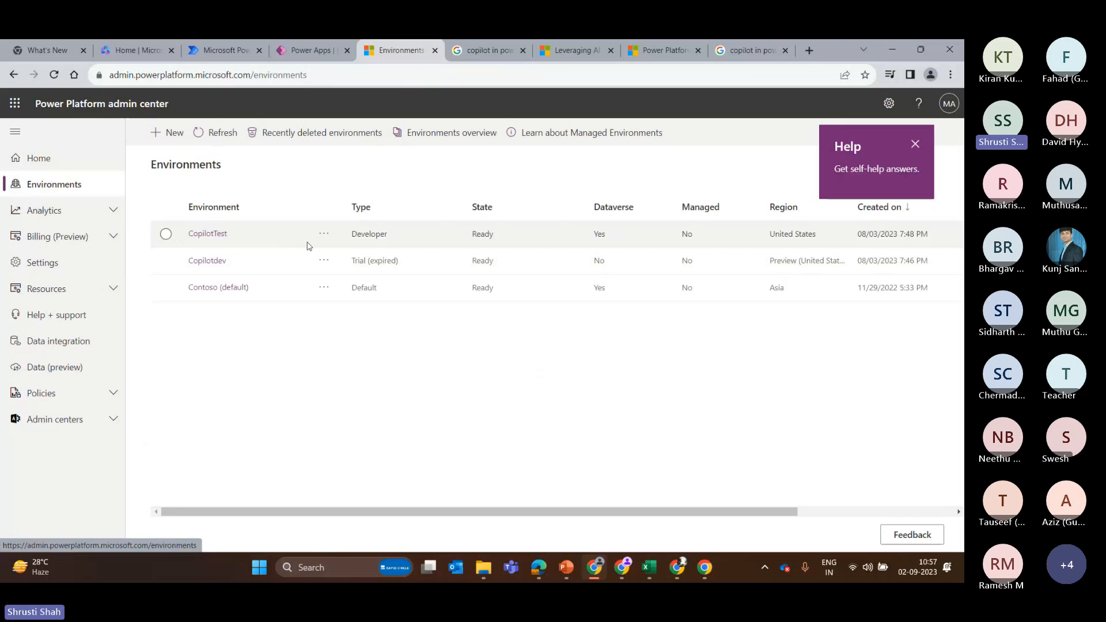
Step: Open the product Features settings of the CopilotTest environment to examine the Copilot and AI Builder options
left_click(324, 234)
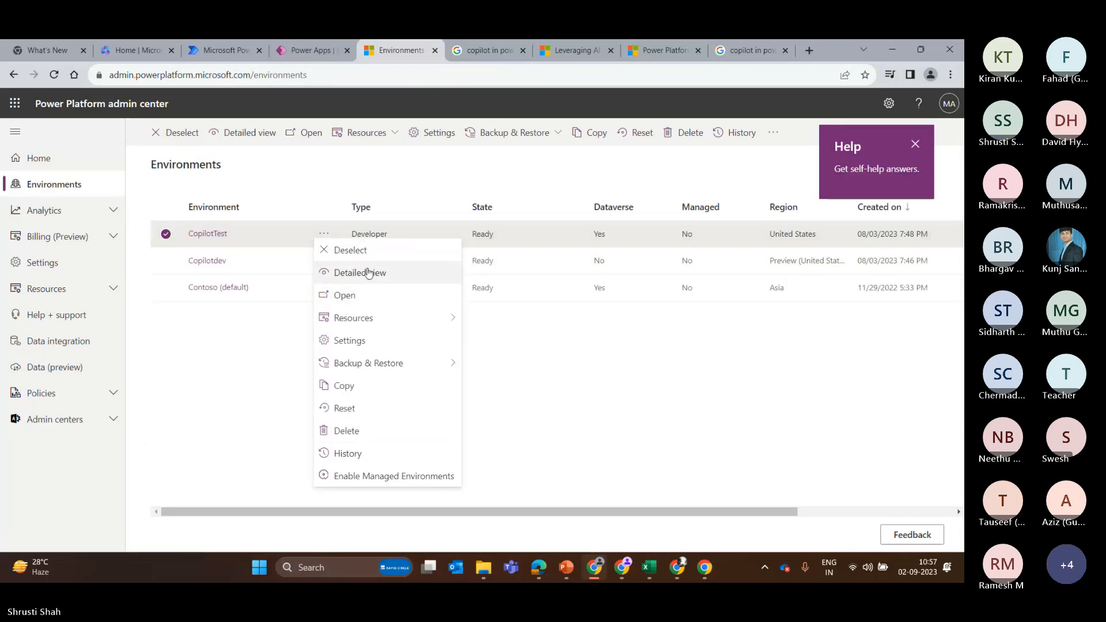
left_click(369, 340)
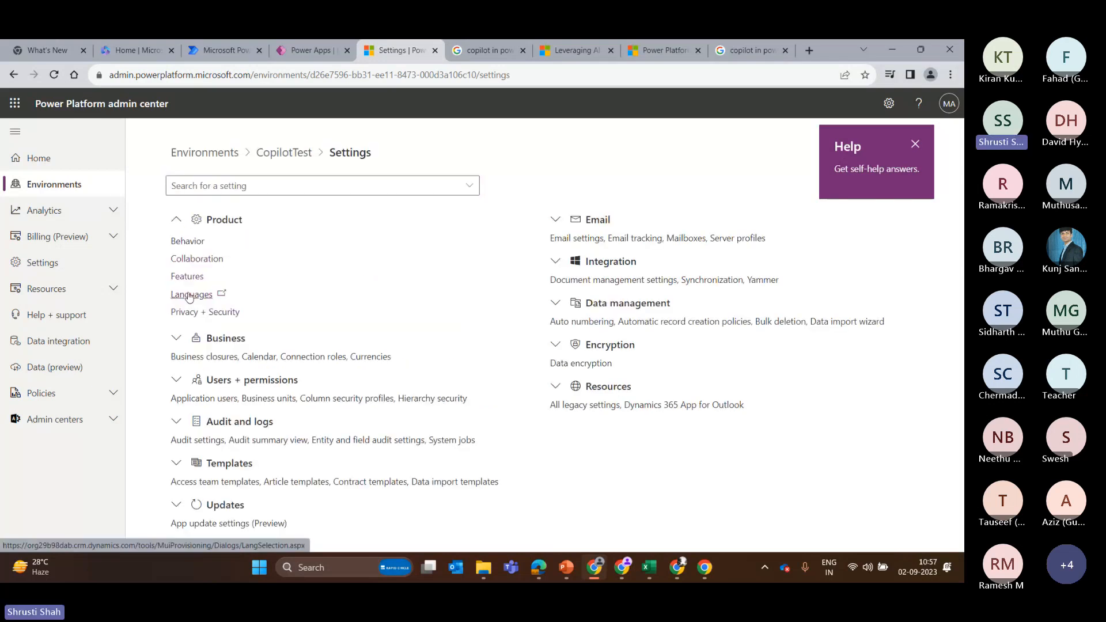
left_click(187, 276)
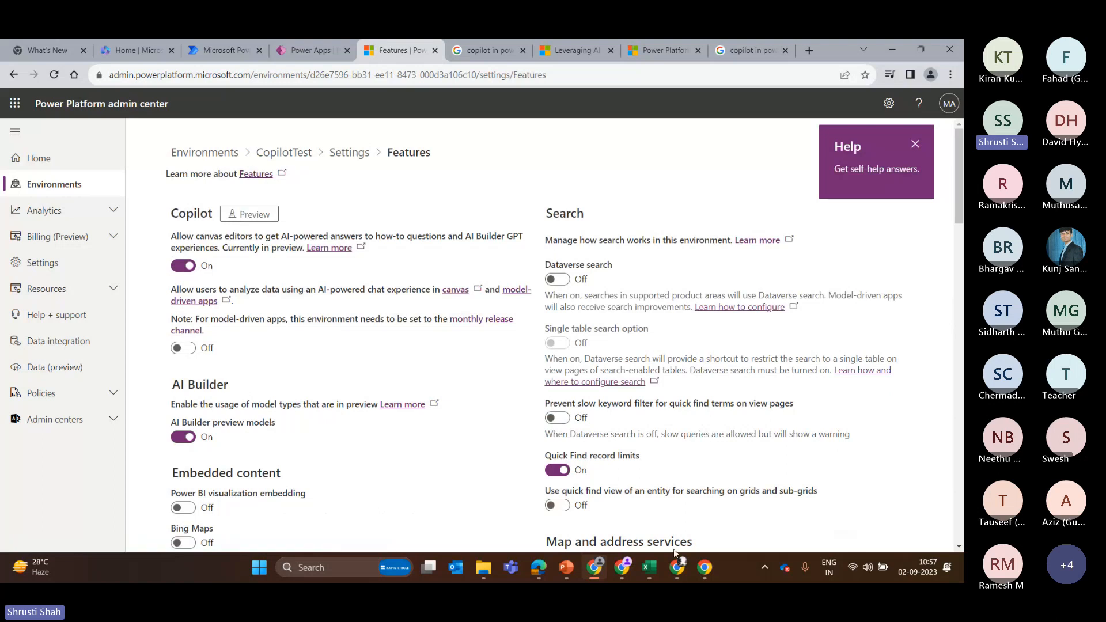
Step: Switch to PowerPoint and present the deck from the AI prerequisites slide to "Build apps through conversation (preview)", ending the show there
left_click(568, 579)
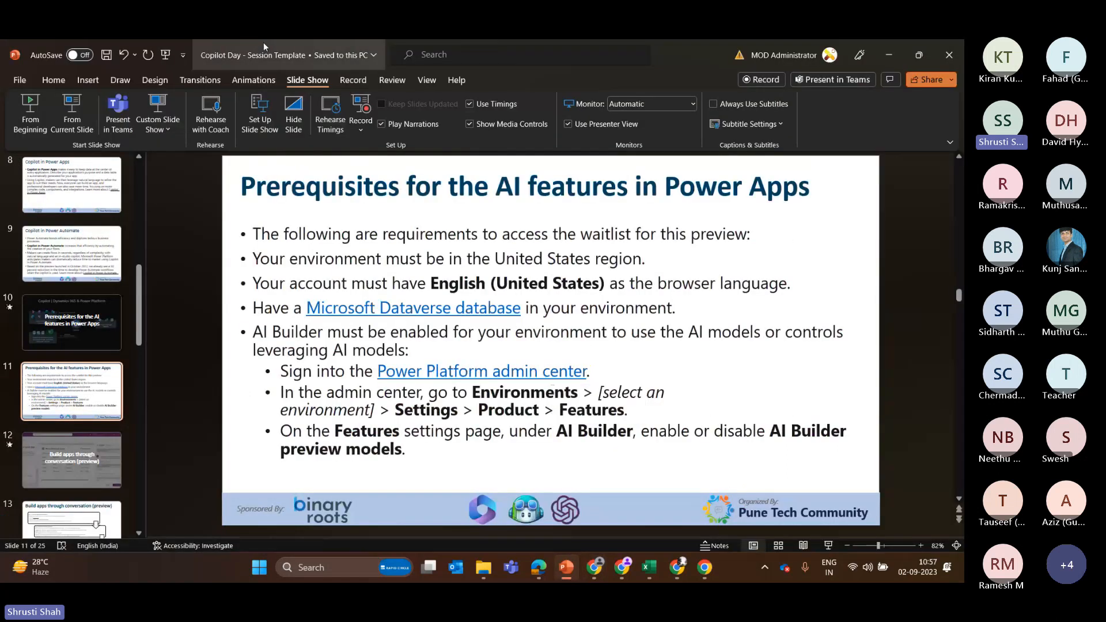
left_click(68, 122)
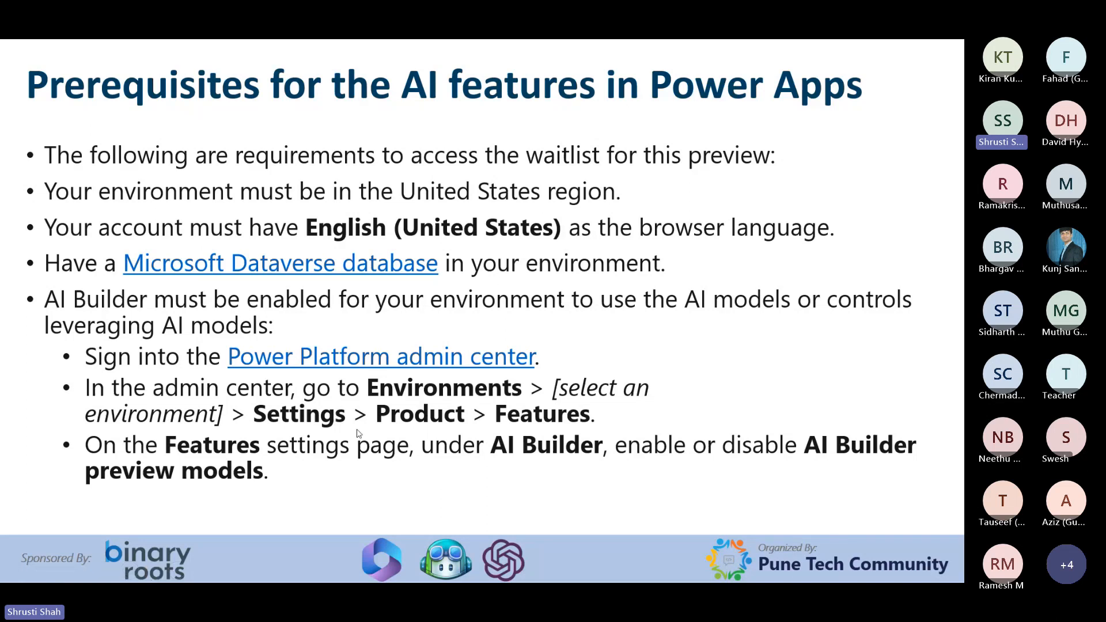
key("Right")
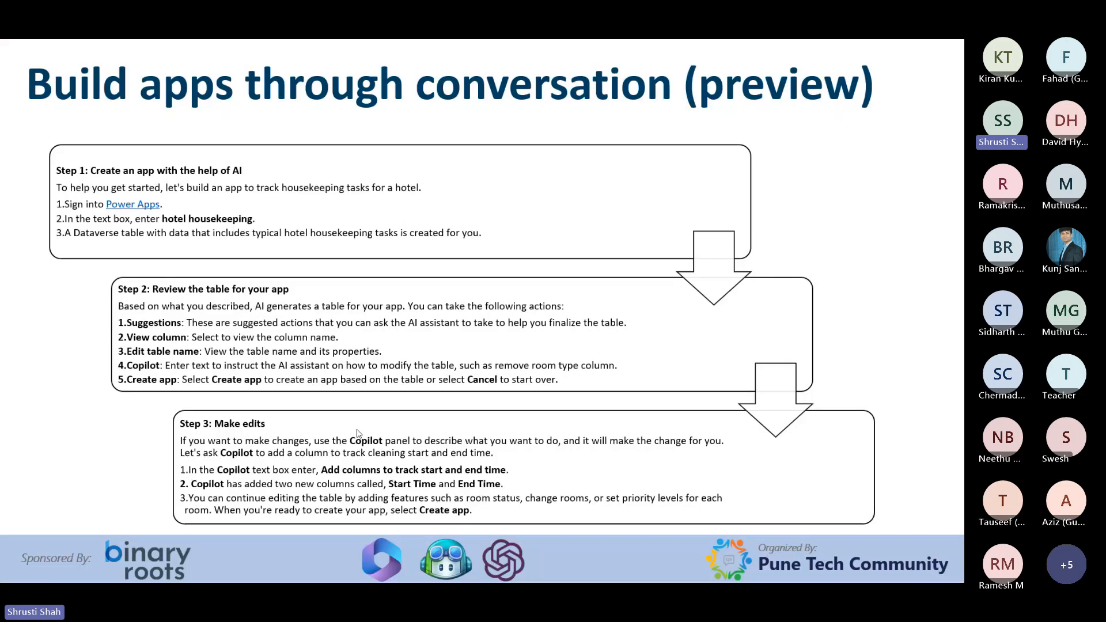
key("Escape")
Step: Switch back to the Power Apps home page in the browser and close its Settings pane
left_click(622, 567)
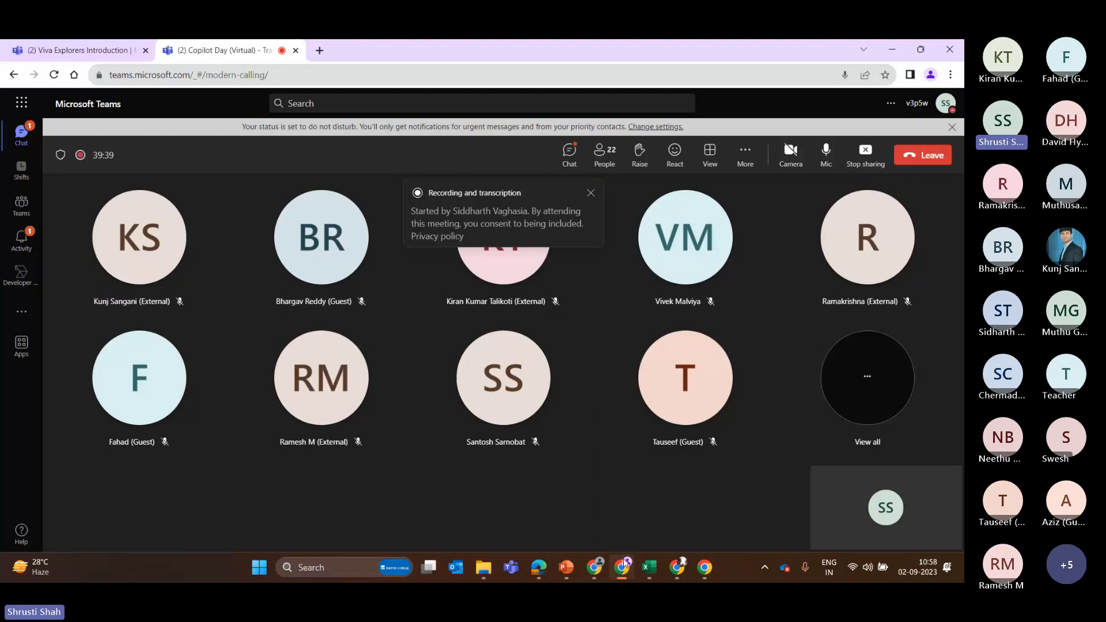
left_click(596, 571)
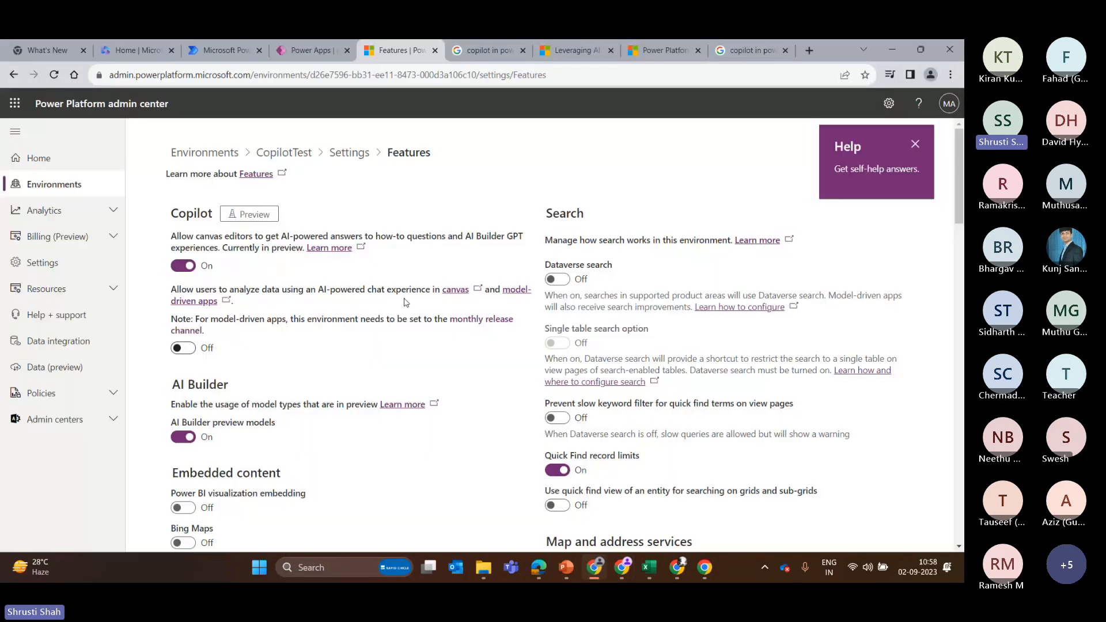
left_click(284, 152)
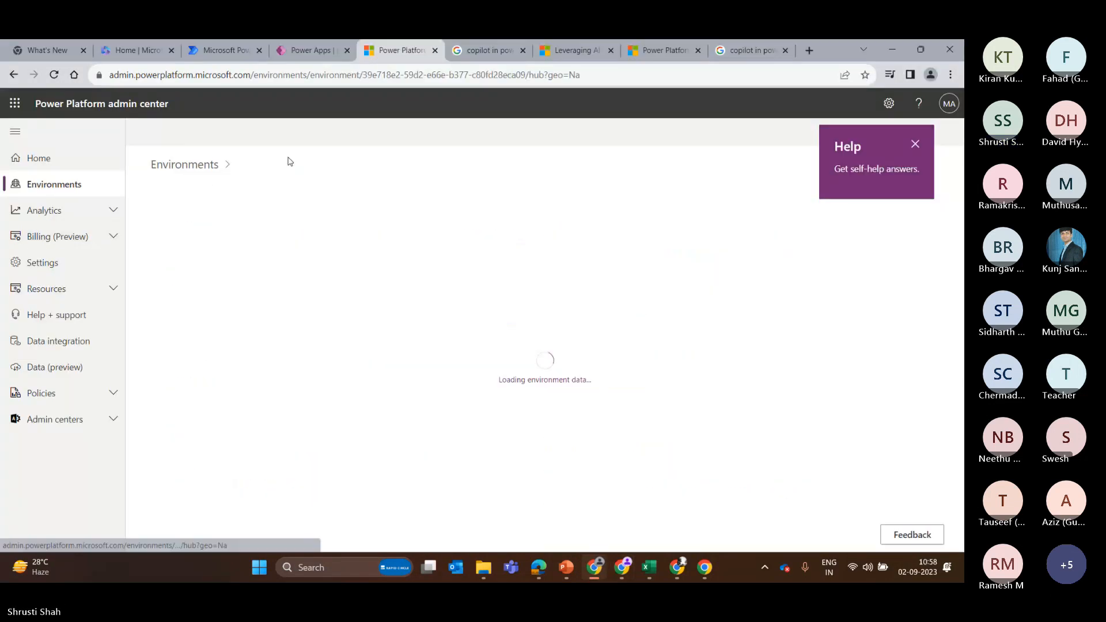
left_click(184, 166)
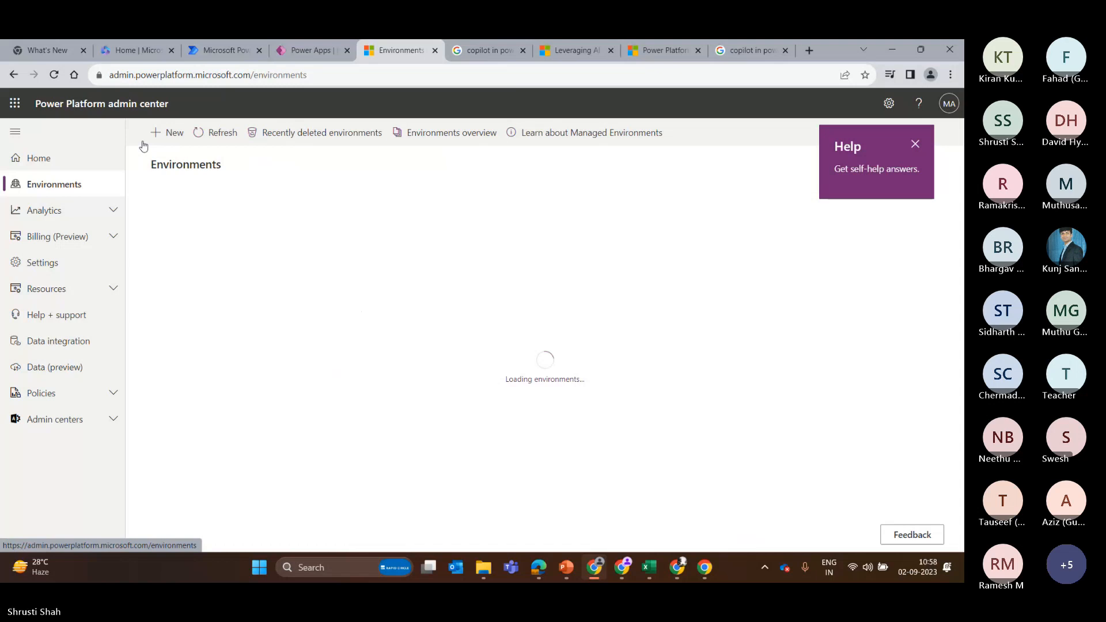
left_click(14, 76)
left_click(311, 51)
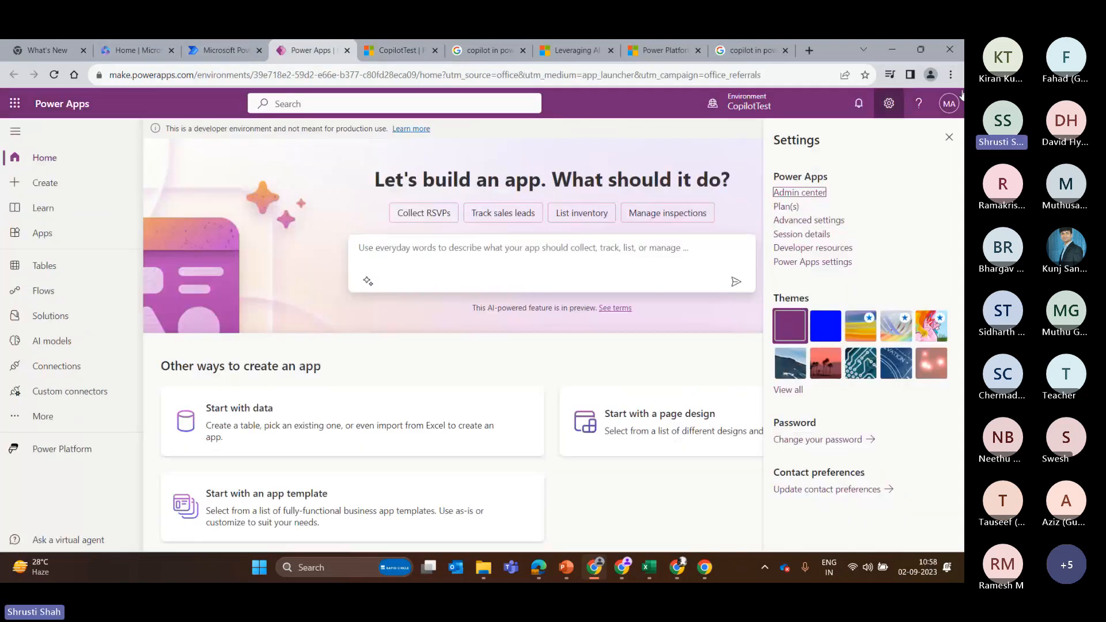
left_click(949, 138)
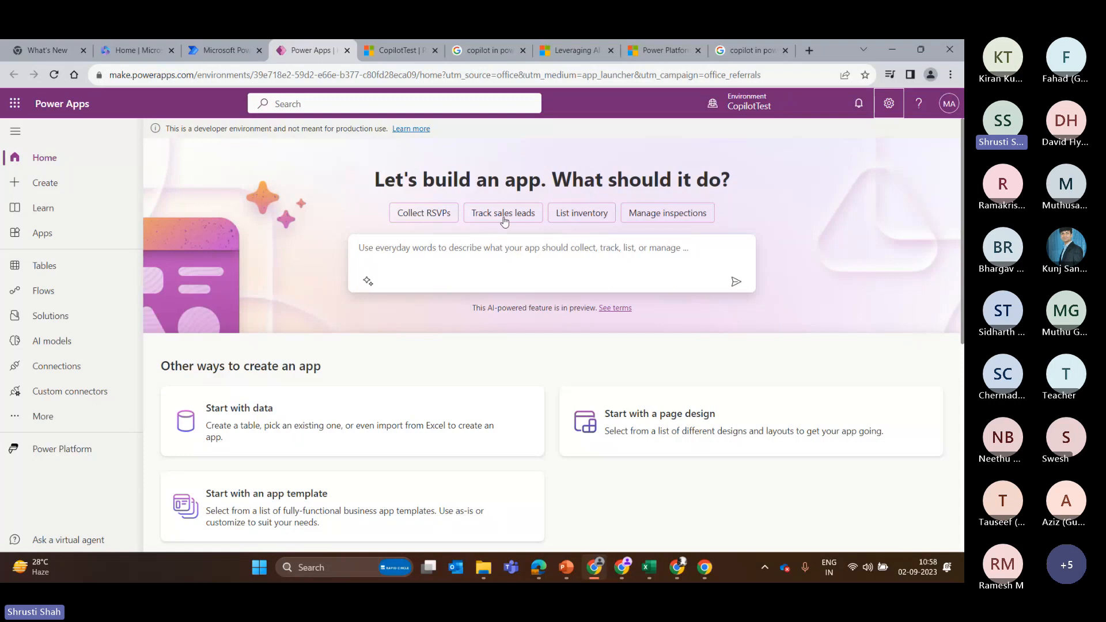
Step: Submit the app description "Create a movie booking application for India Region" to Copilot
left_click(402, 247)
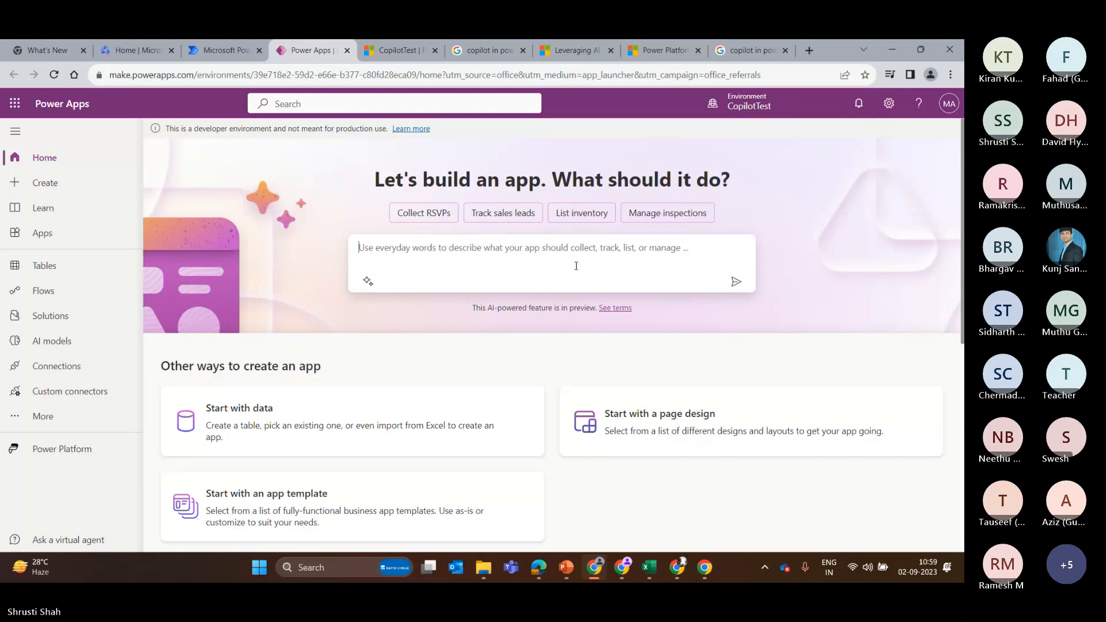
type("Create ")
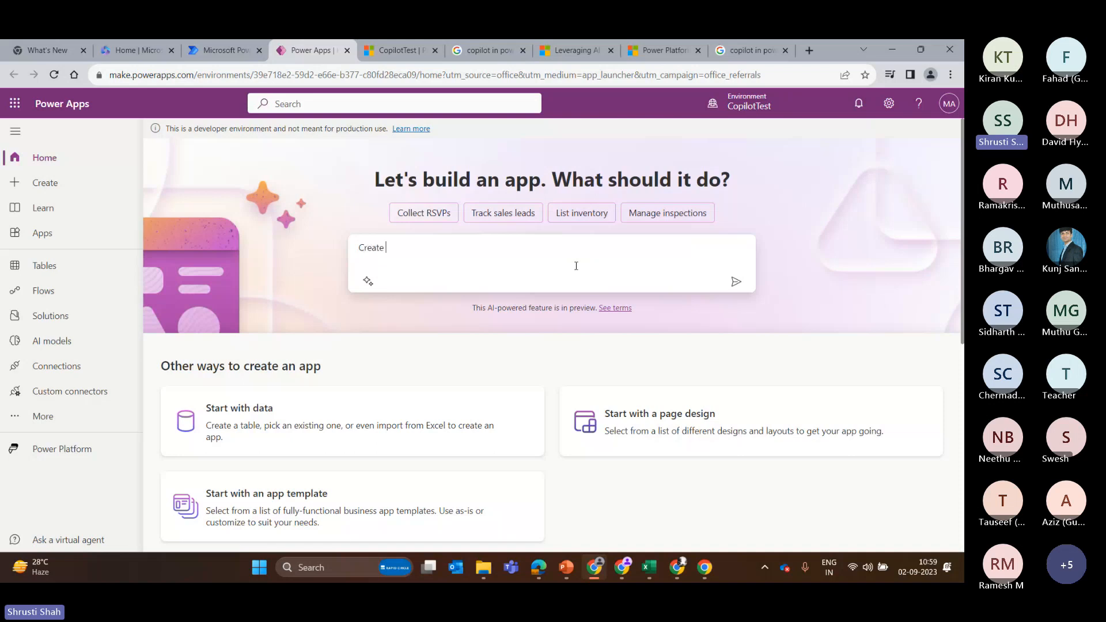
type("a movie b")
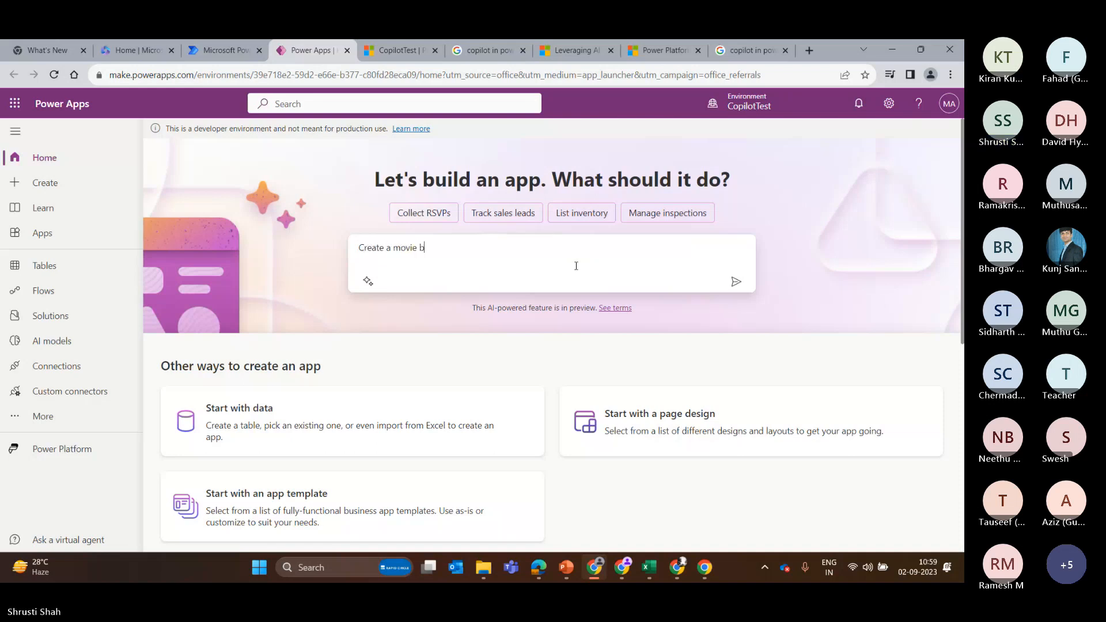
type("ooking appl")
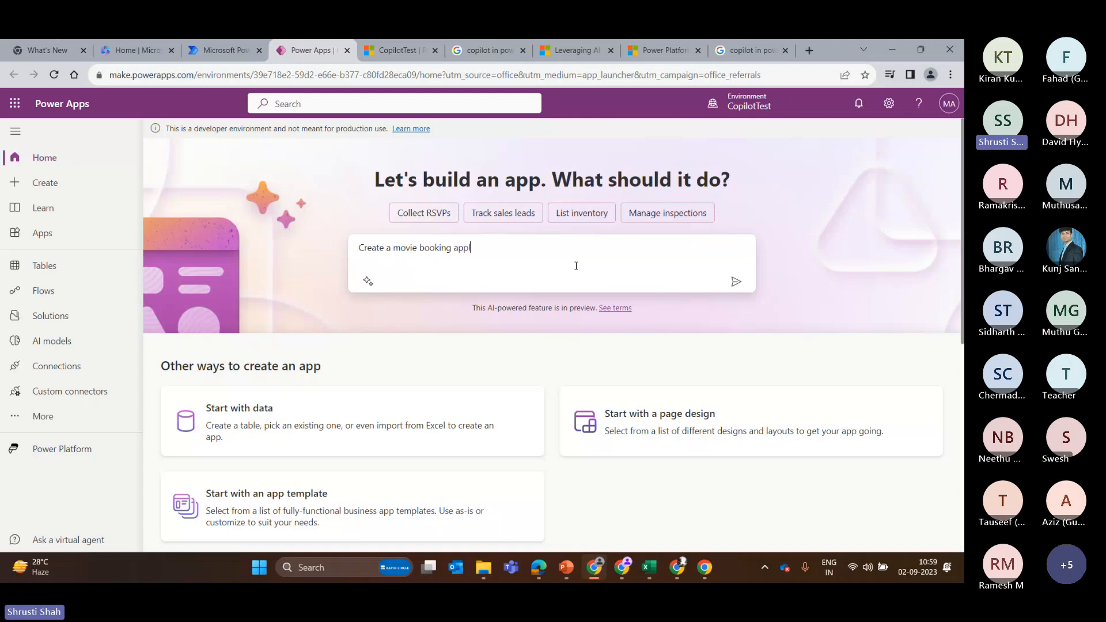
type("ication for Ind")
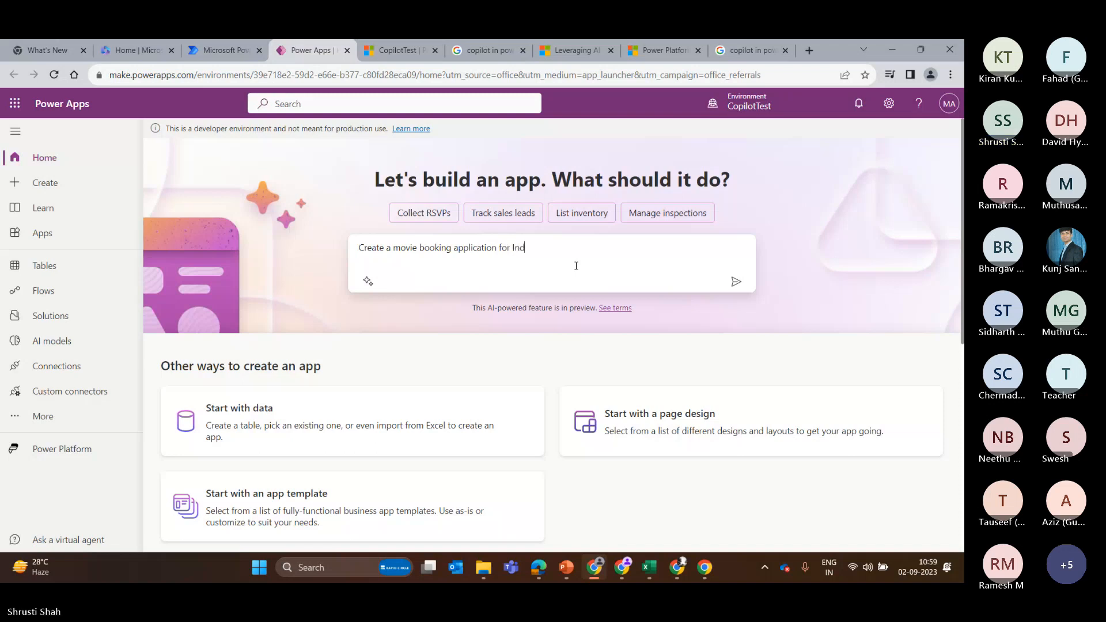
type("ia Regi")
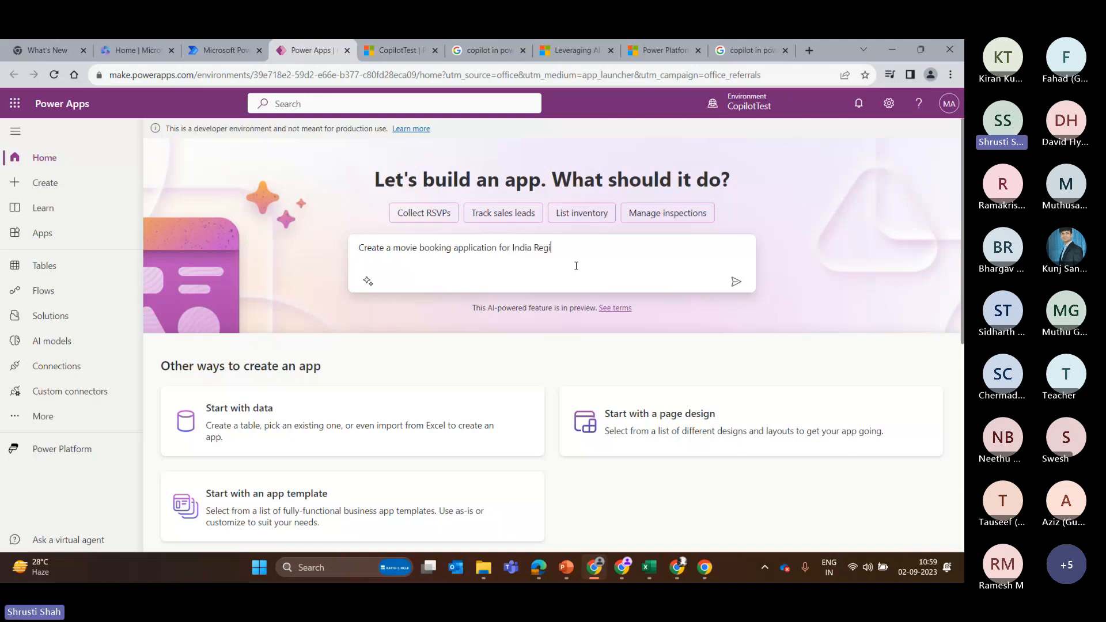
type("on")
left_click(737, 283)
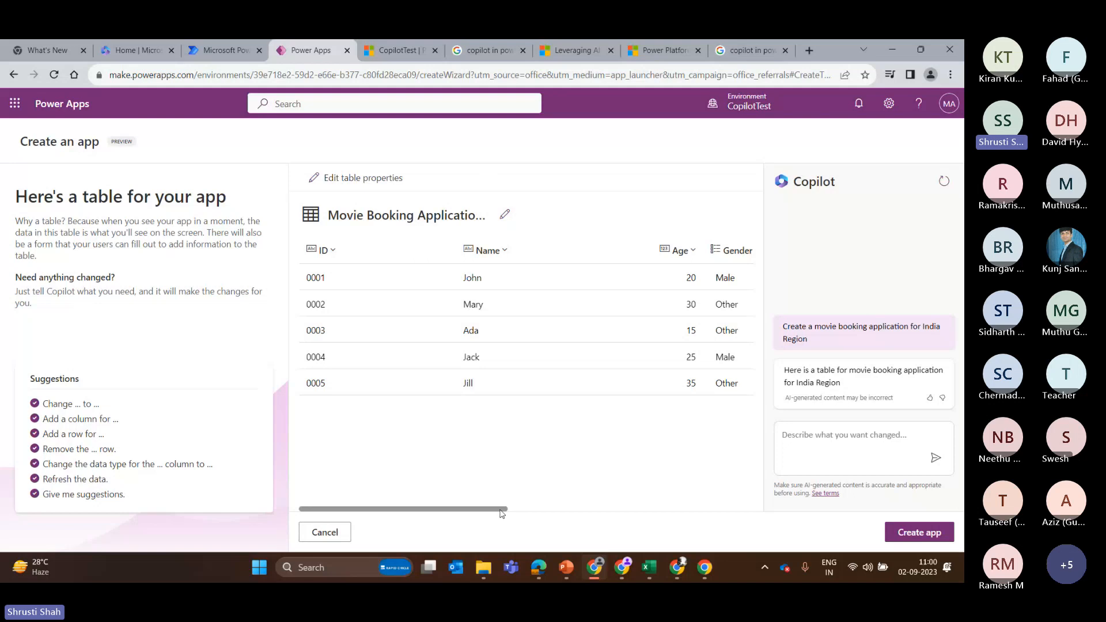
Step: Look through all columns of the generated movie booking table, from ID to Region and back towards Name
left_click_drag(503, 513, 535, 188)
left_click_drag(499, 512, 599, 507)
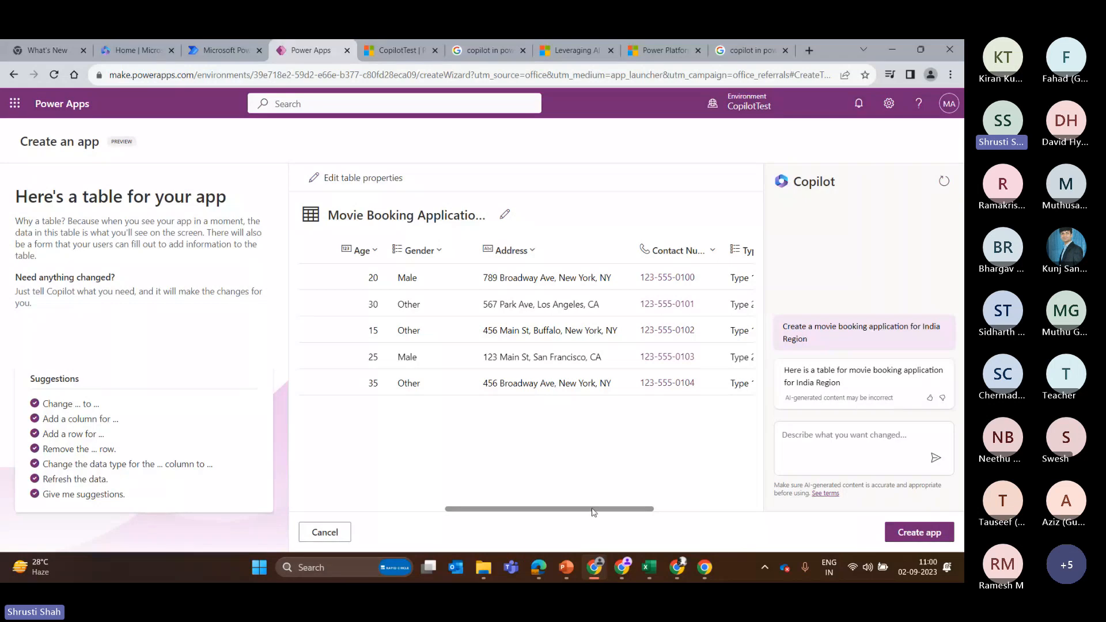
left_click_drag(593, 509, 693, 509)
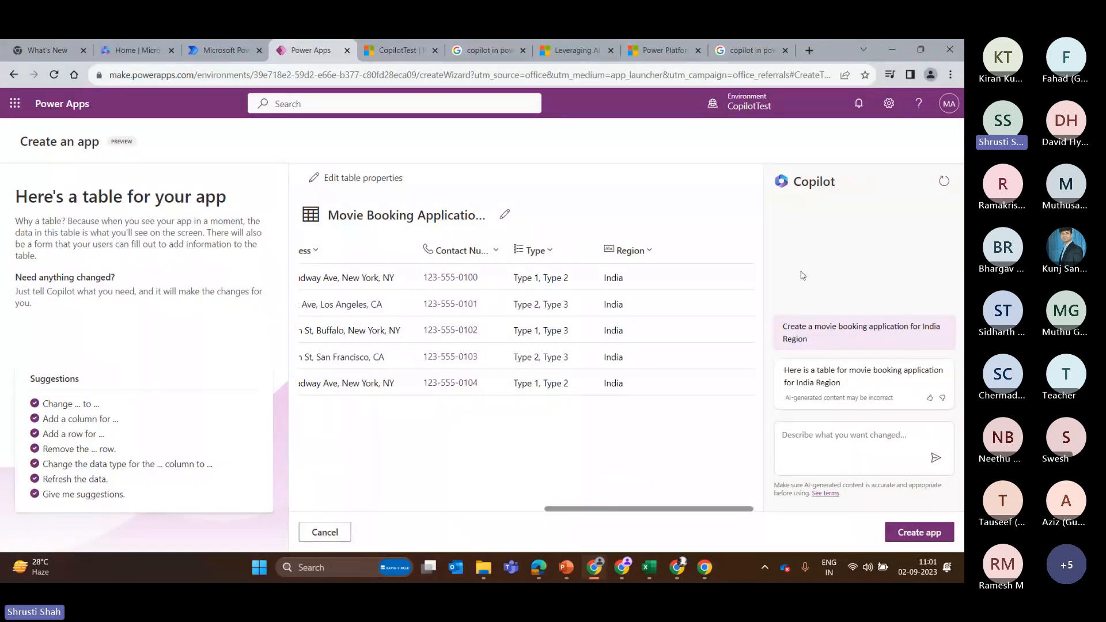
scroll(453, 487, "left", 5)
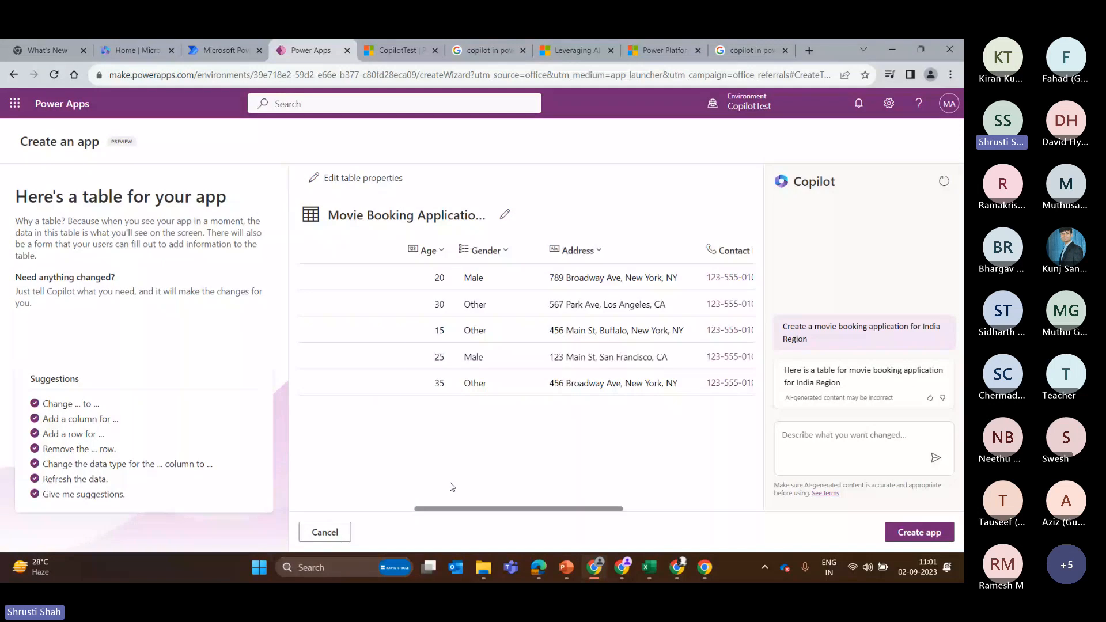
scroll(452, 486, "left", 3)
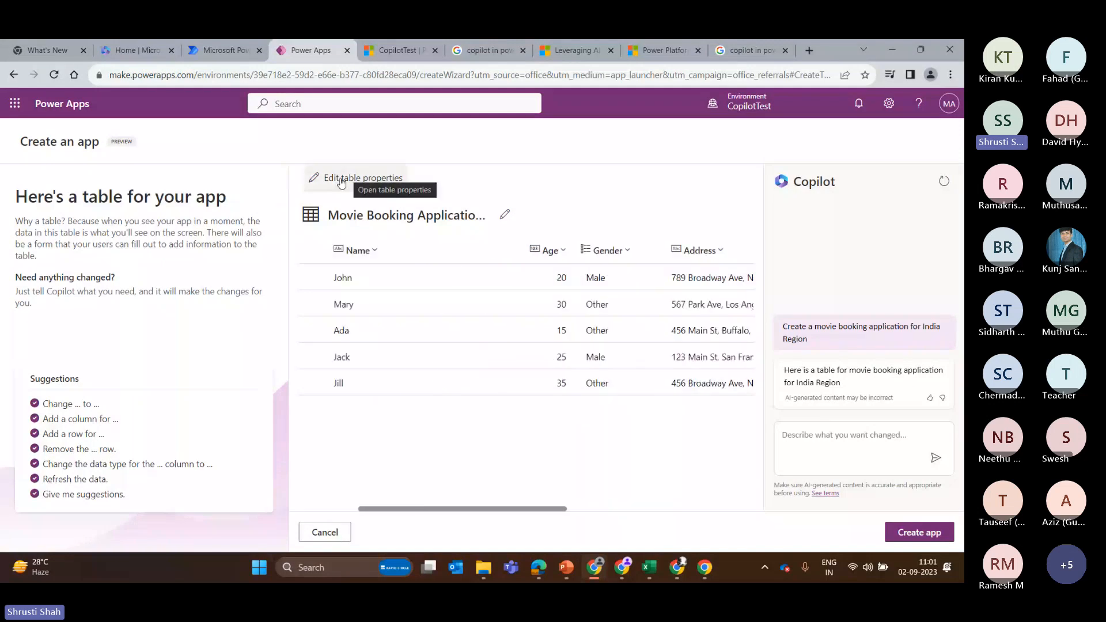
Step: Examine the table's properties, including the advanced options, and close them without changes
left_click(339, 183)
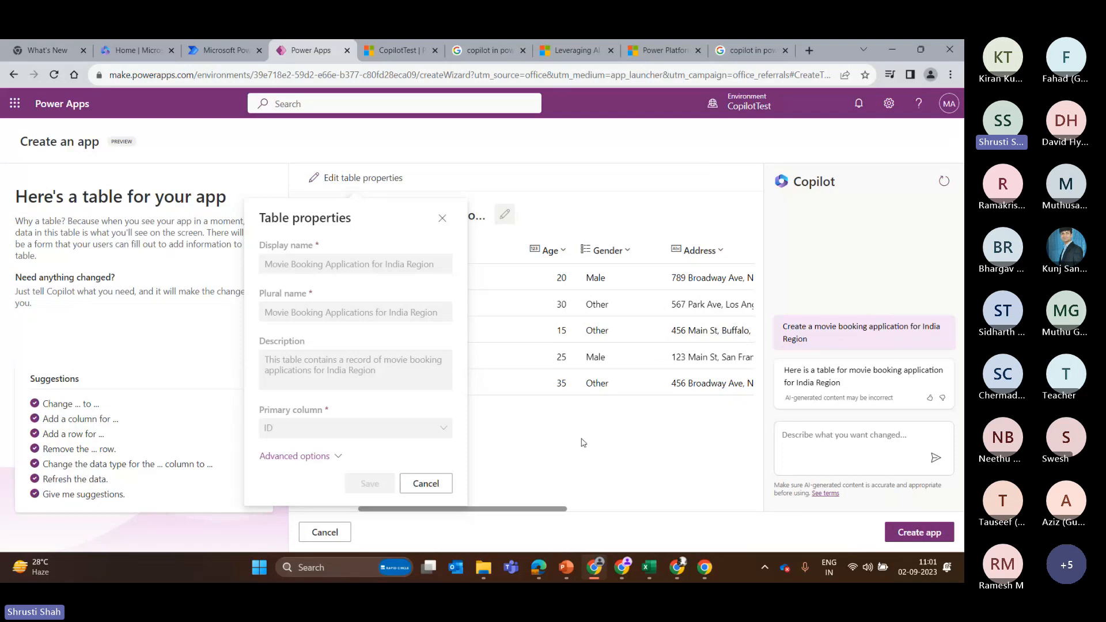
left_click(322, 456)
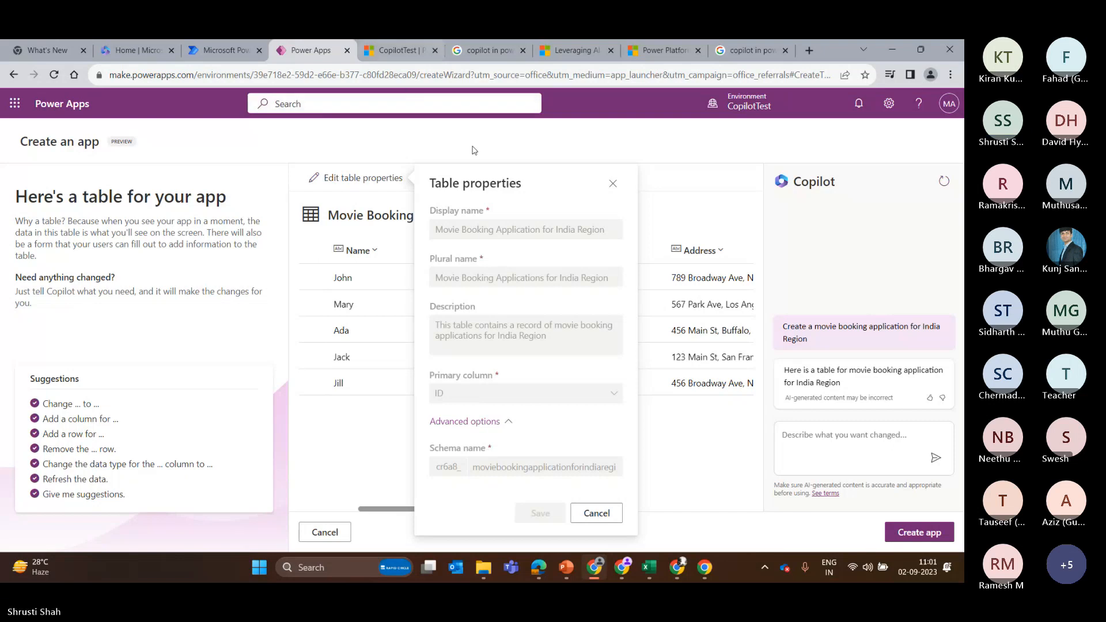
left_click(624, 183)
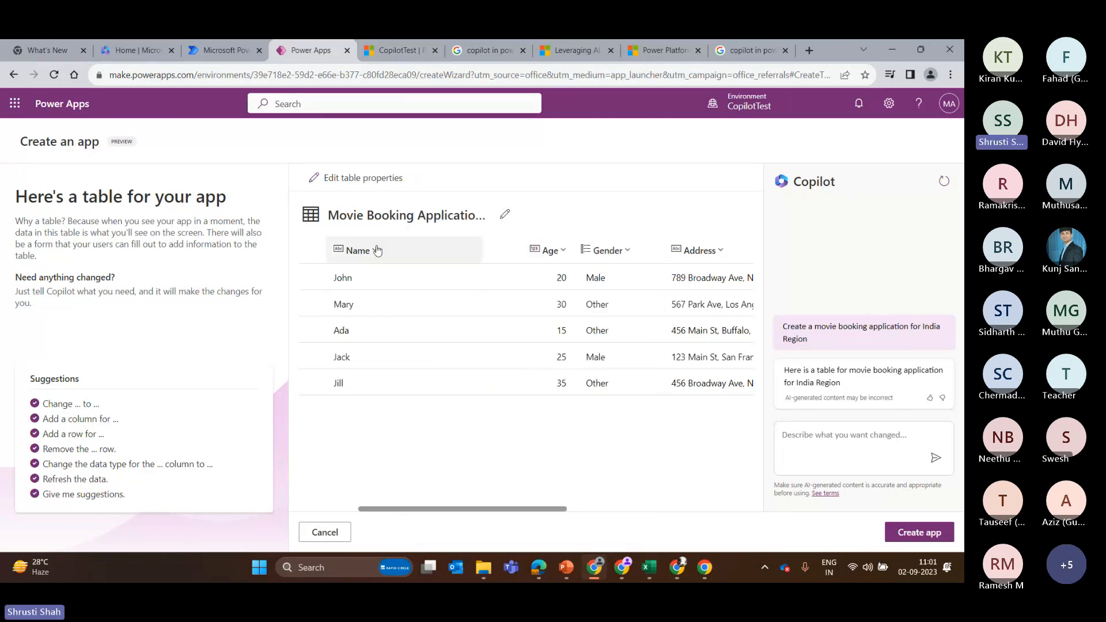
Step: View the Name column's properties with advanced options, close them, and check the options available for the Age column
left_click(362, 250)
left_click(382, 269)
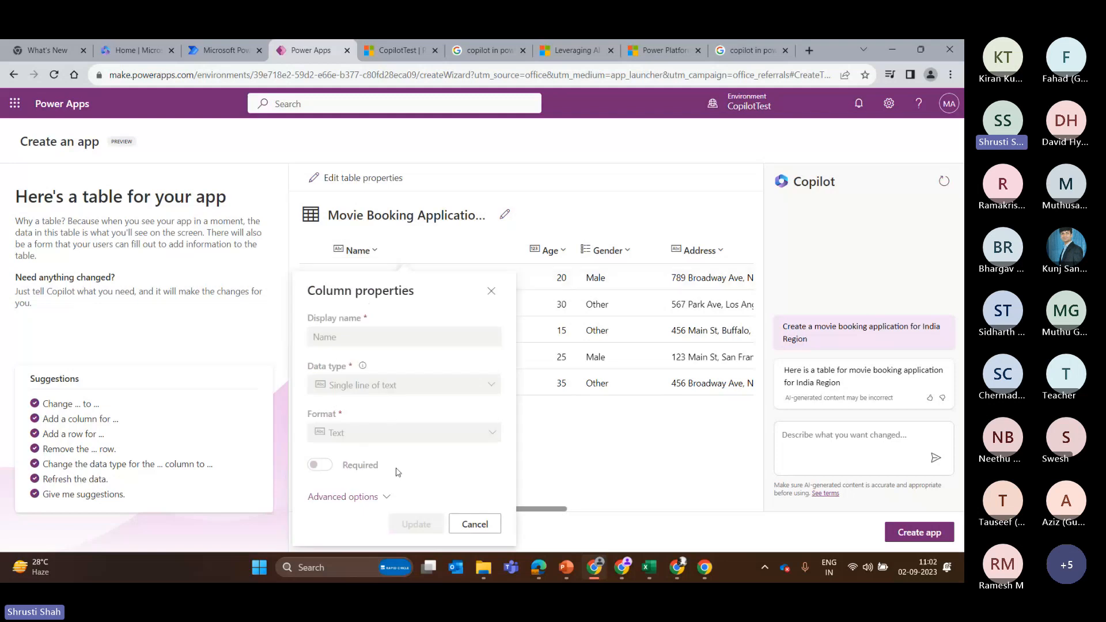
left_click(353, 497)
scroll(355, 494, "down", 1)
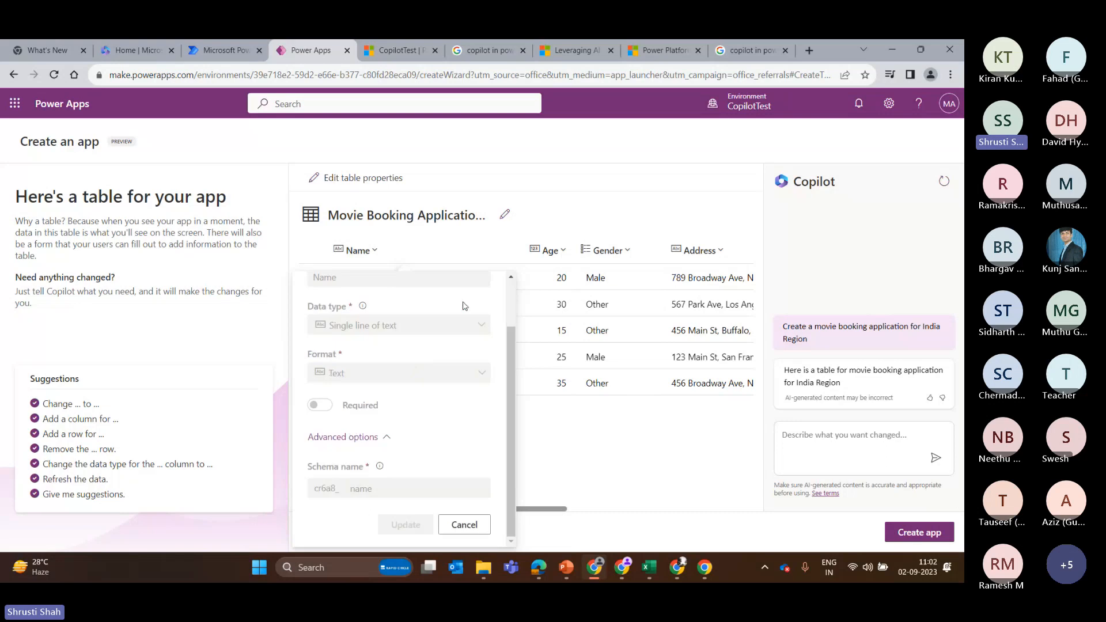
left_click(396, 260)
left_click(541, 254)
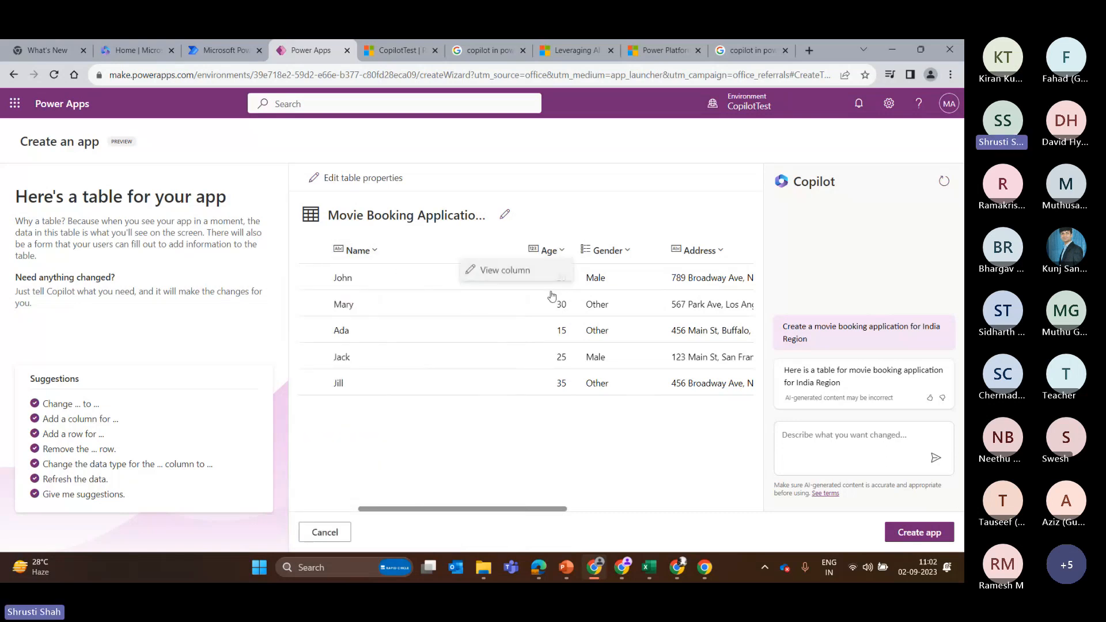
left_click(559, 308)
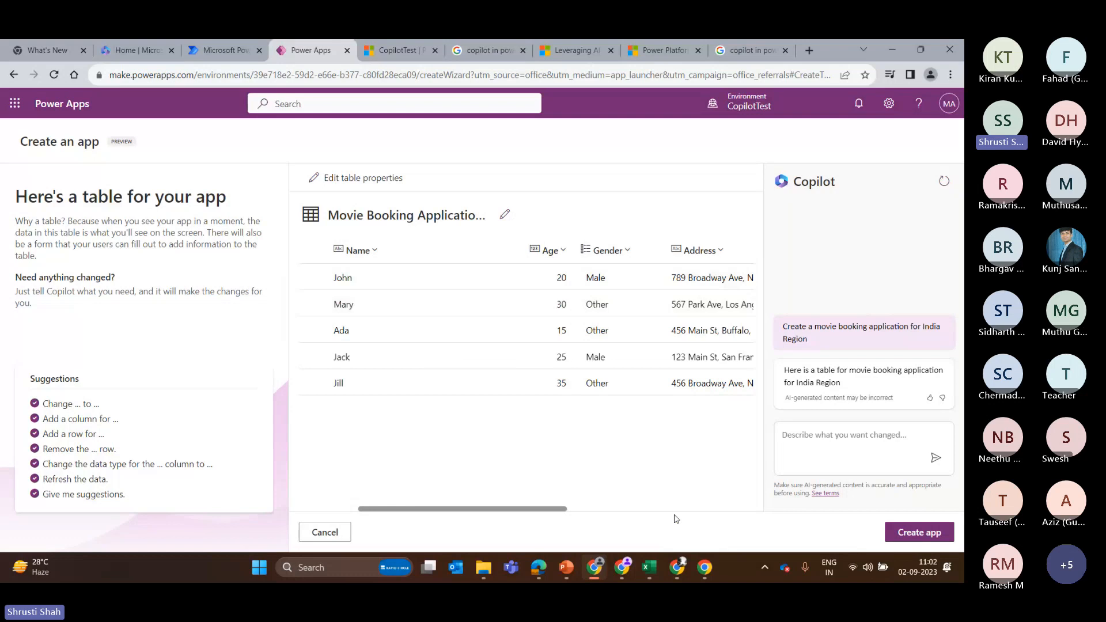
Step: Ask Copilot to extend the table with the request "Add new data"
left_click_drag(553, 512, 740, 512)
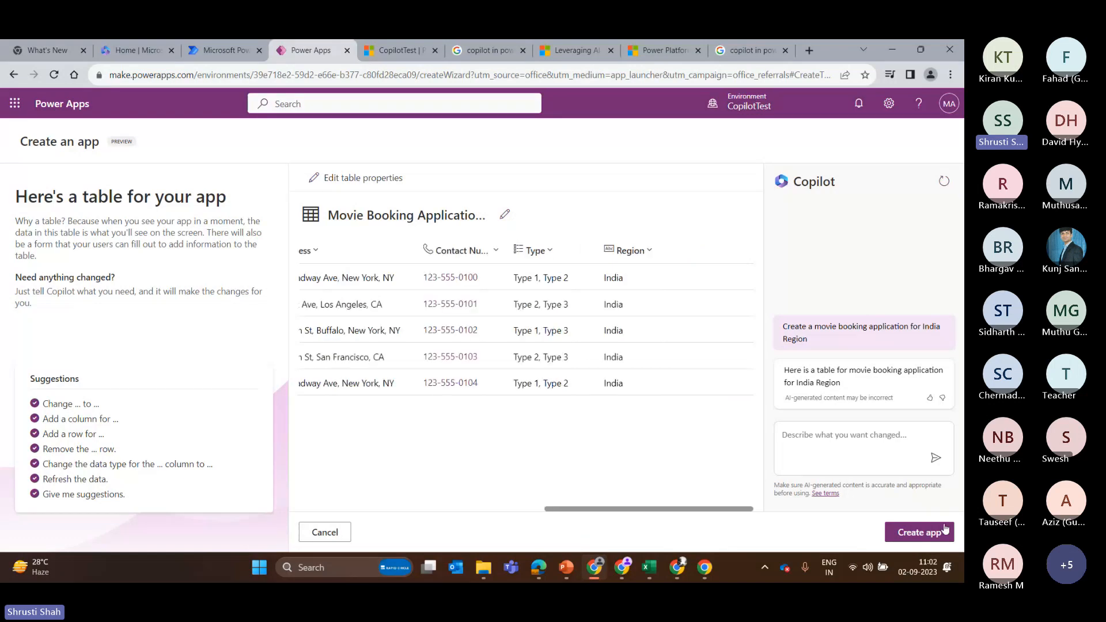
left_click(801, 436)
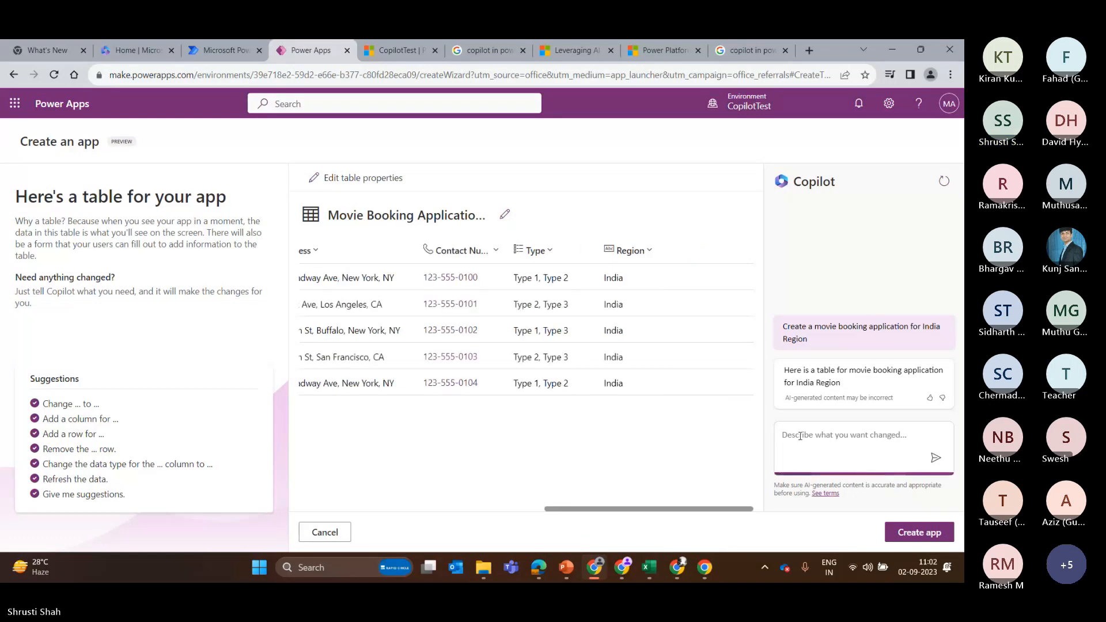
type("T")
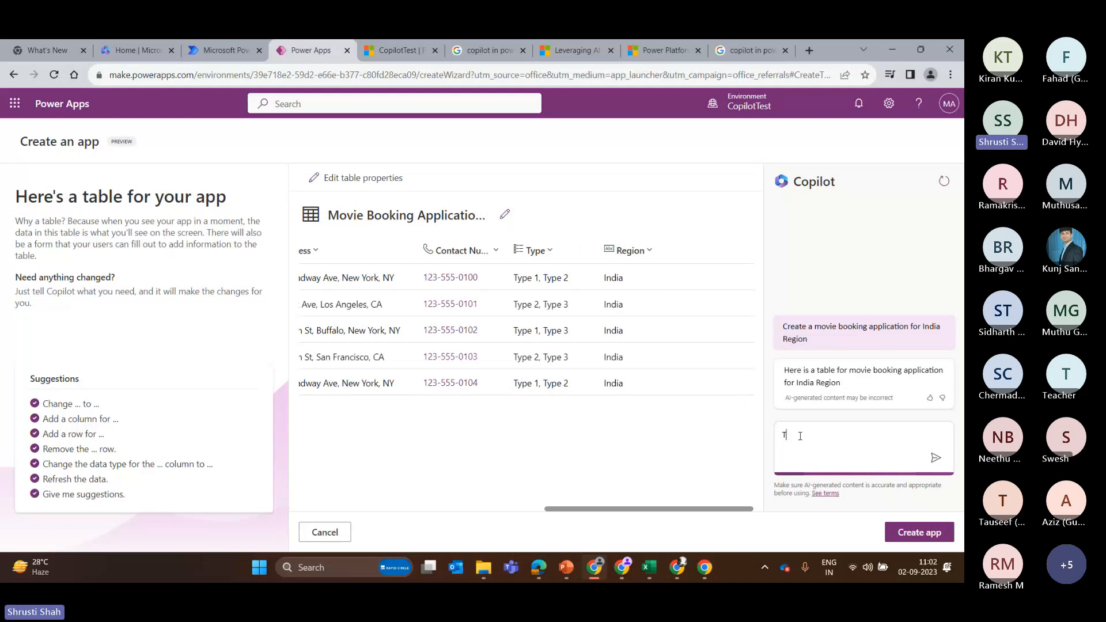
key("BackSpace")
type("A")
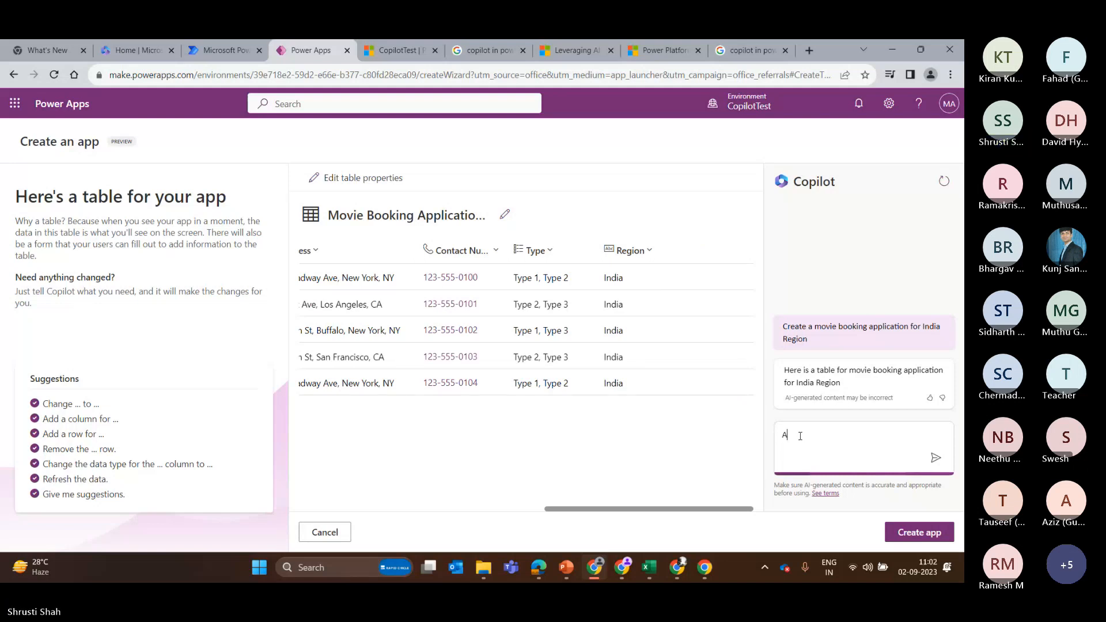
type("dd ne")
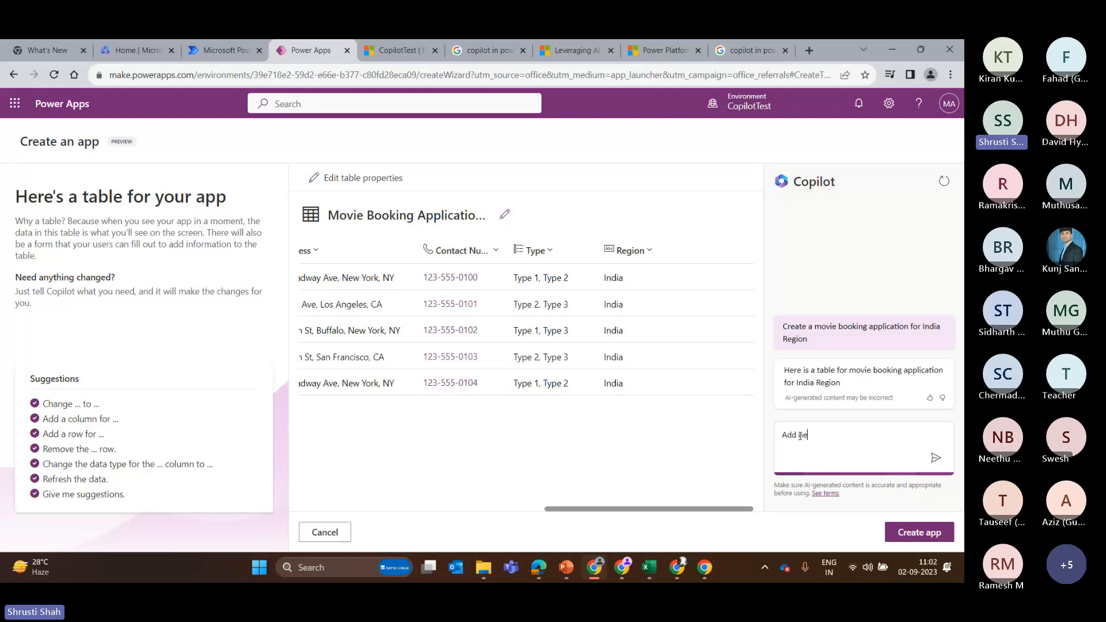
type("w data which")
key("BackSpace")
key("BackSpace")
key("BackSpace")
key("BackSpace")
key("BackSpace")
key("BackSpace")
key("BackSpace")
key("Return")
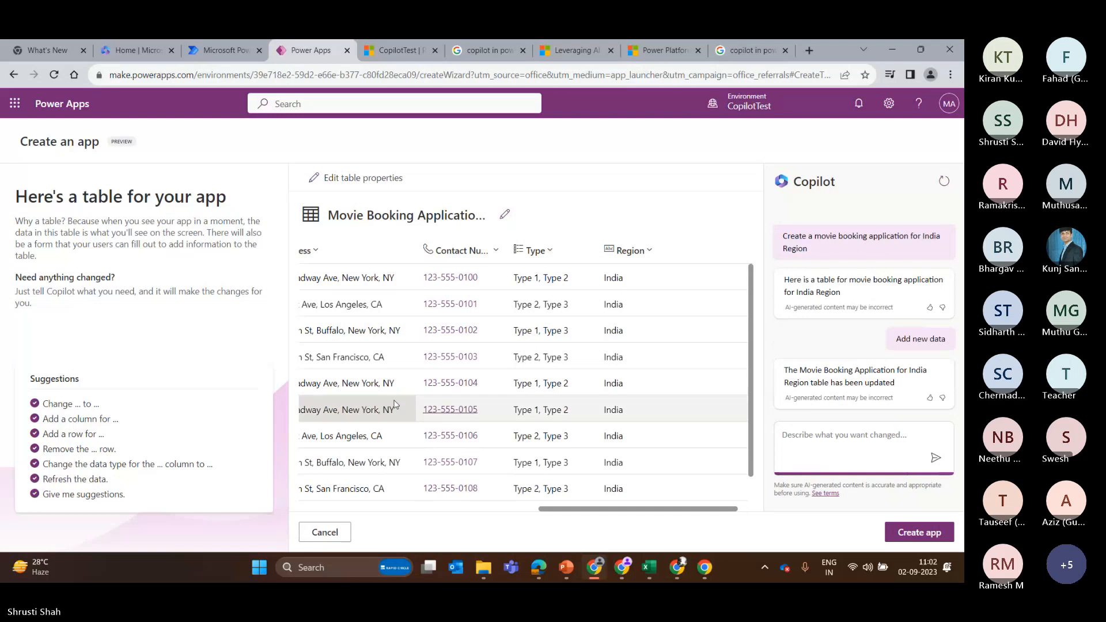
Step: Review the table's rows from the first column to the last after the data request
scroll(397, 405, "down", 2)
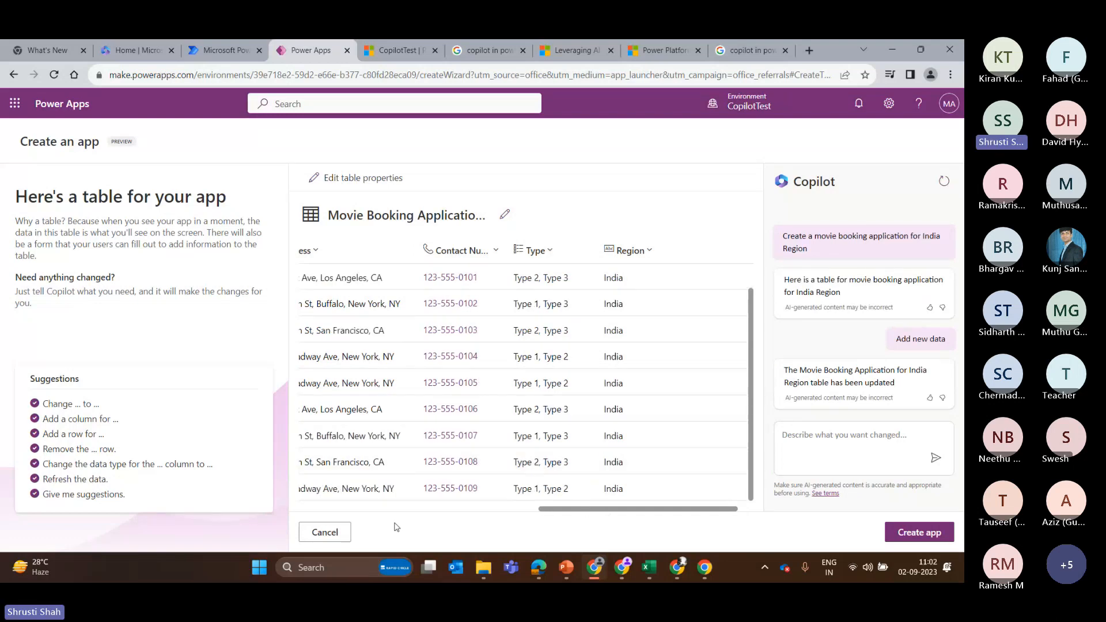
left_click_drag(549, 510, 292, 490)
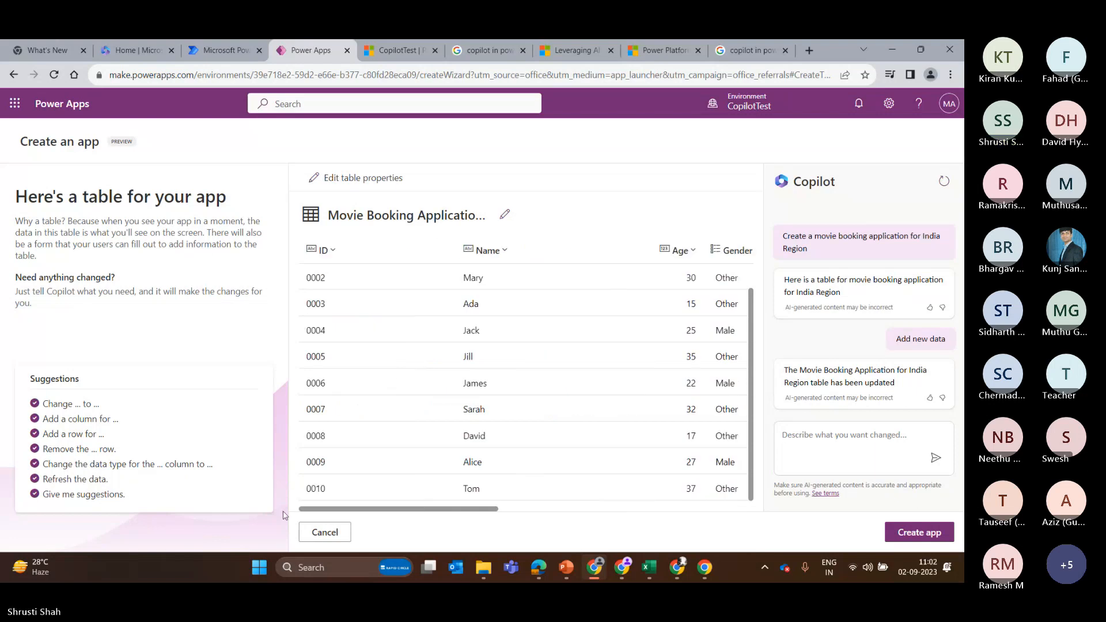
scroll(349, 435, "up", 1)
scroll(349, 436, "down", 1)
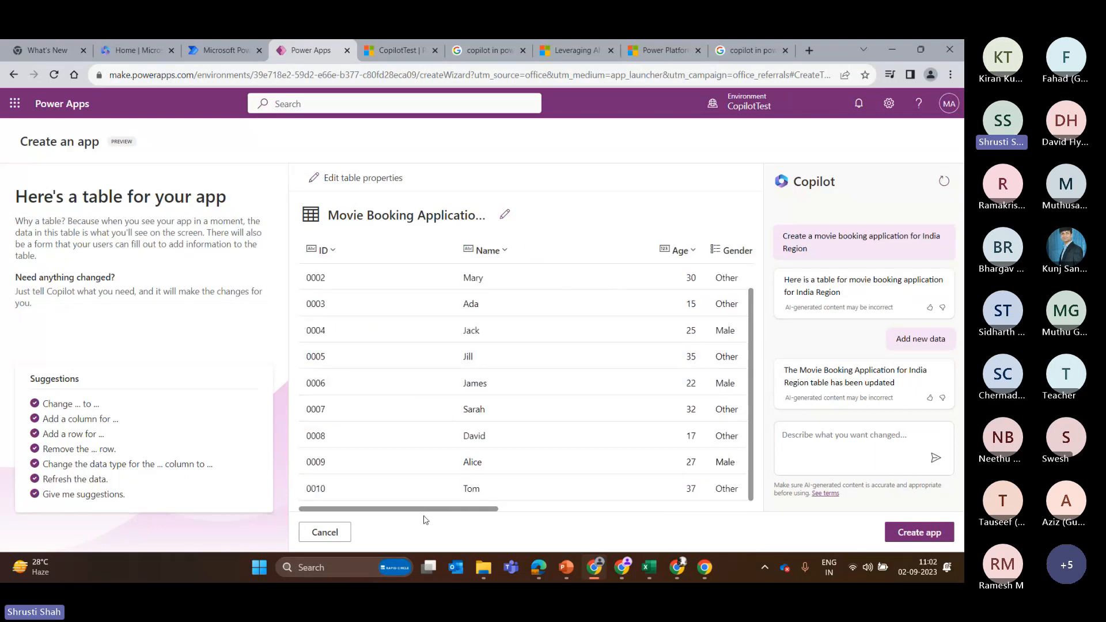
left_click_drag(482, 510, 726, 510)
Step: Send Copilot the request "Add a new column which will hold the movie name"
left_click(823, 437)
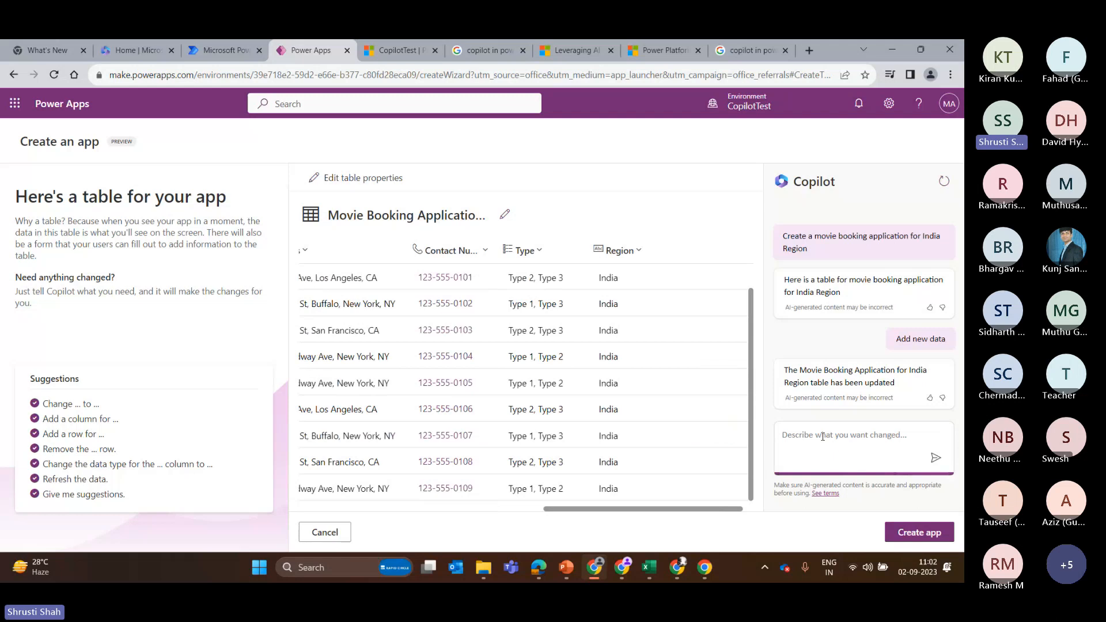
type("A")
key("BackSpace")
type("Add a new colum")
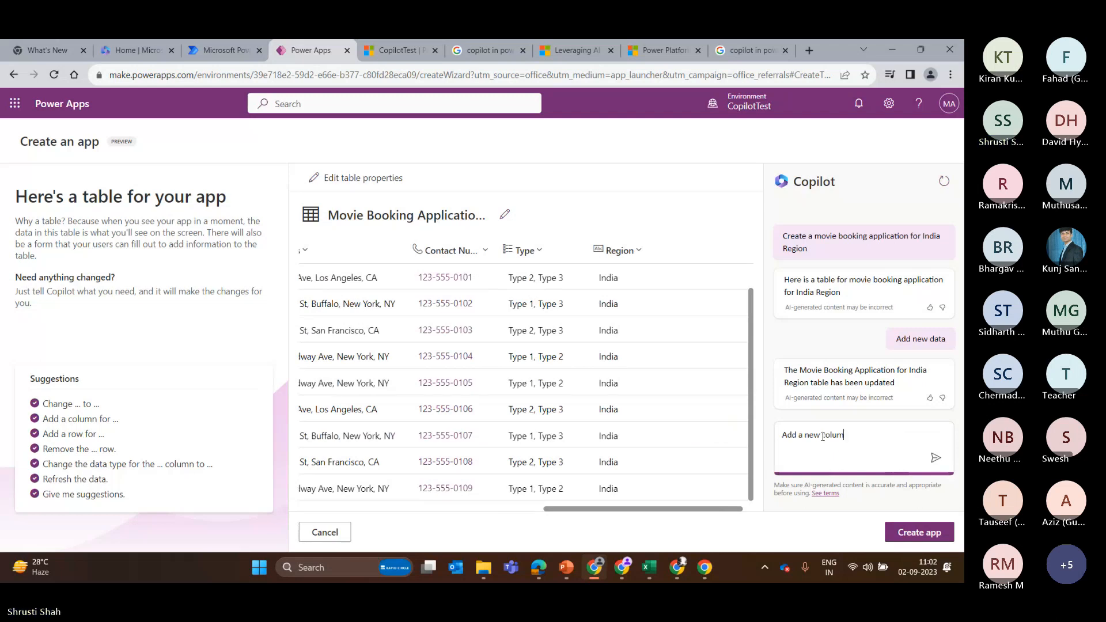
type("n which will hold the val")
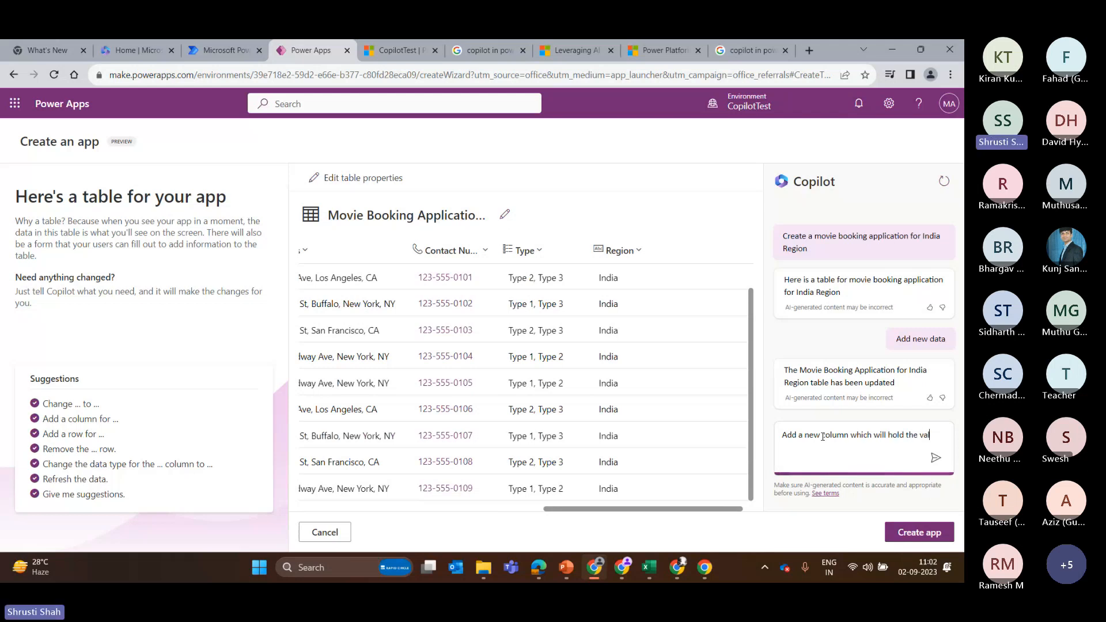
key("BackSpace")
key("BackSpace")
key("BackSpace")
type("mov")
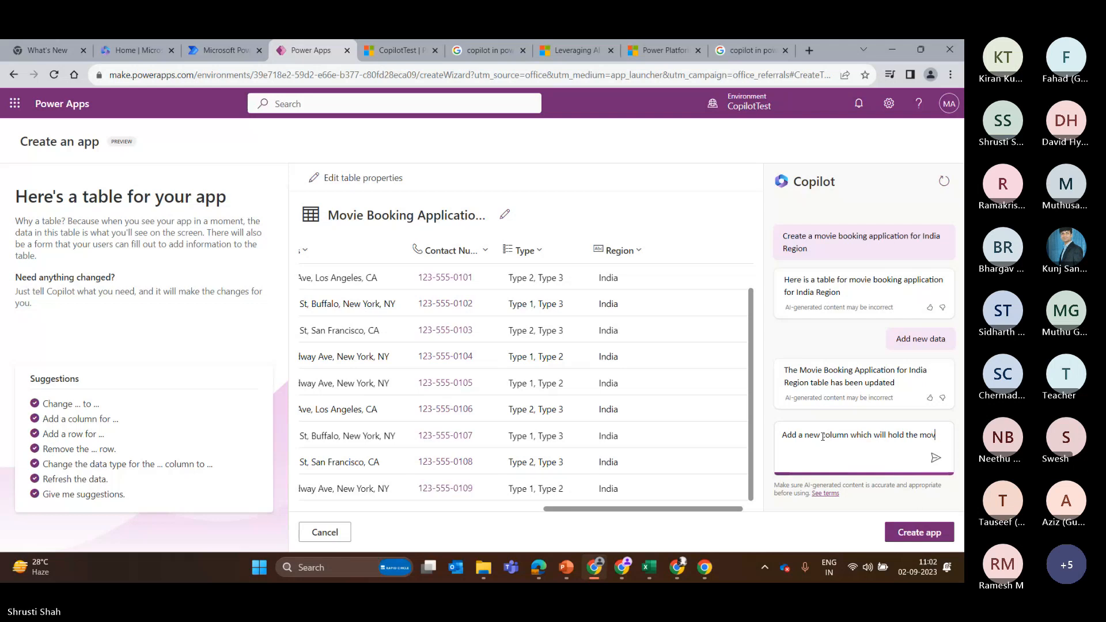
type("ie name")
key("Return")
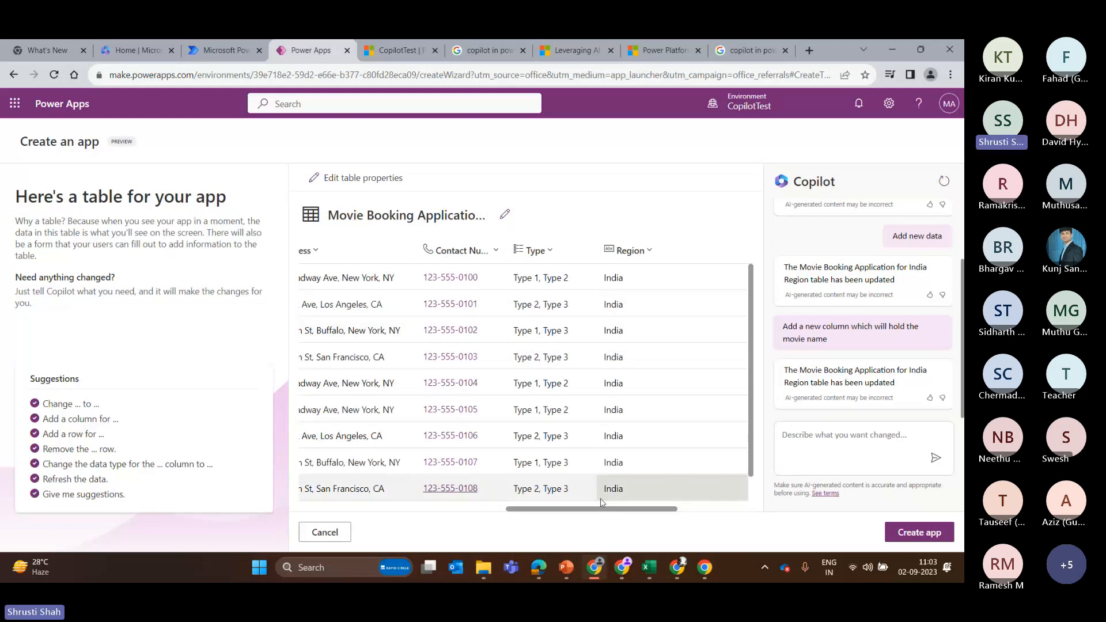
Step: Check the Movie Name column and send Copilot the request "Update the movie name to Avengers movie series"
left_click_drag(572, 510, 289, 486)
left_click_drag(366, 510, 638, 508)
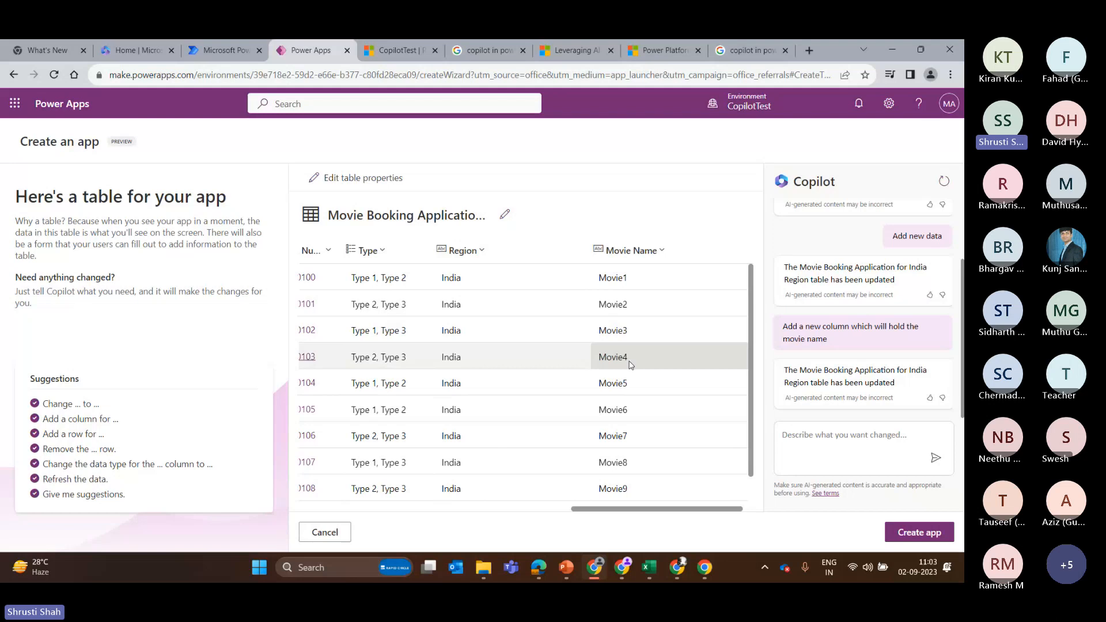
left_click(844, 436)
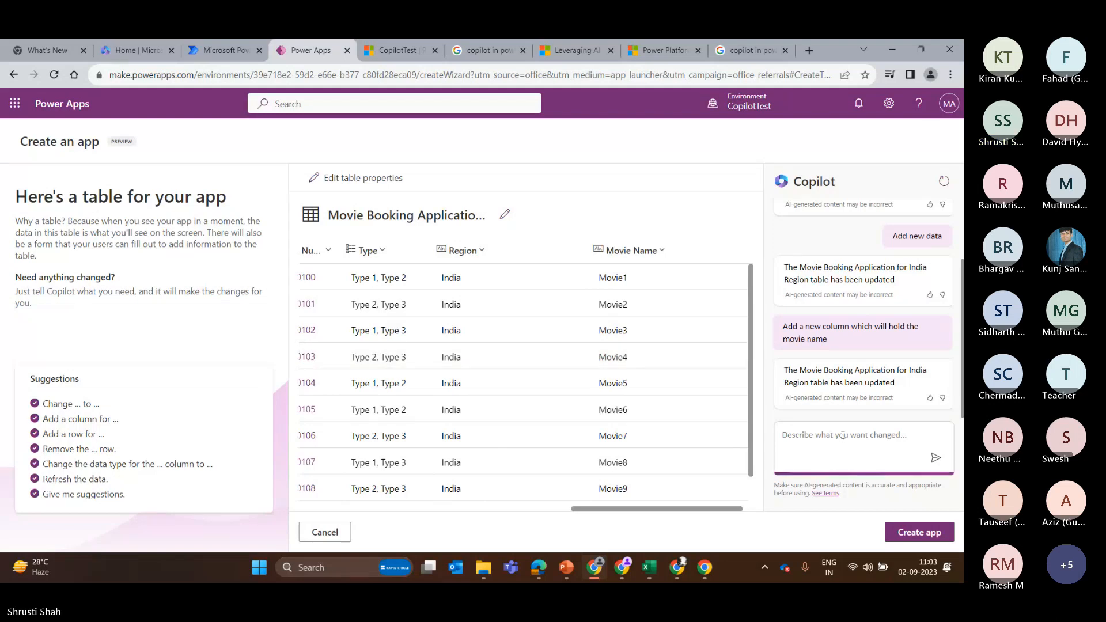
type("Ch")
key("BackSpace")
key("BackSpace")
type("Update the")
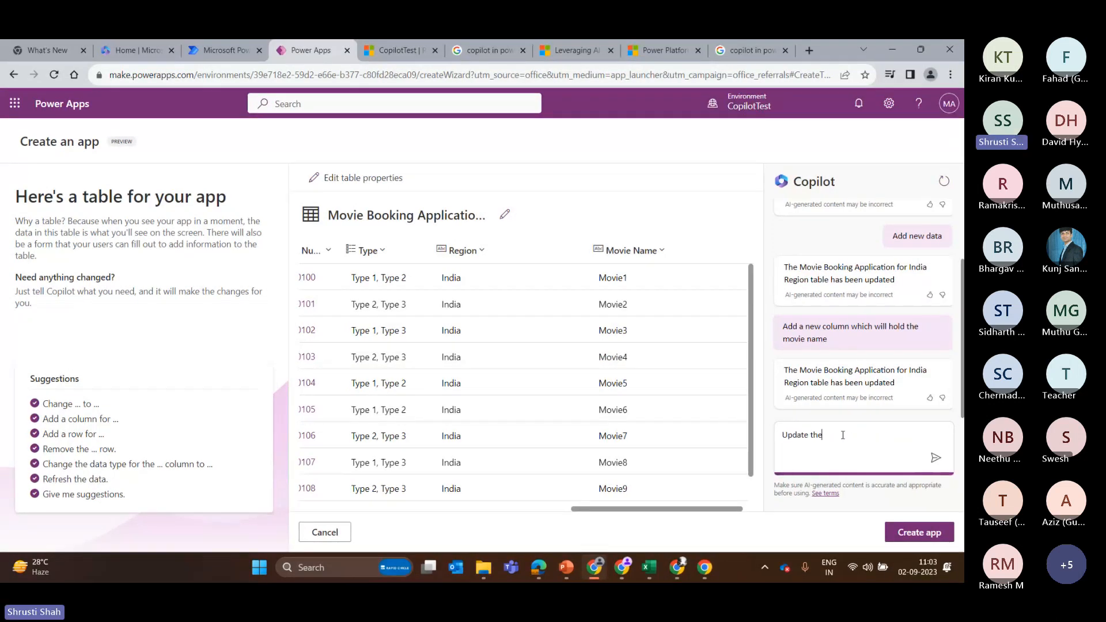
type(" movie name to Avengers movie series")
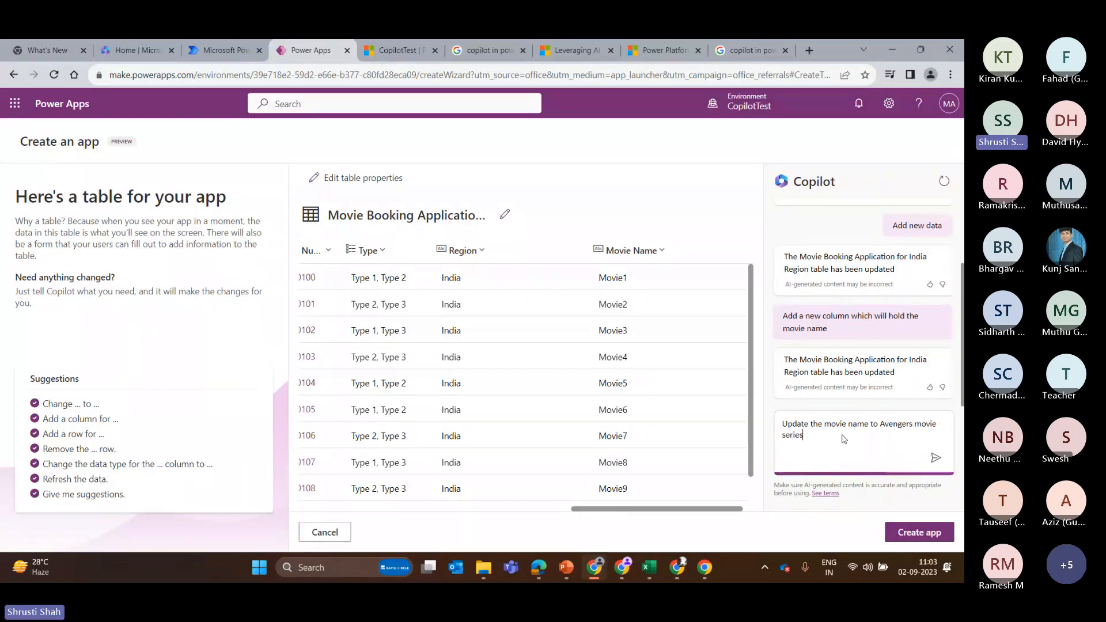
key("Return")
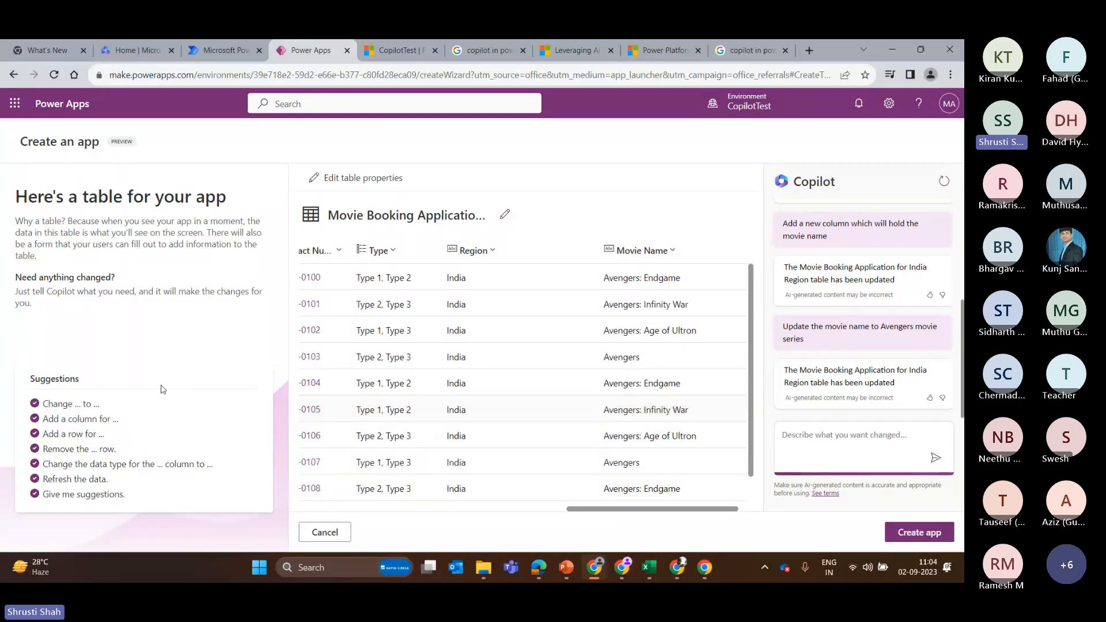
Step: Send Copilot the request "Add a new column with data type of Date which will hold the date time of movie"
scroll(646, 419, "down", 1)
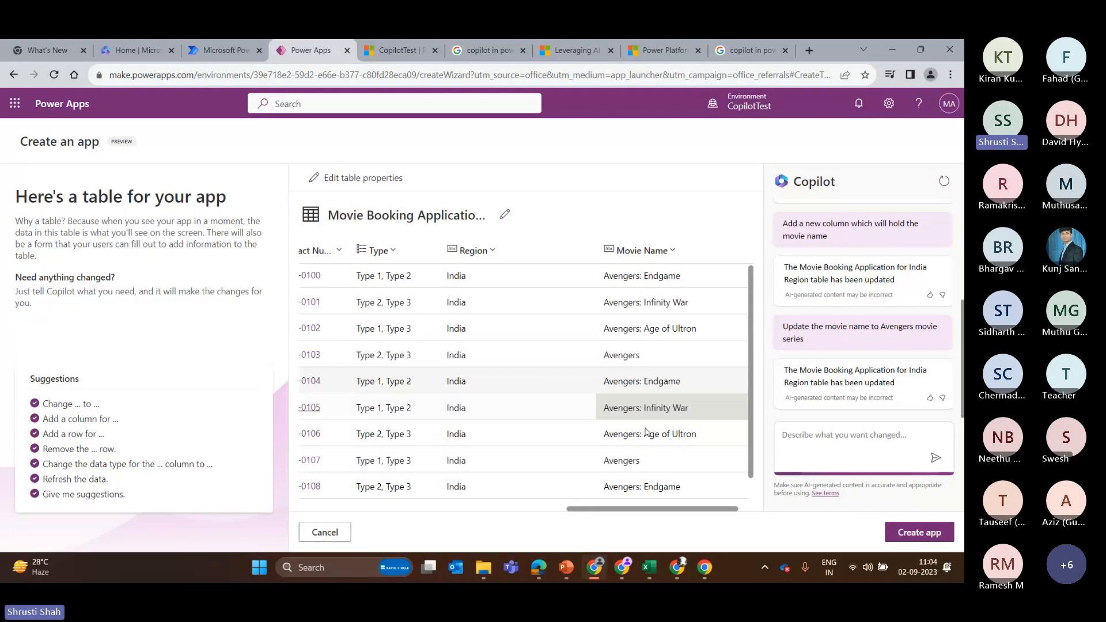
scroll(646, 432, "down", 1)
left_click(816, 439)
type("Add a")
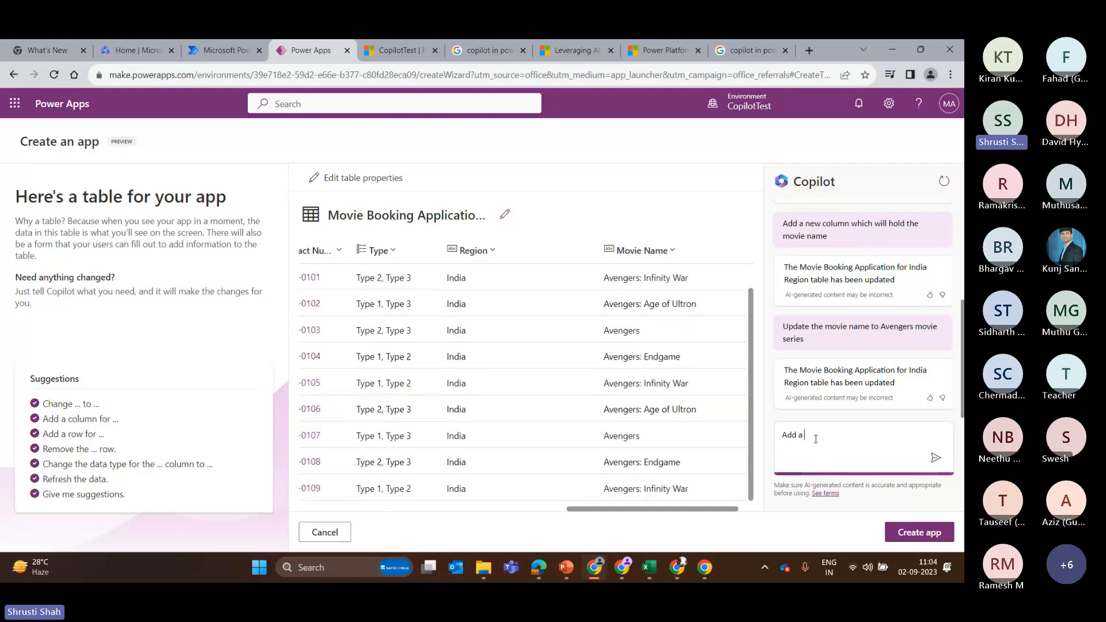
type(" colum")
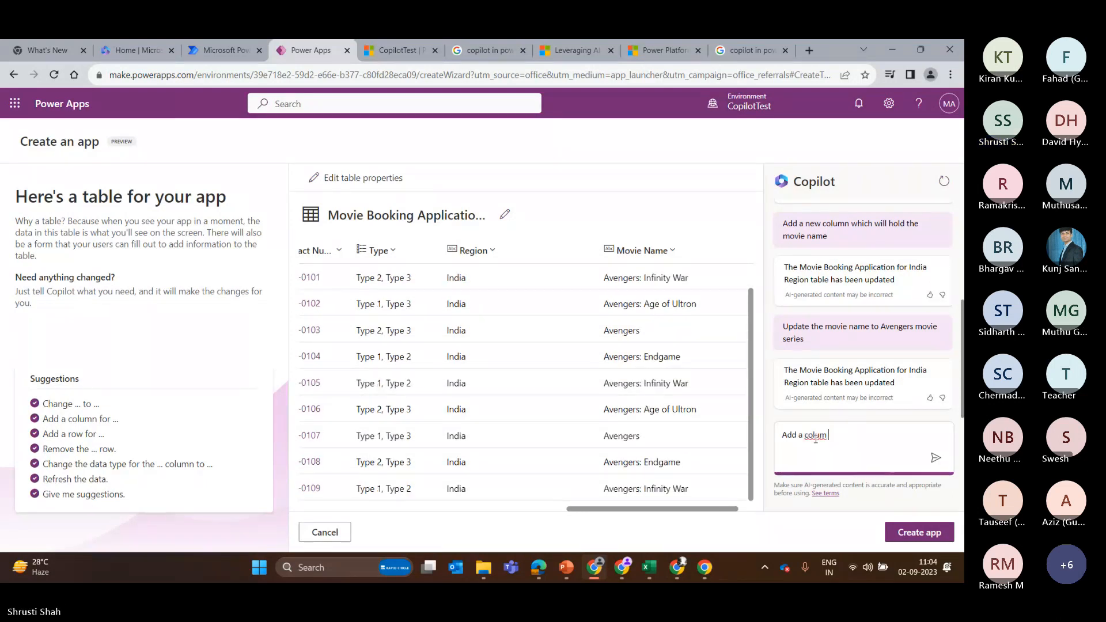
type("n with data type")
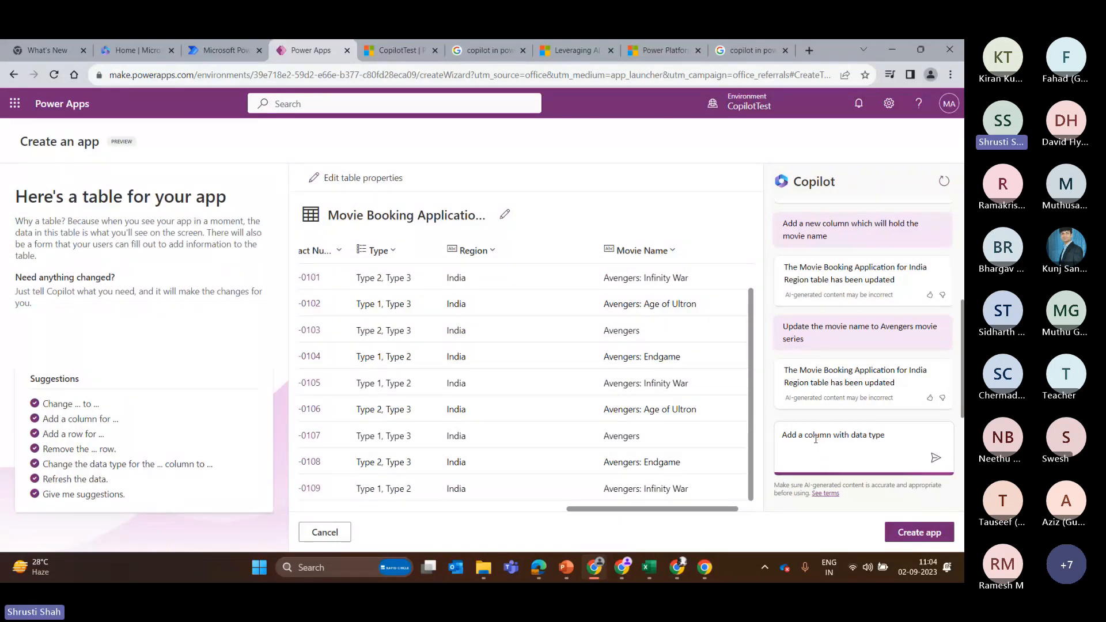
type(" Dare")
key("BackSpace")
key("BackSpace")
type("t")
type("e to")
type("n")
type("ew")
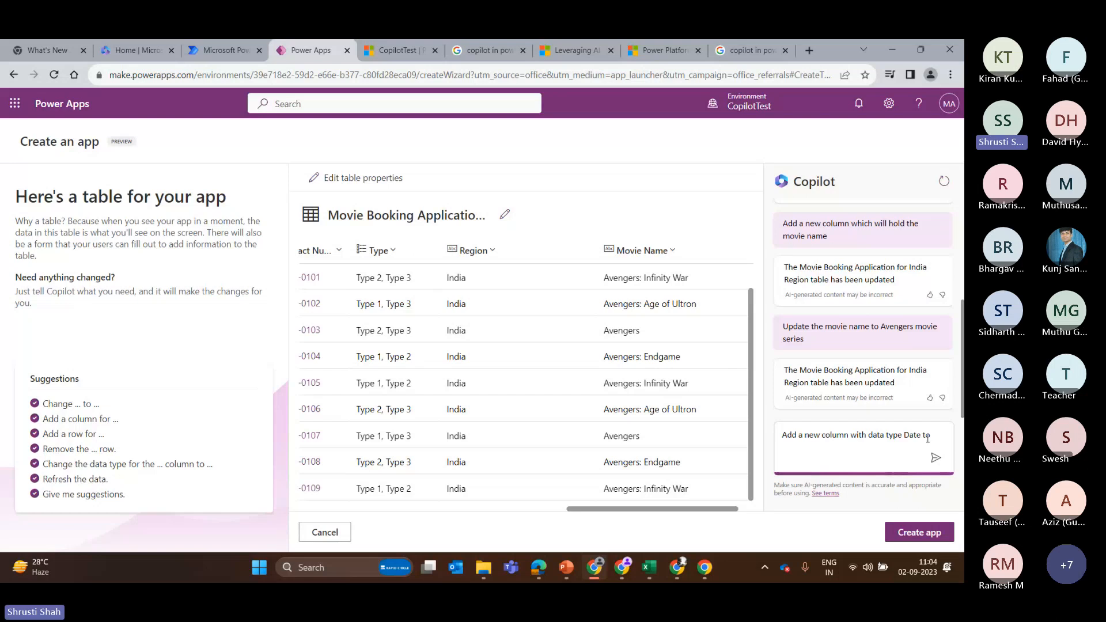
left_click(908, 434)
type("d")
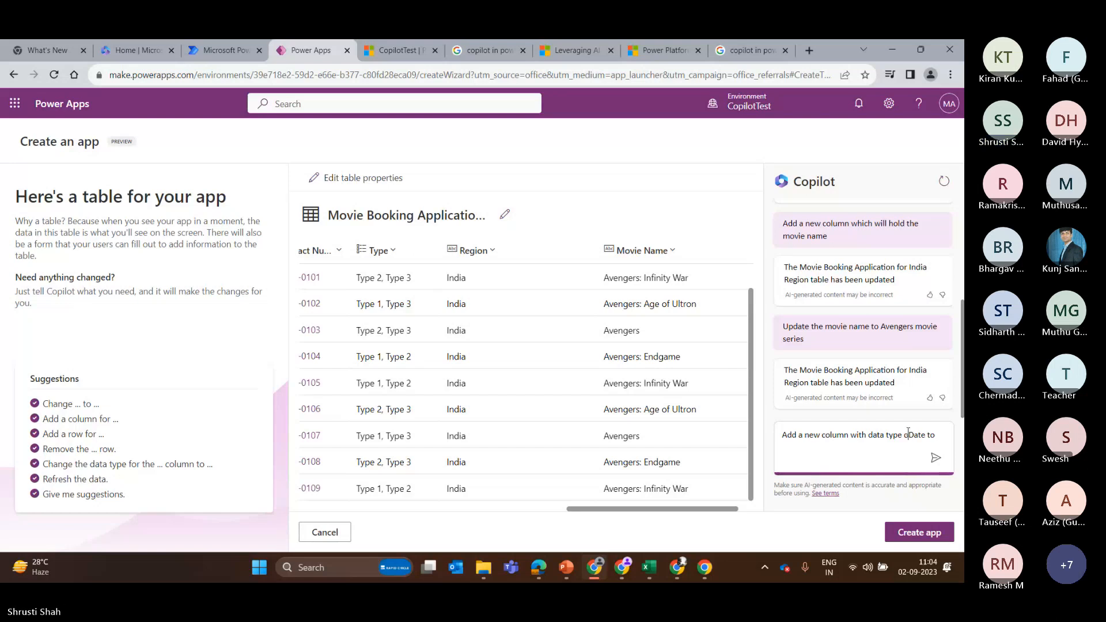
type("f")
key("End")
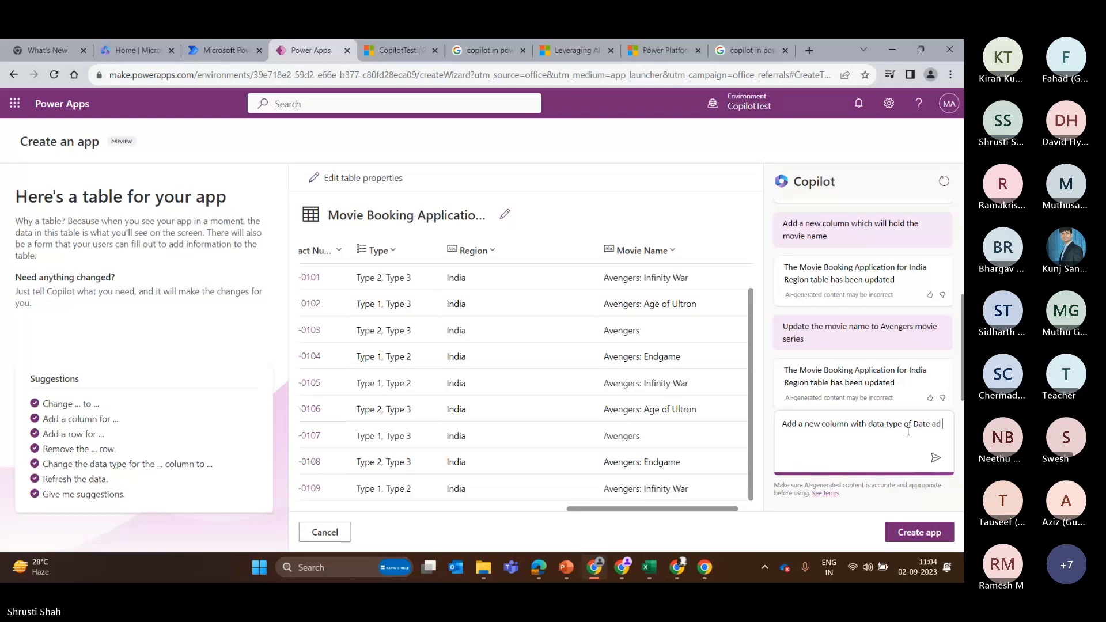
key("BackSpace")
key("BackSpace")
type("a")
key("BackSpace")
type("which will")
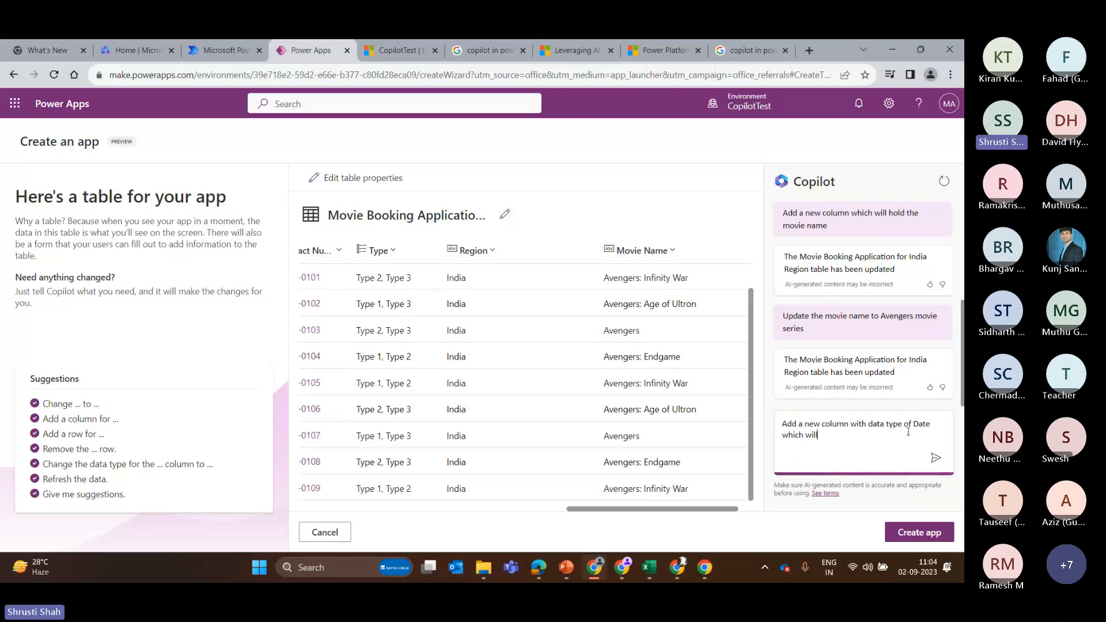
type(" hold the date tume")
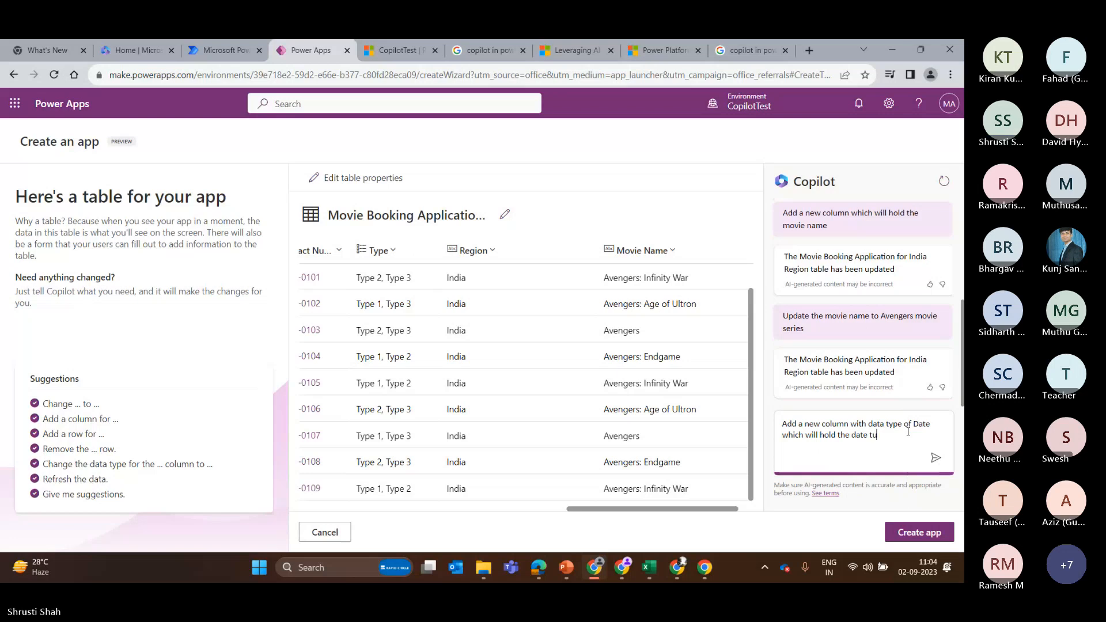
key("BackSpace")
key("BackSpace")
key("BackSpace")
type("ime of m")
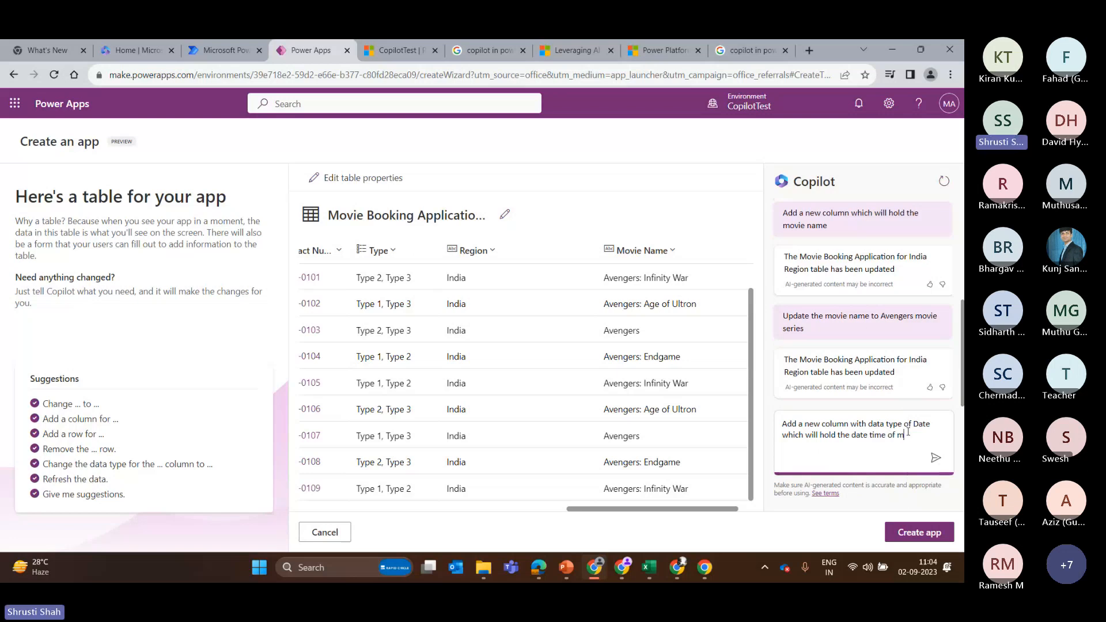
type("ovie")
key("Return")
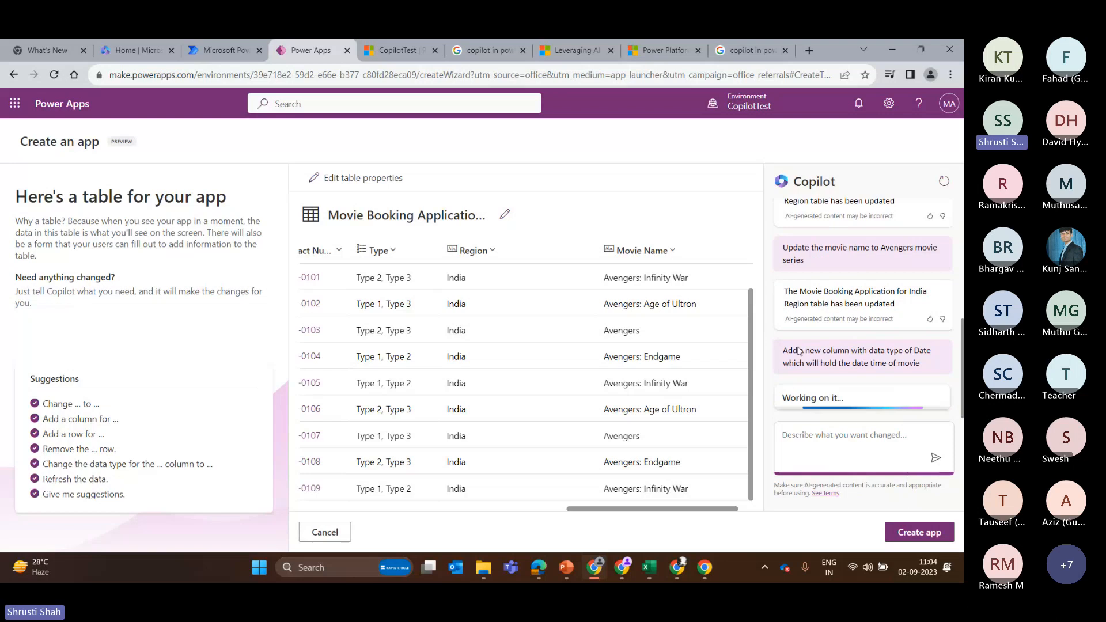
Step: Review the updated table up to its Date column, view that column's properties and close them
left_click_drag(589, 509, 457, 508)
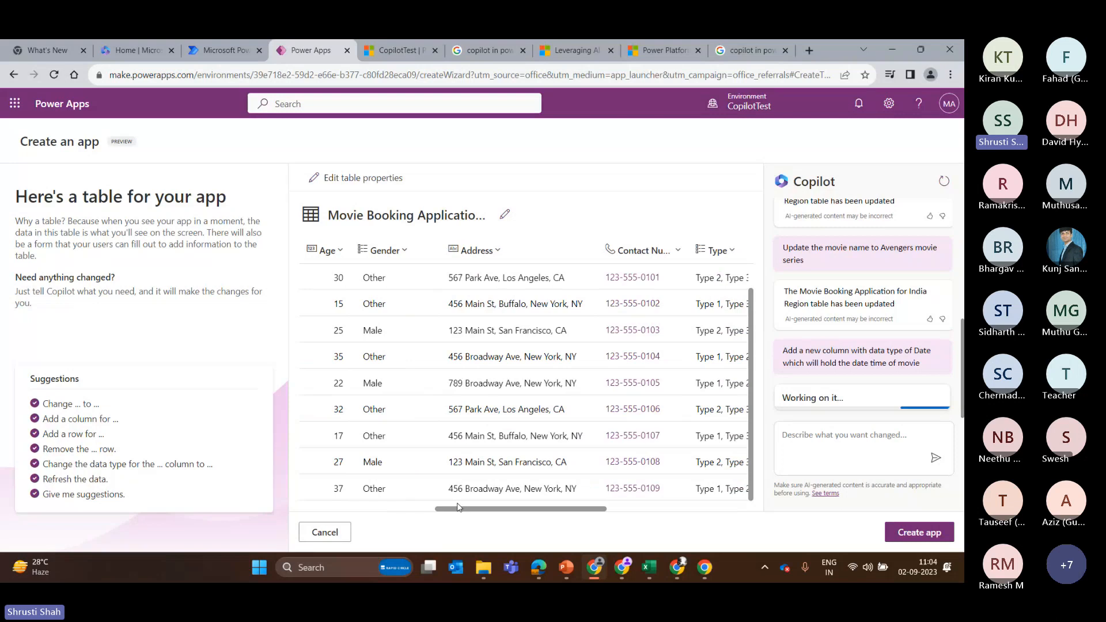
left_click_drag(459, 507, 596, 507)
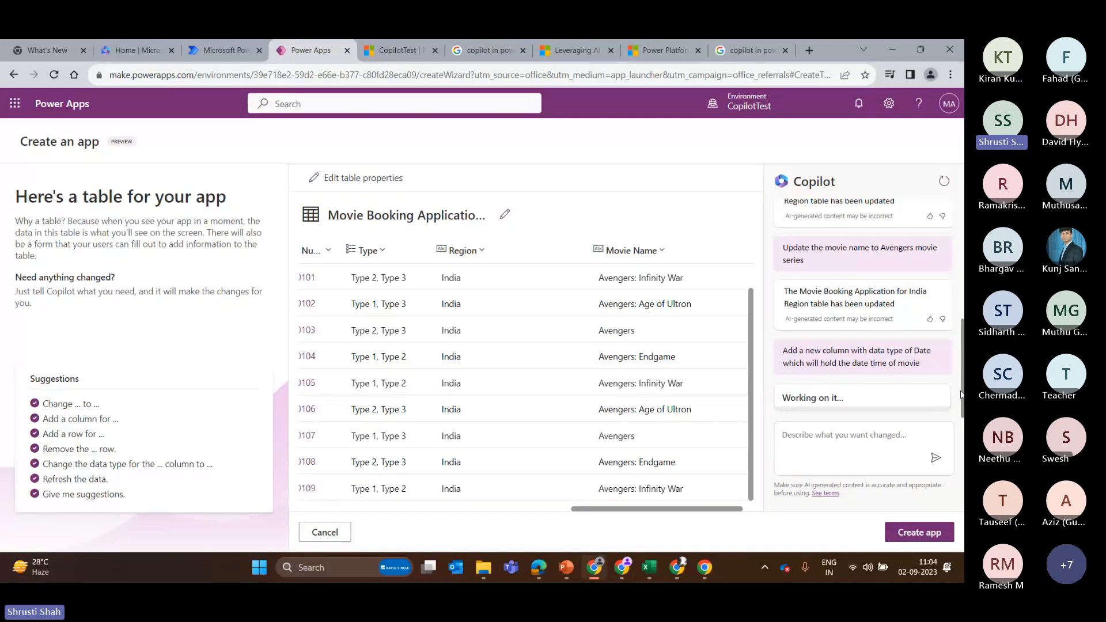
scroll(708, 507, "down", 1)
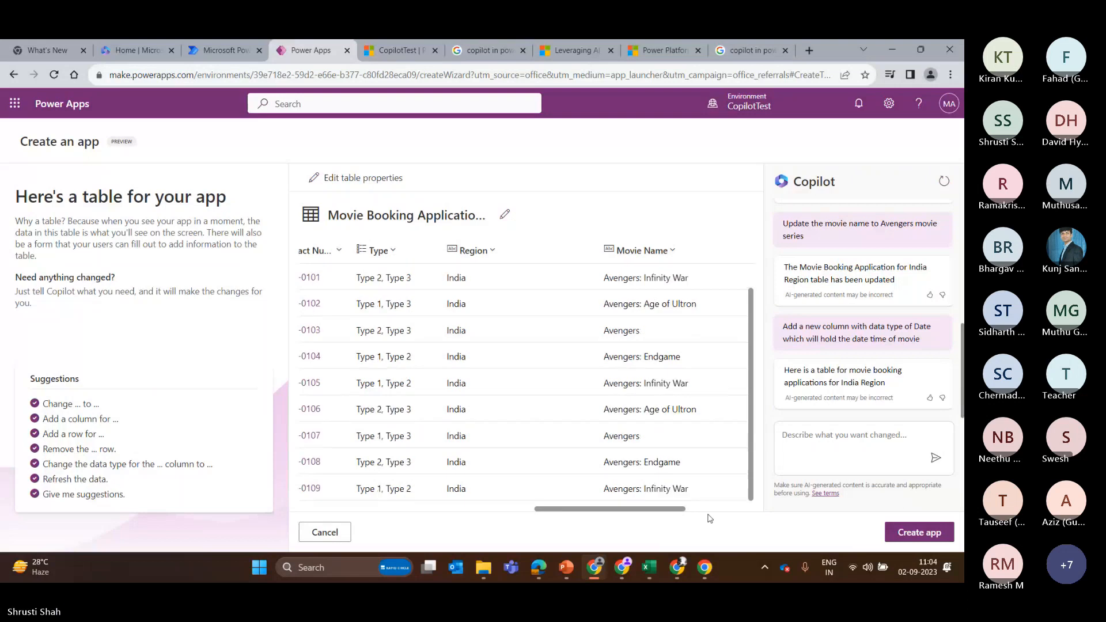
scroll(674, 510, "right", 3)
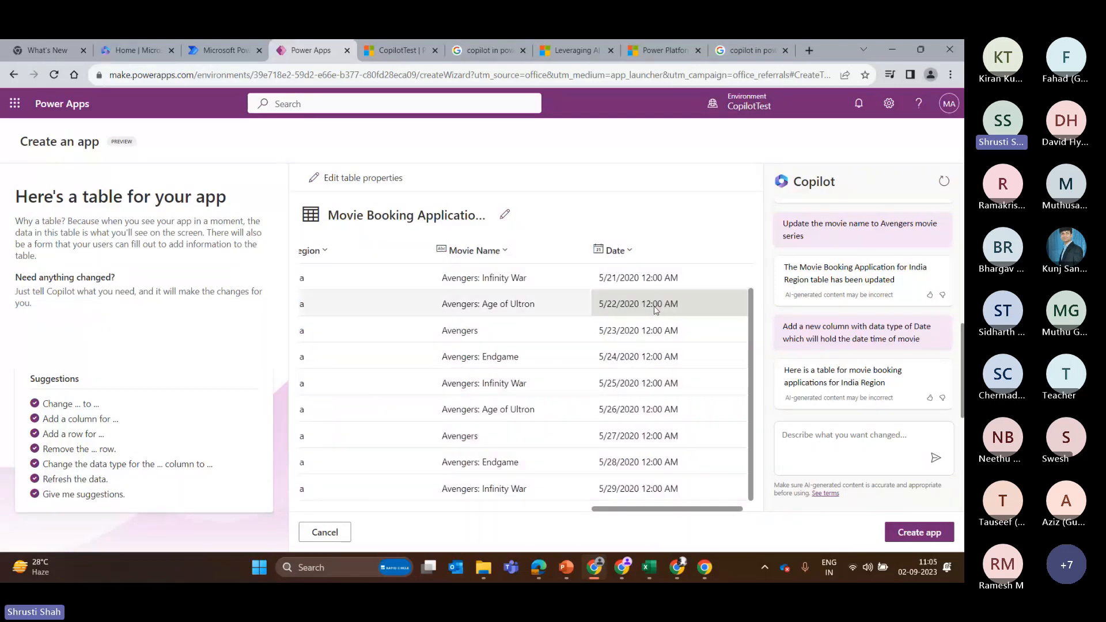
left_click(633, 250)
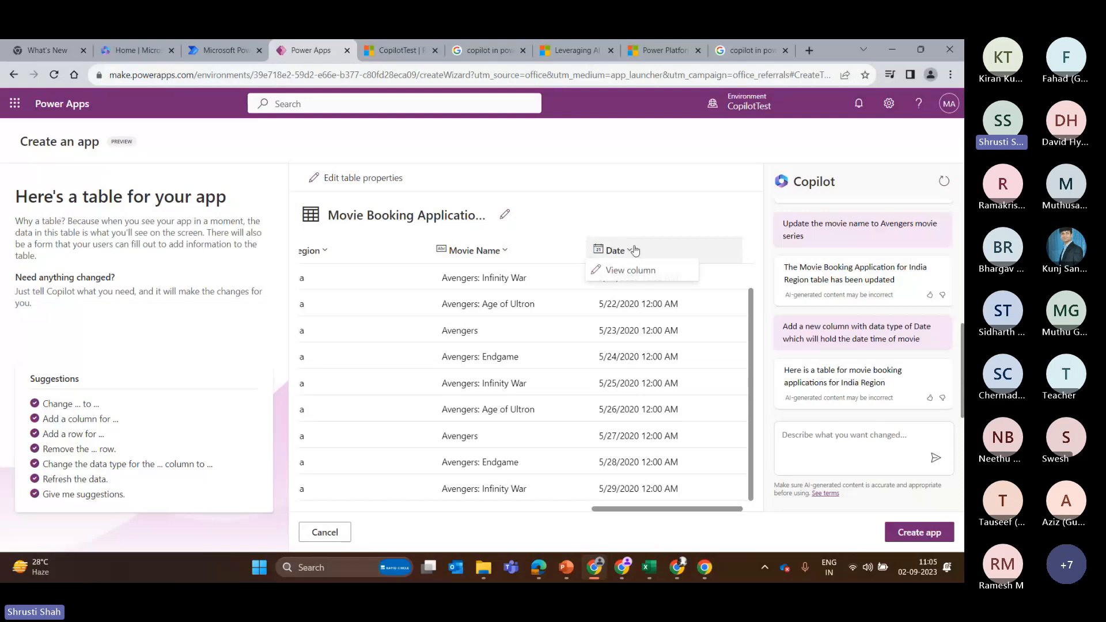
left_click(651, 272)
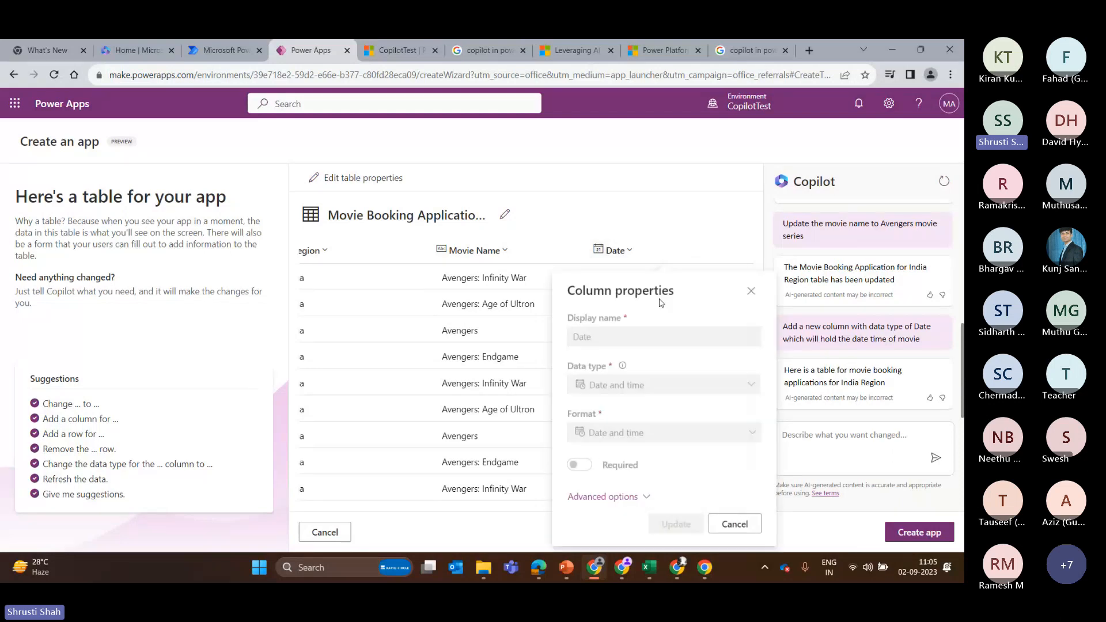
left_click(750, 290)
Step: View the table's properties, close them, and check the options available for the Name column
left_click_drag(667, 509, 324, 526)
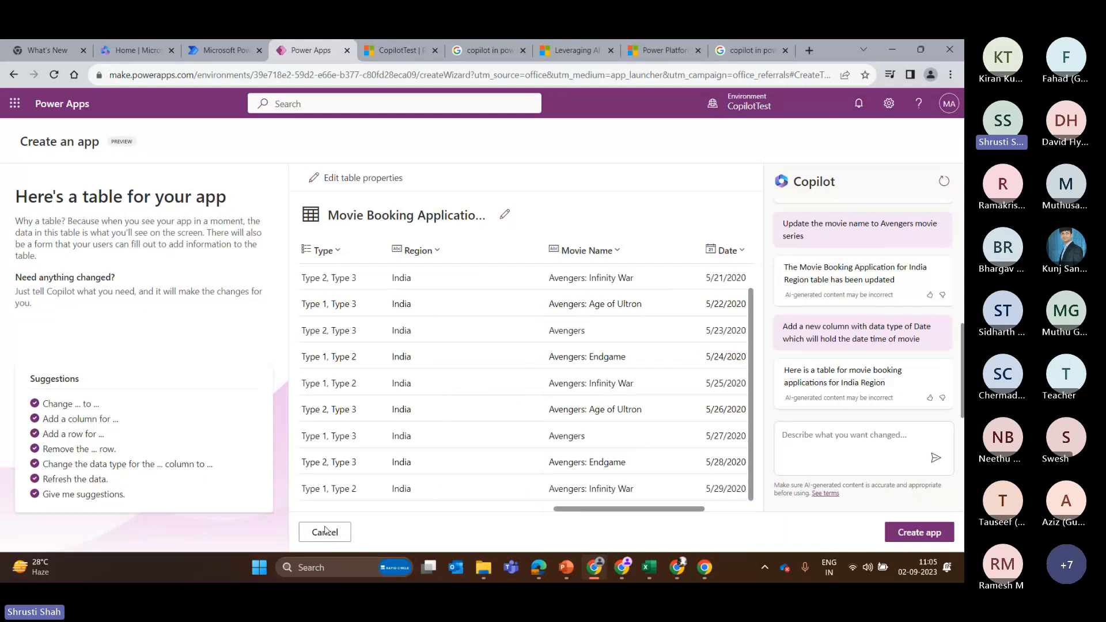
left_click(505, 214)
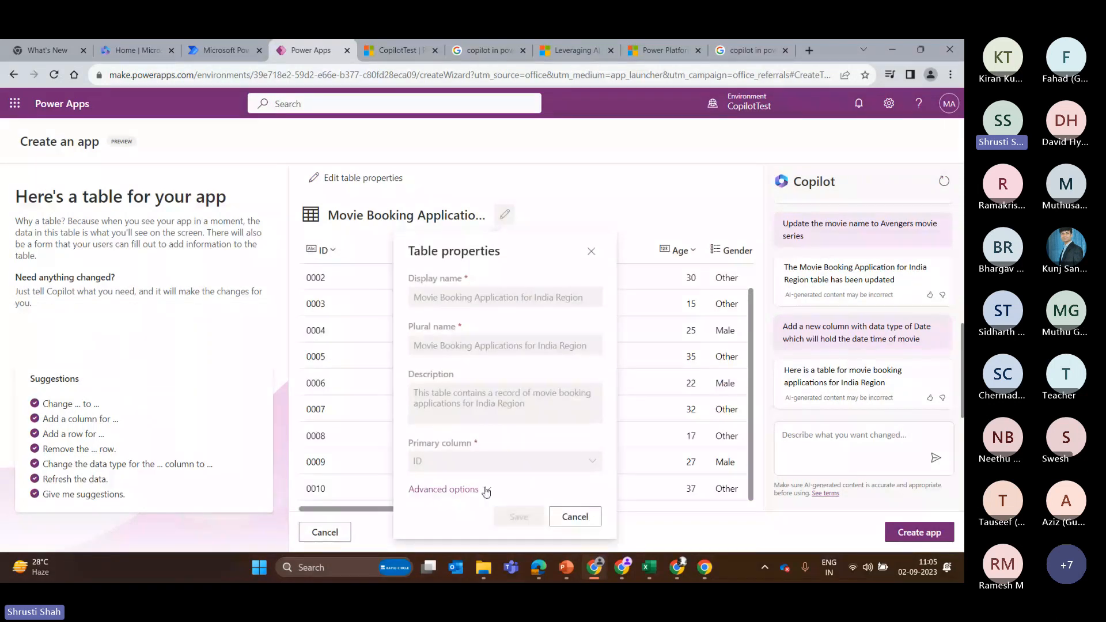
left_click(591, 251)
left_click(538, 258)
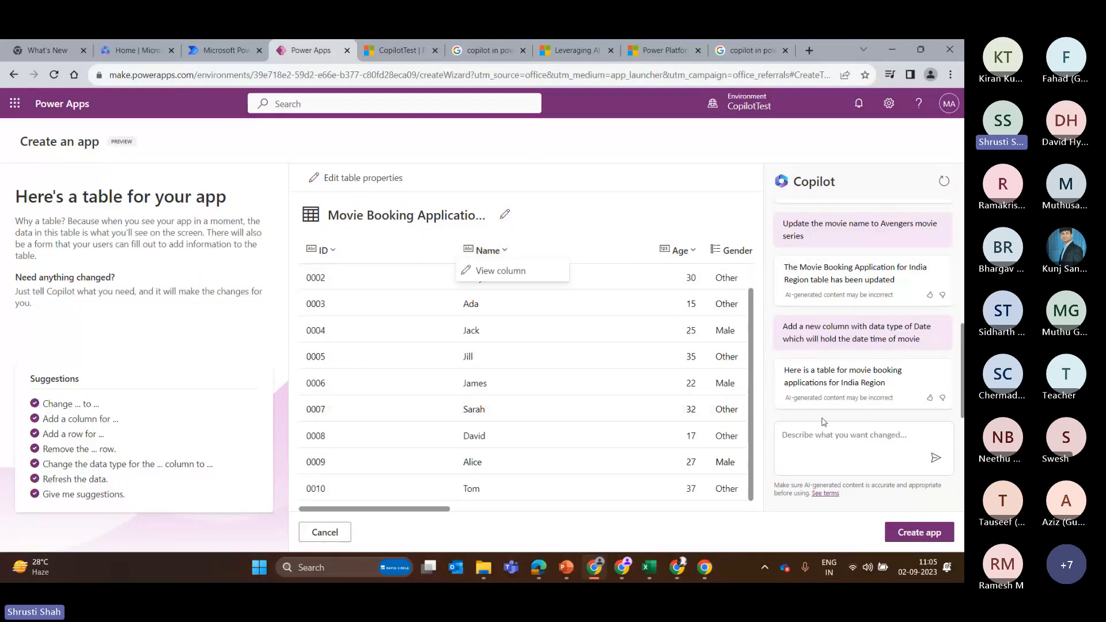
Step: Ask Copilot "Can you suggest me some movie names"
left_click(824, 439)
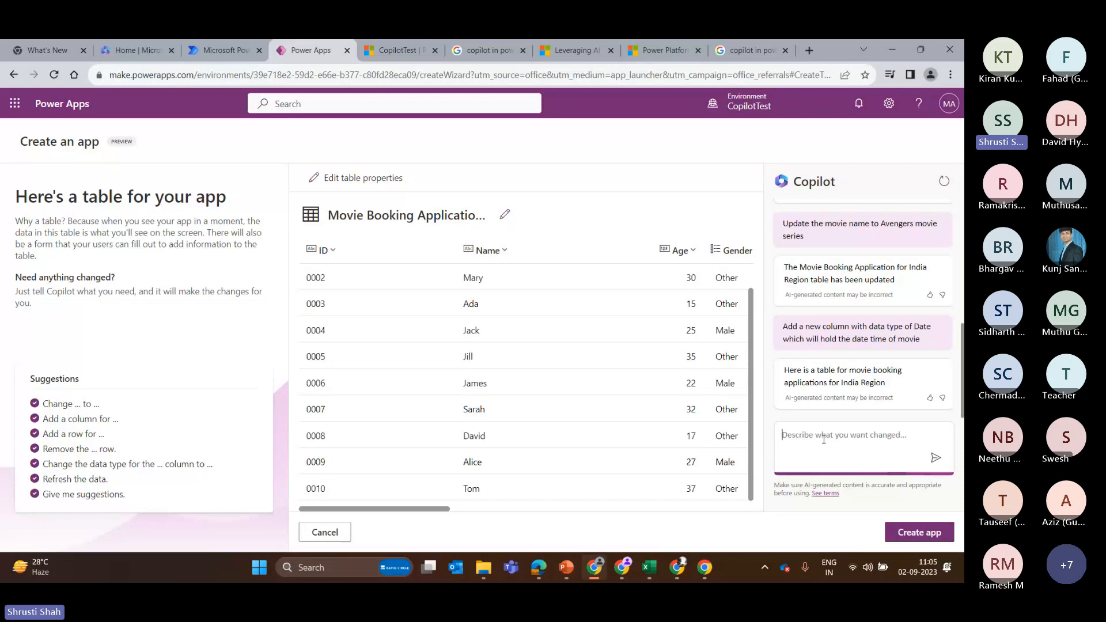
type("Can you s")
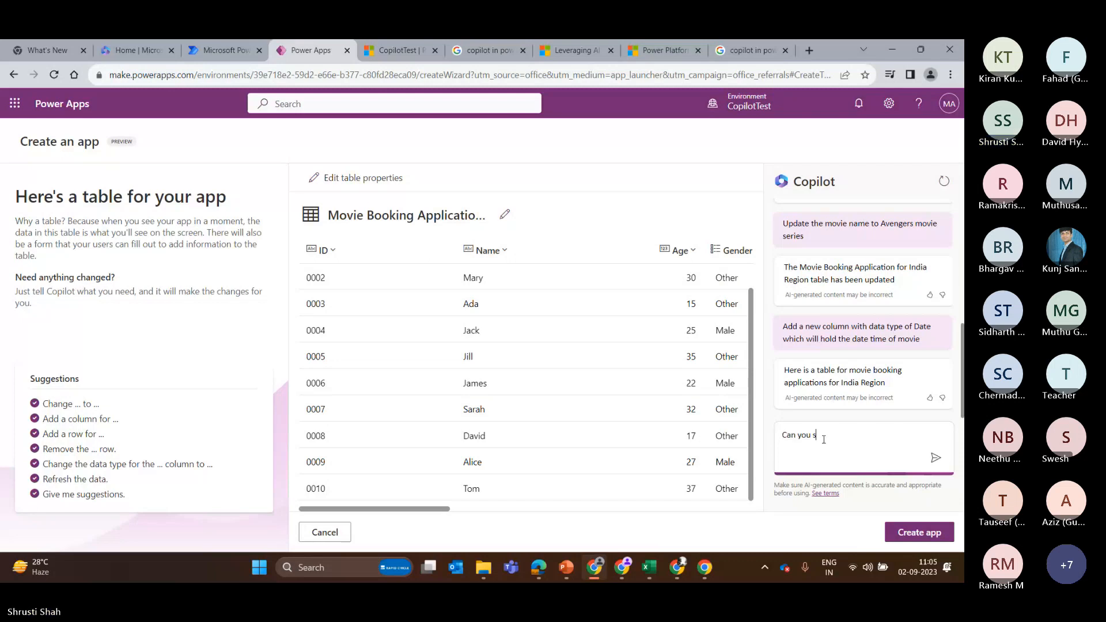
type("uggest me some movuie")
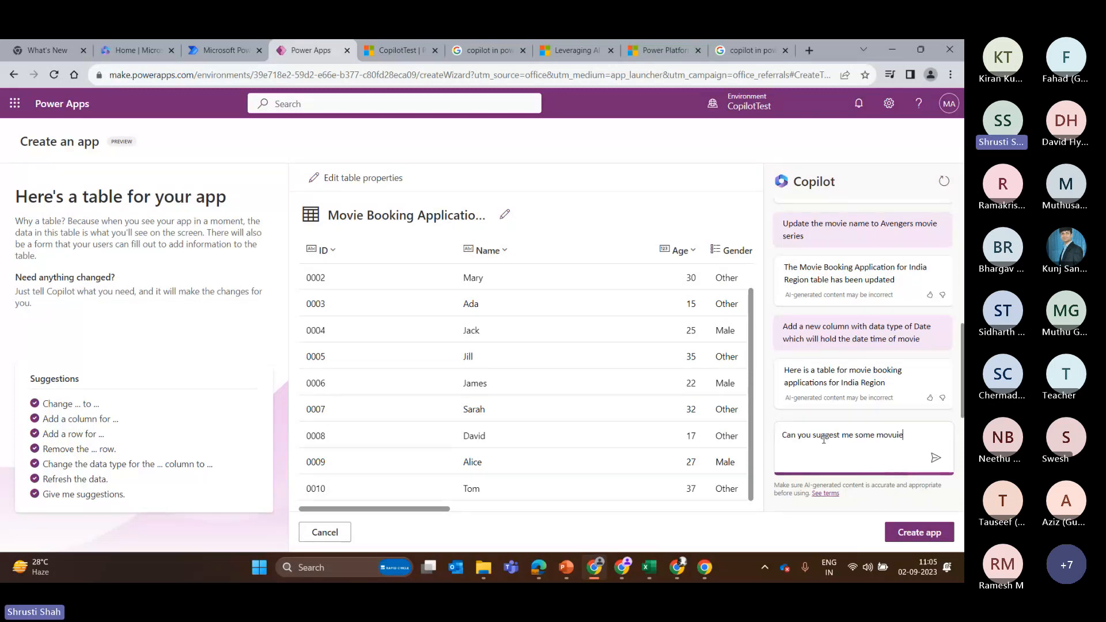
key("BackSpace")
key("BackSpace")
key("BackSpace")
type("ie names")
key("Return")
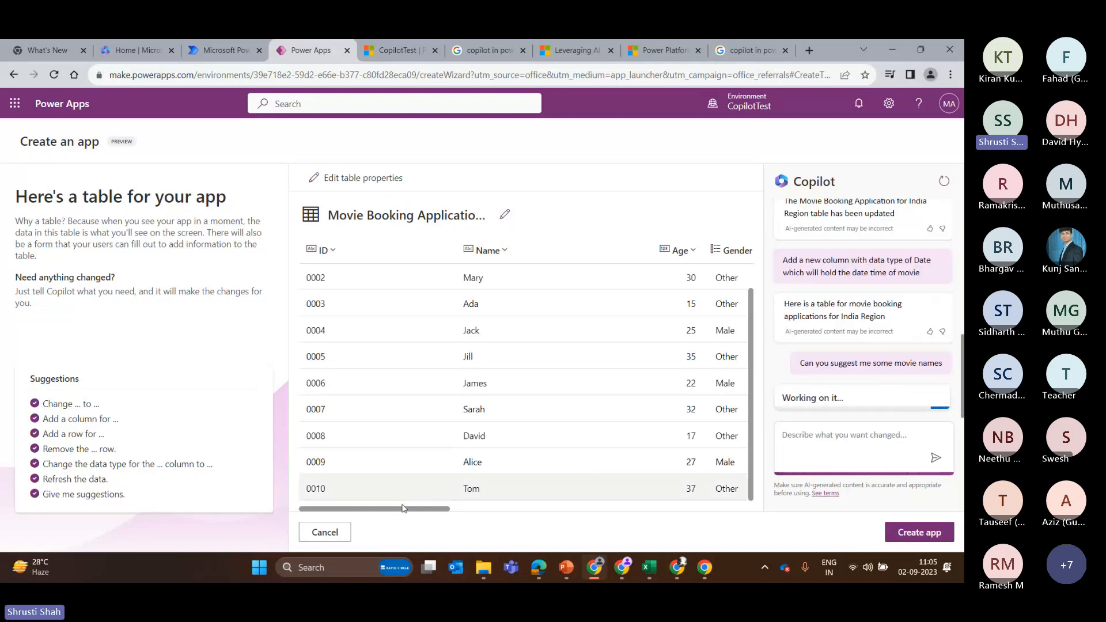
Step: Review Copilot's reply and the Movie Names table, and create the app from it
scroll(607, 471, "right", 10)
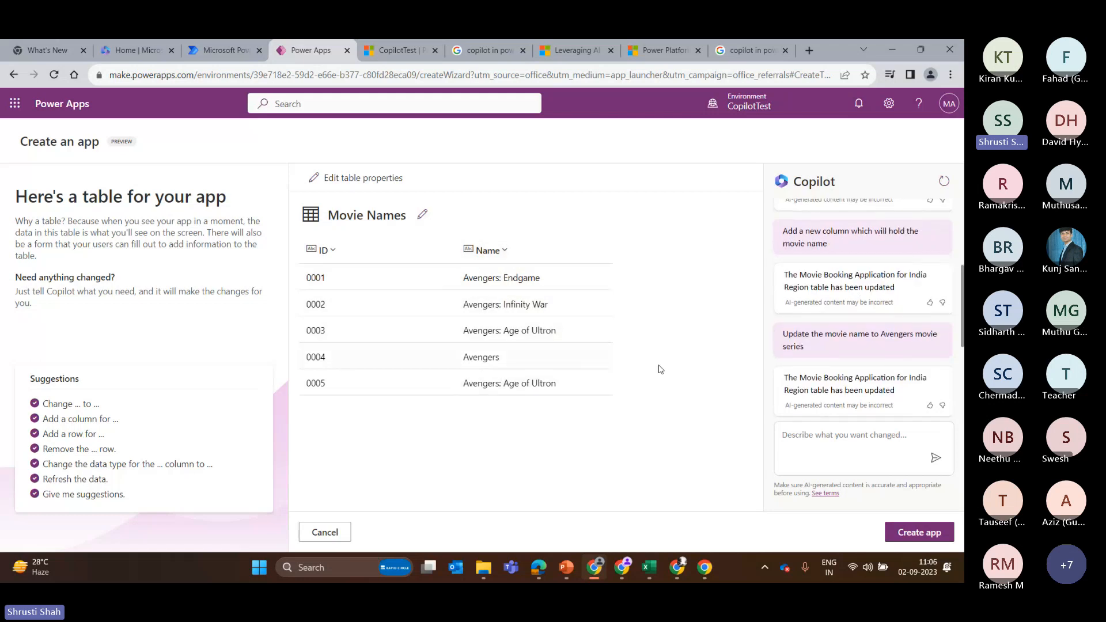
scroll(835, 394, "down", 3)
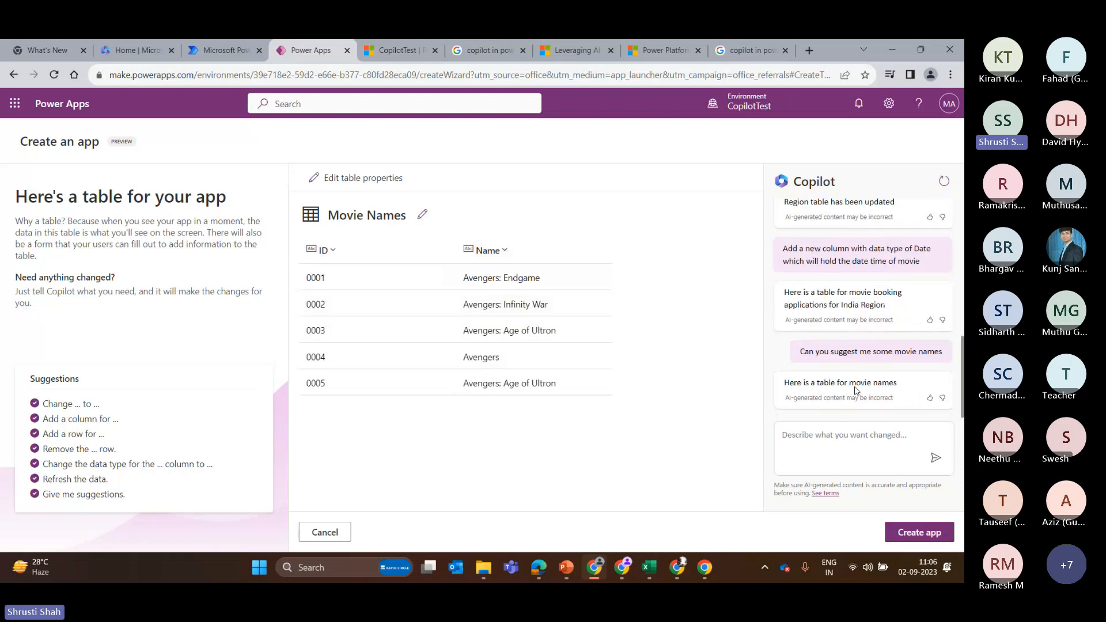
left_click(926, 535)
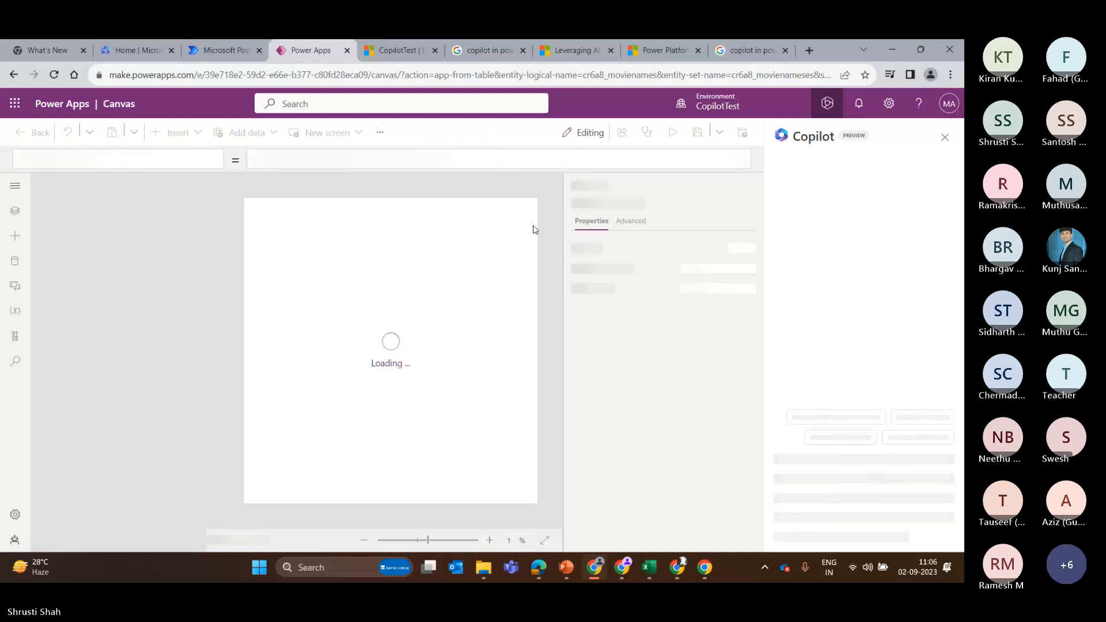
Step: Switch to the PowerPoint presentation and start the slide show from the current slide, "Build apps through conversation (preview)"
left_click(571, 571)
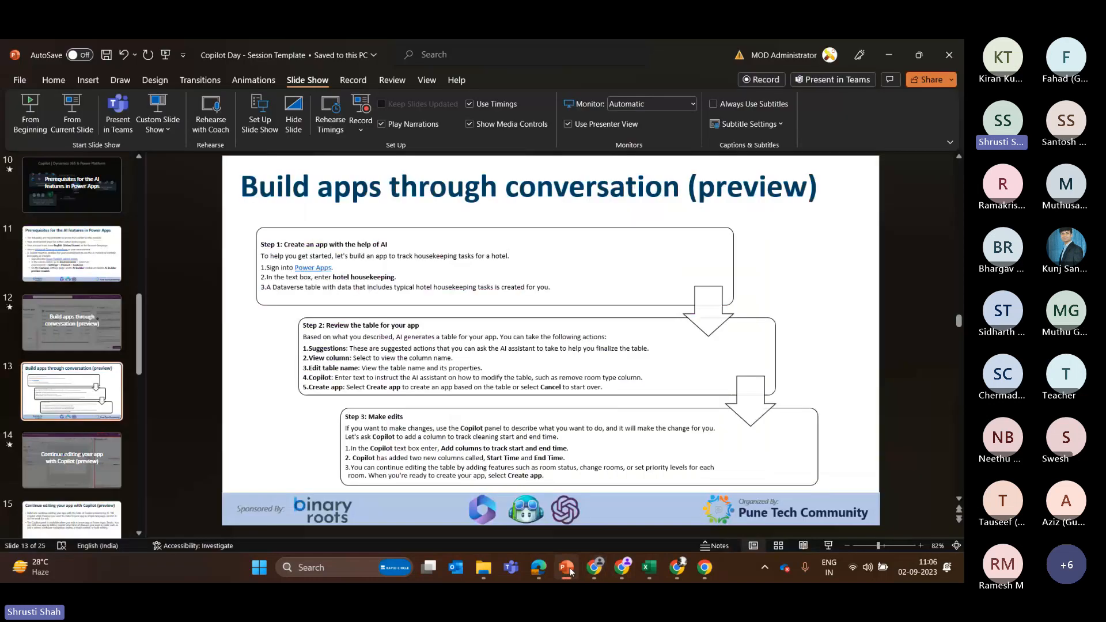
left_click(61, 115)
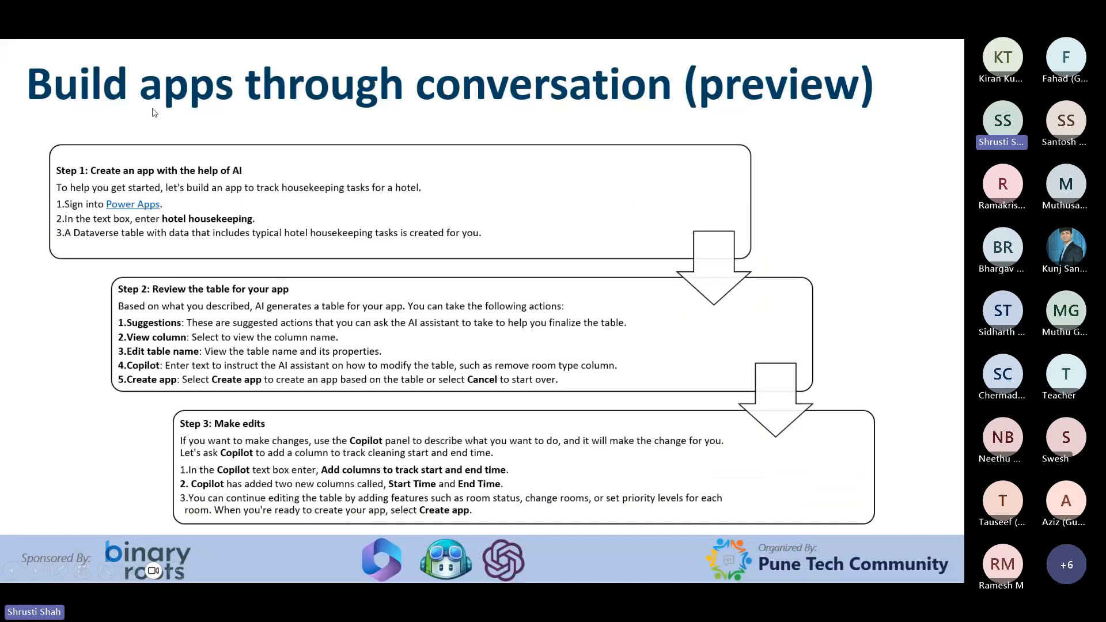
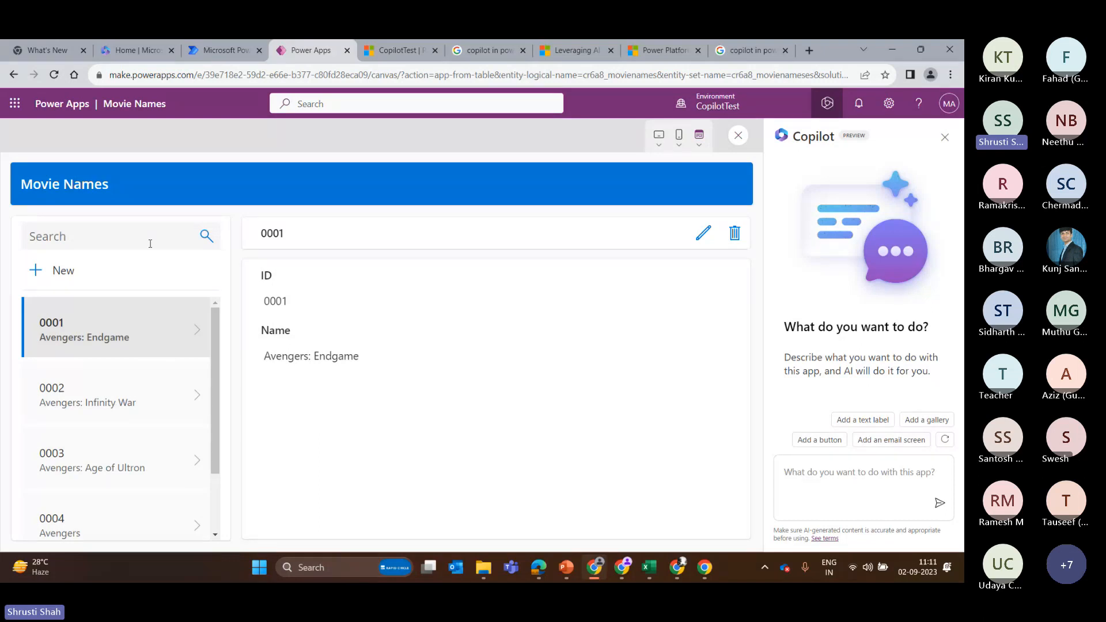
Step: Add a record with ID 0011 and Name "Avengers - PTC" in the Movie Names app preview and save it
scroll(180, 449, "down", 1)
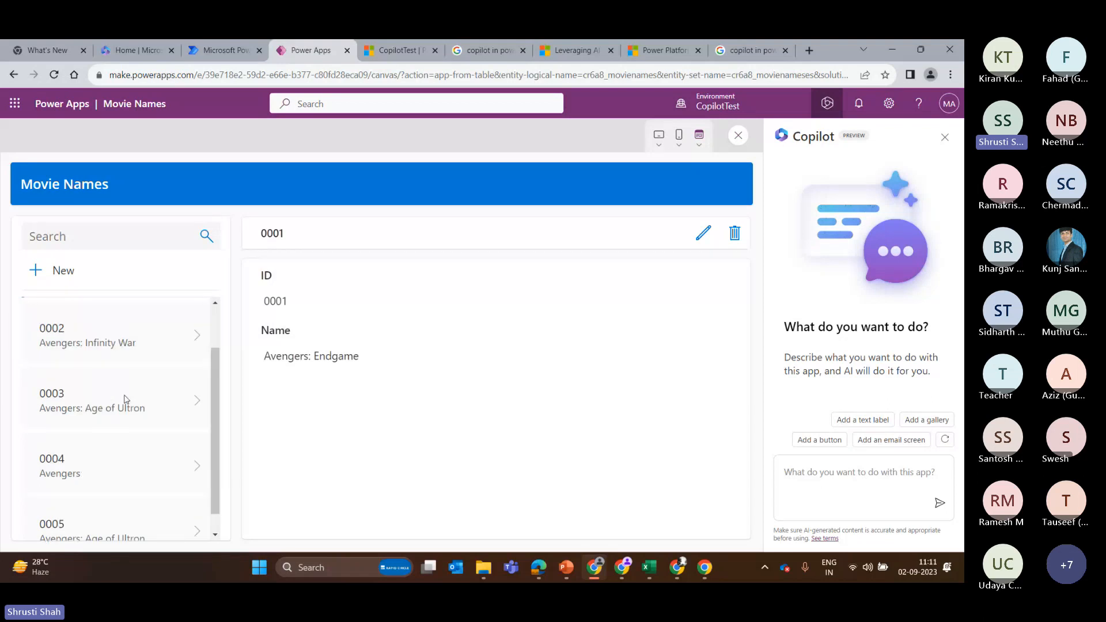
scroll(157, 369, "up", 1)
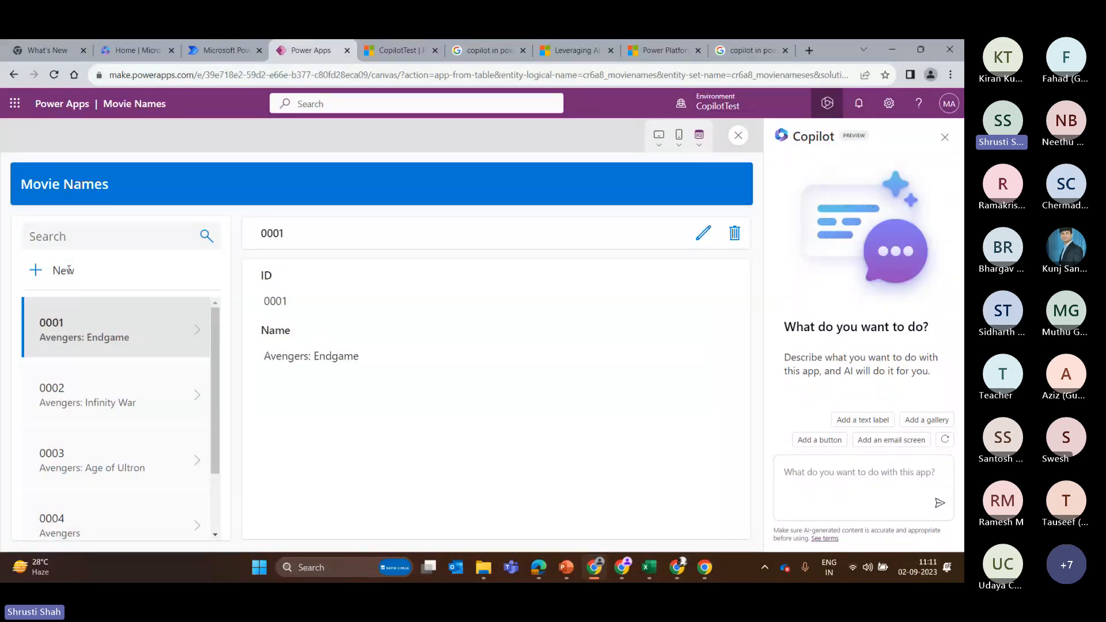
left_click(46, 277)
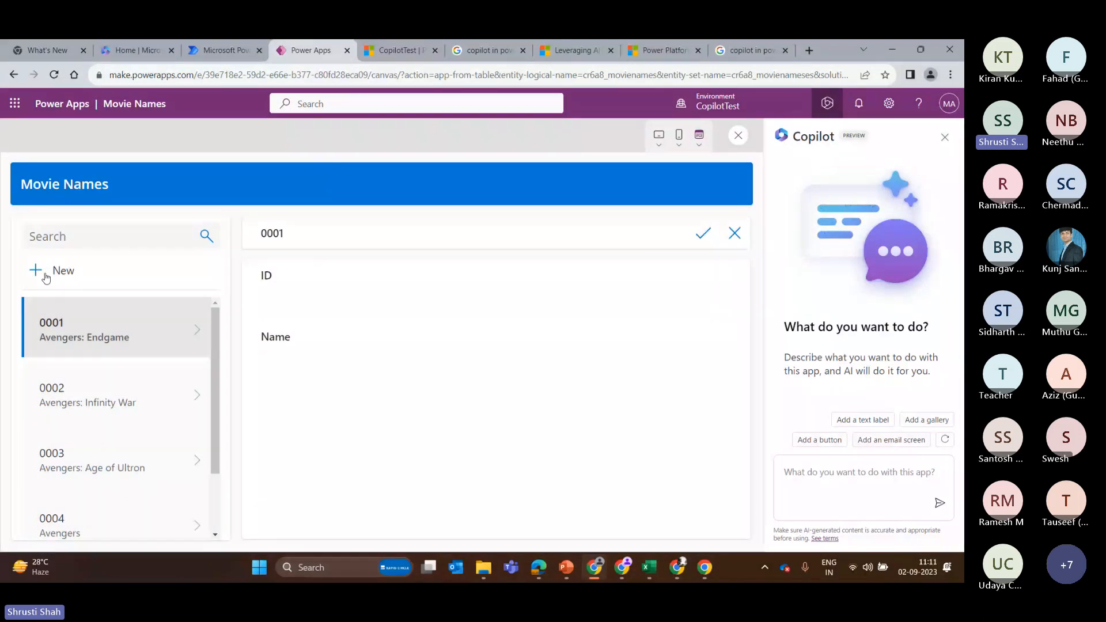
left_click(295, 309)
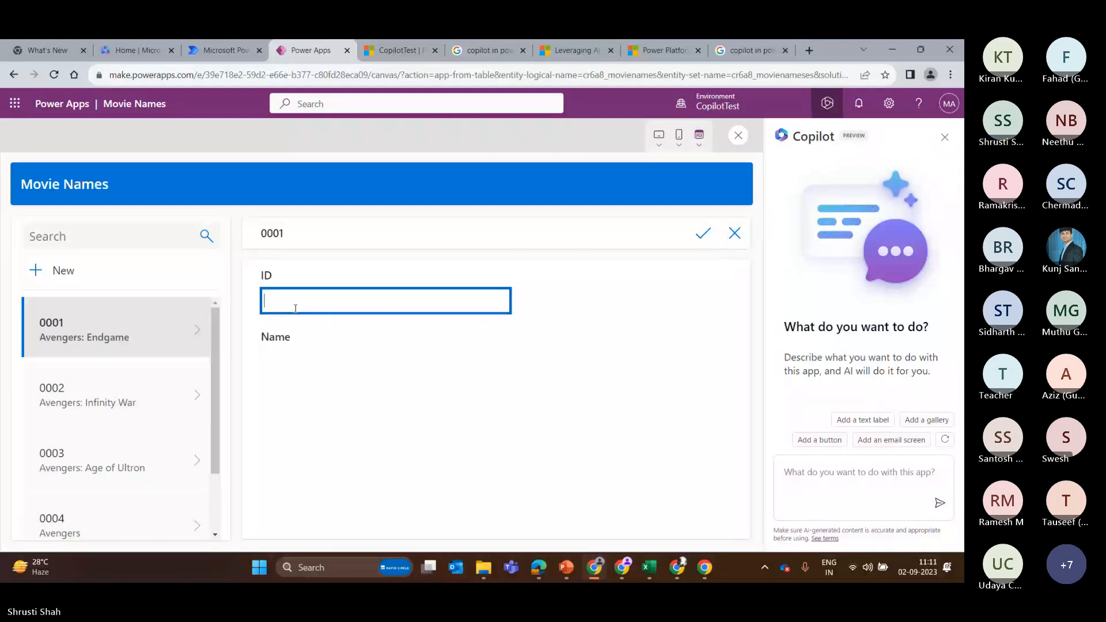
type("0011")
left_click(302, 351)
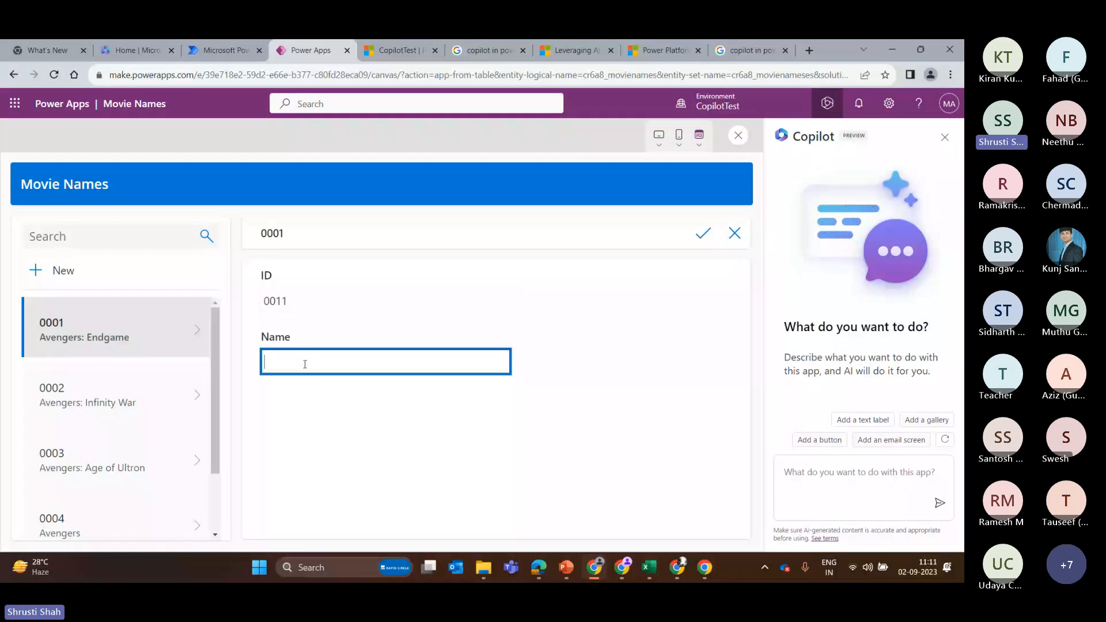
type("Avenfer")
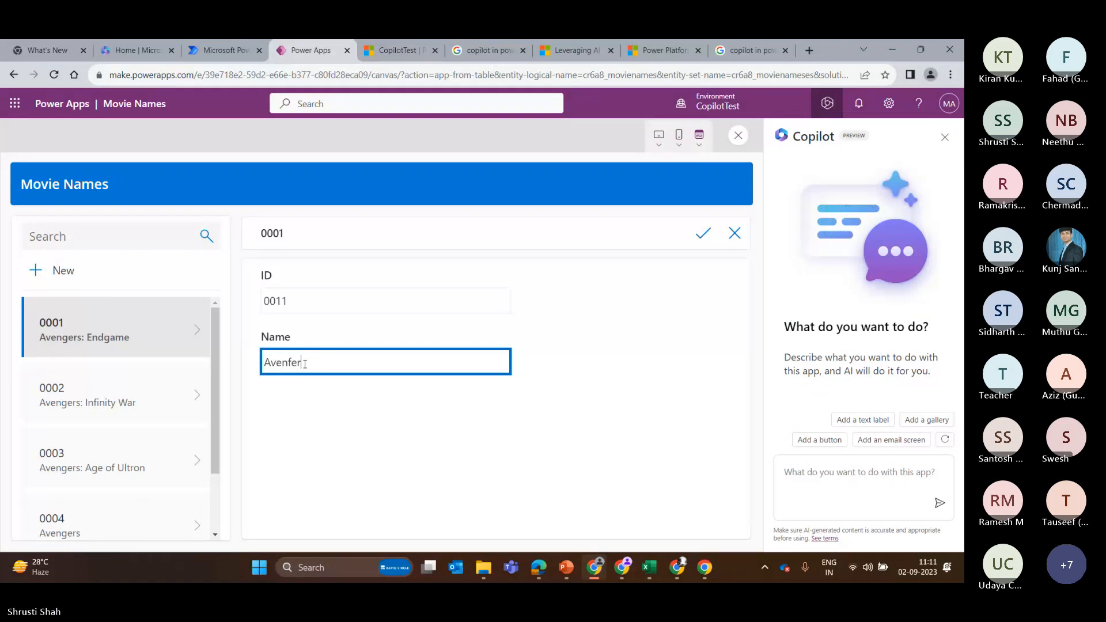
key("BackSpace")
key("BackSpace")
key("BackSpace")
type("gers -")
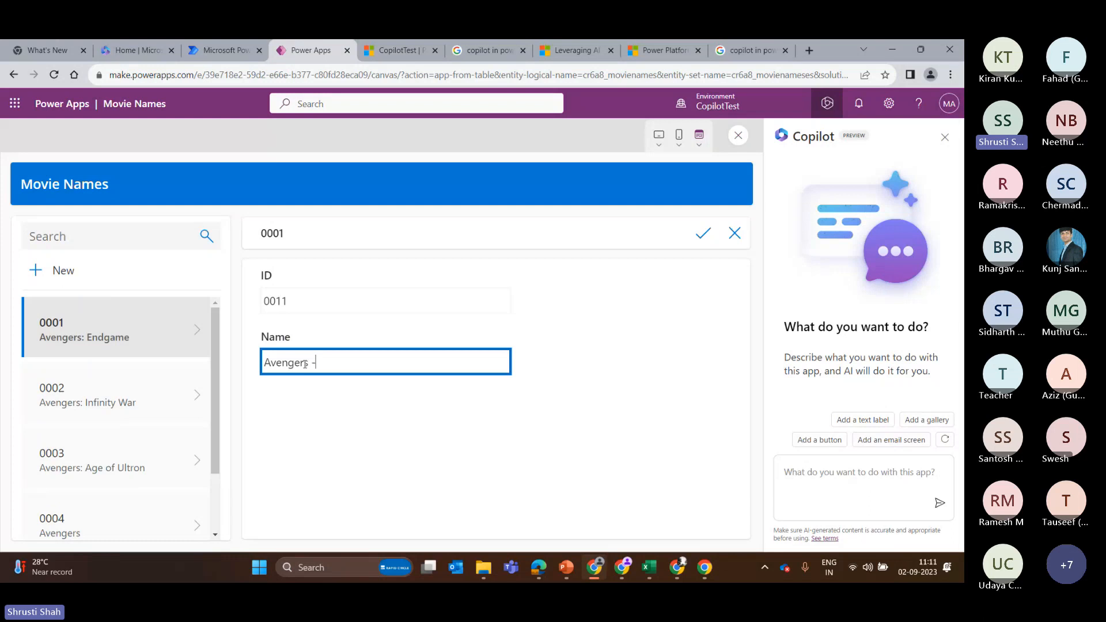
type(" PTC")
left_click(704, 233)
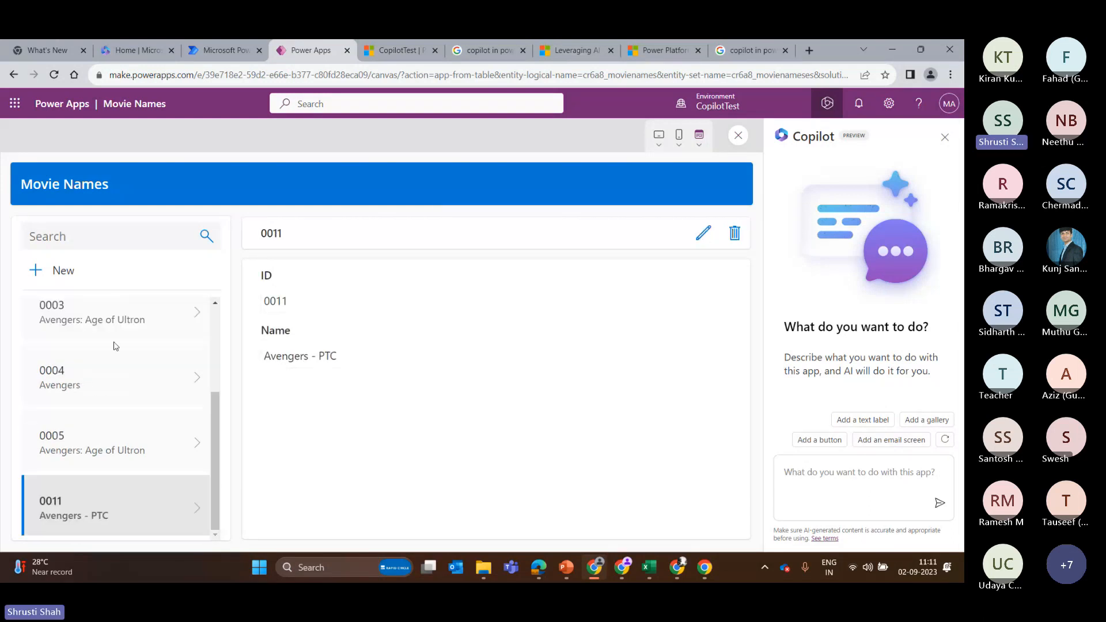
Step: Look through the movie list and search the records for "PTC"
scroll(118, 442, "up", 3)
scroll(118, 442, "down", 3)
scroll(115, 473, "up", 3)
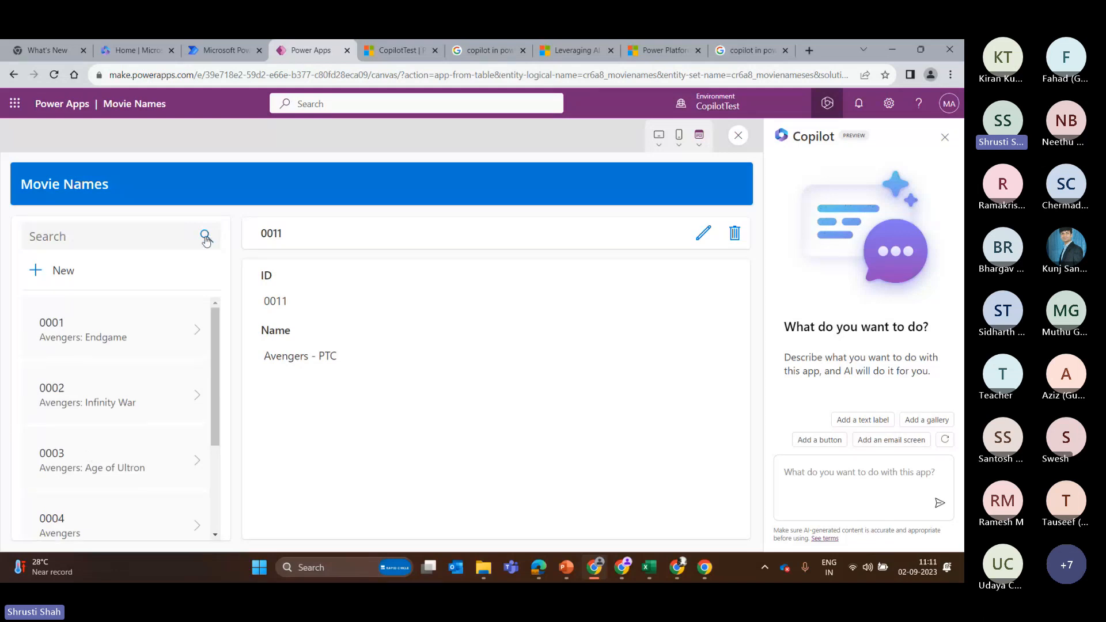
left_click(139, 238)
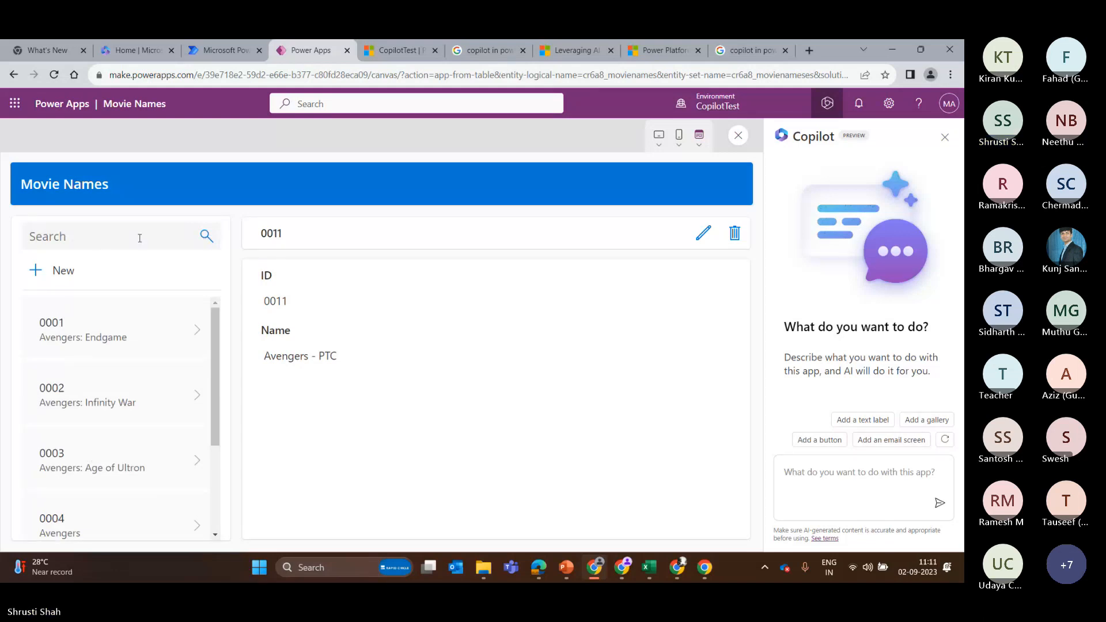
type("Aveb=nger")
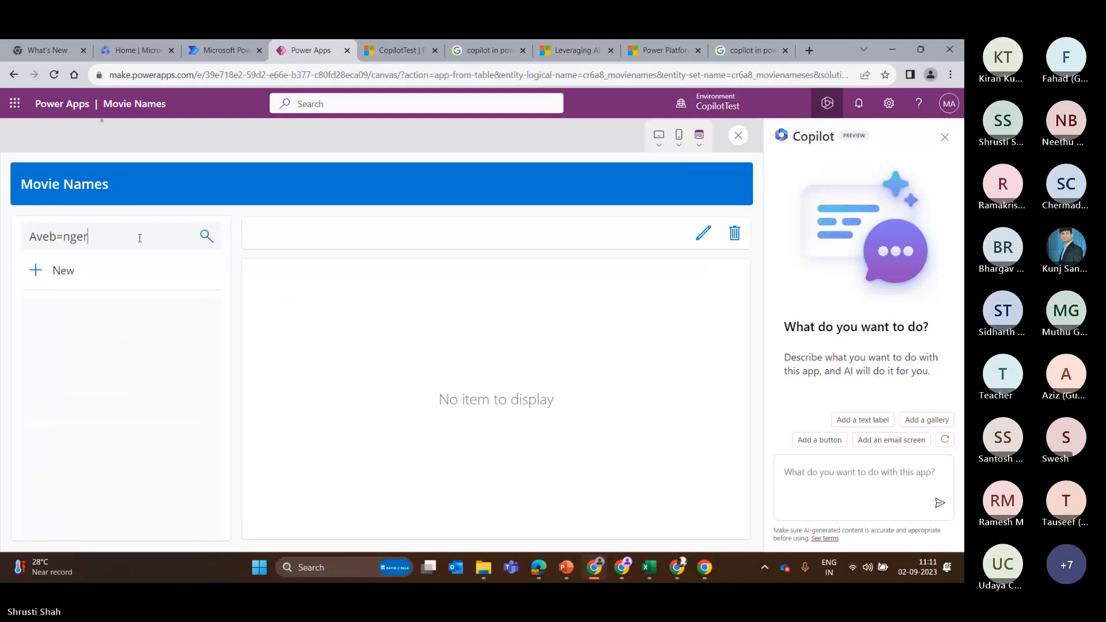
key("BackSpace")
key("BackSpace")
key("BackSpace")
key("BackSpace")
key("BackSpace")
key("BackSpace")
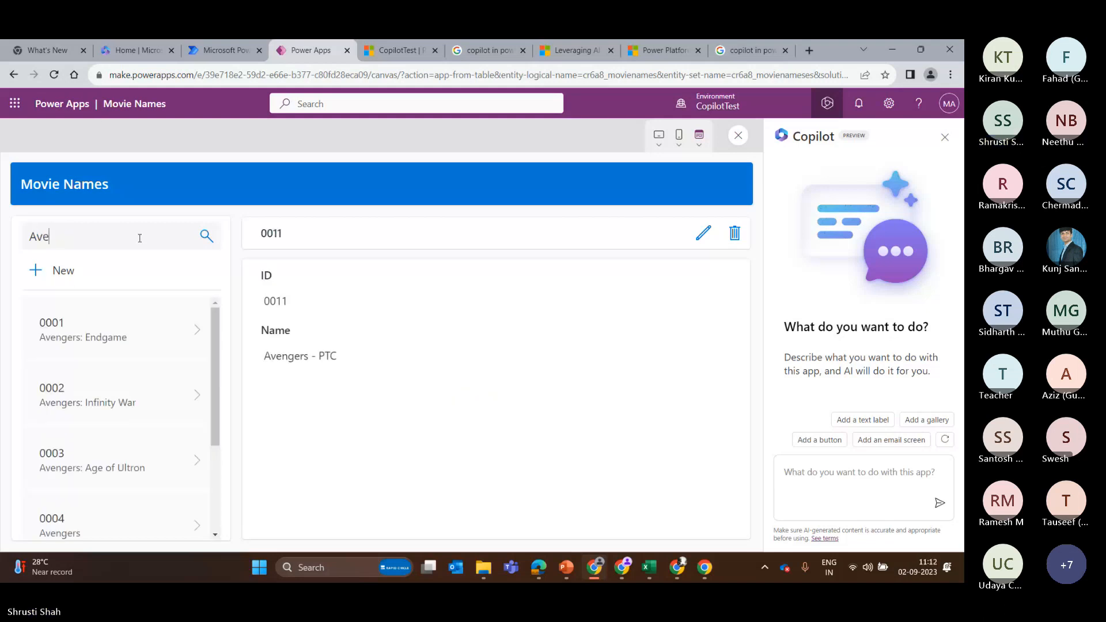
key("BackSpace")
key("BackSpace")
key("BackSpace")
type("PTC")
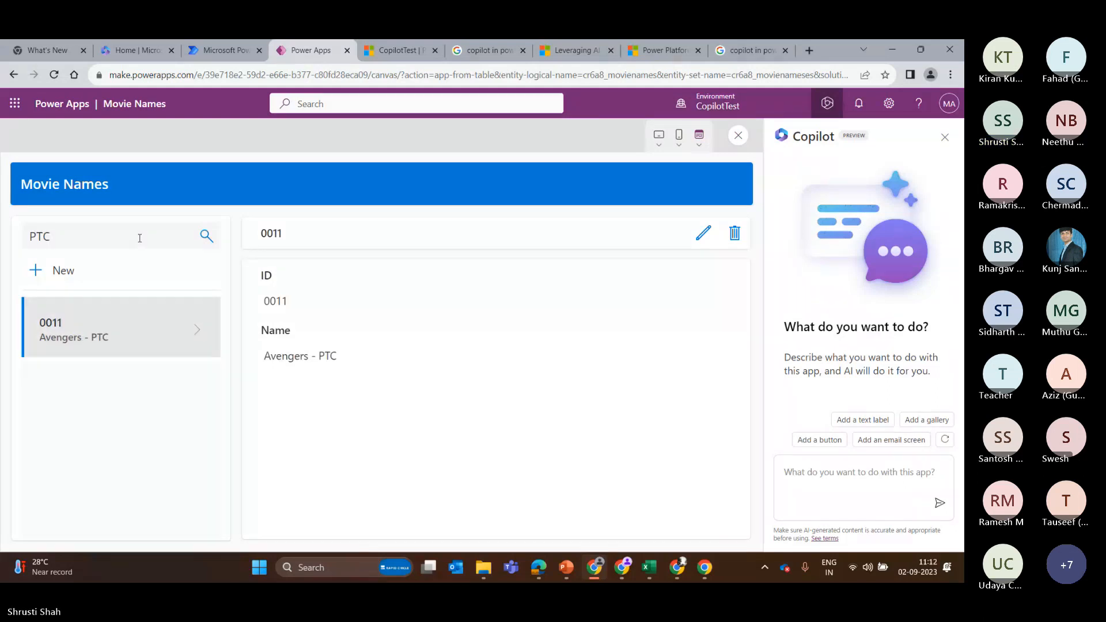
Step: Change the Name of record 0011 to "Avengers - PTC - Demo" and save the record
left_click(704, 233)
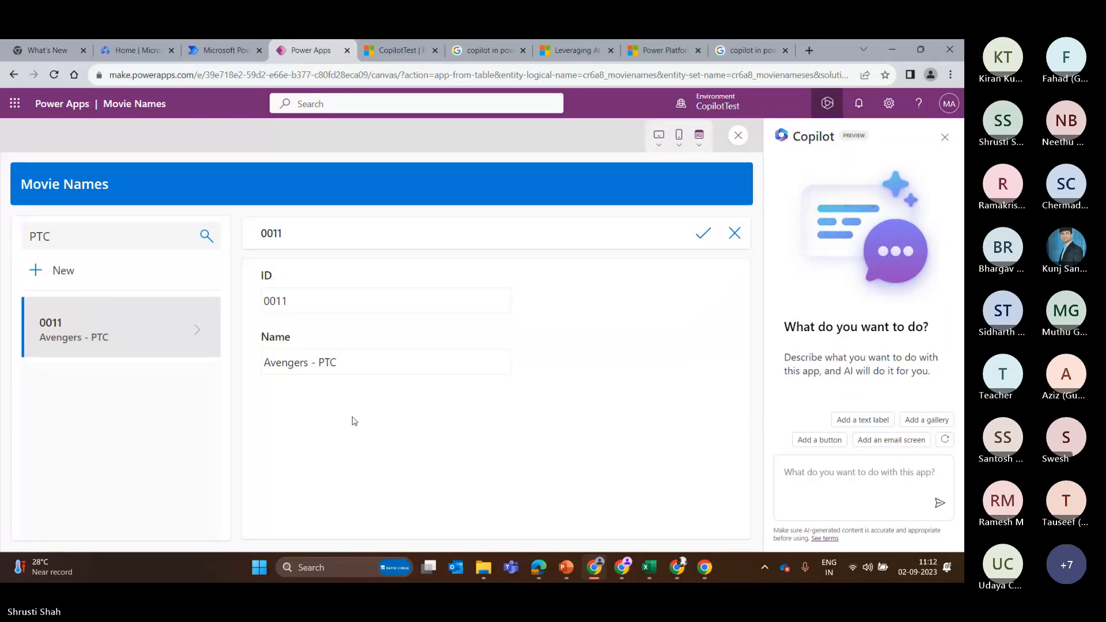
left_click(360, 362)
type("- Demo")
left_click(714, 255)
left_click(704, 233)
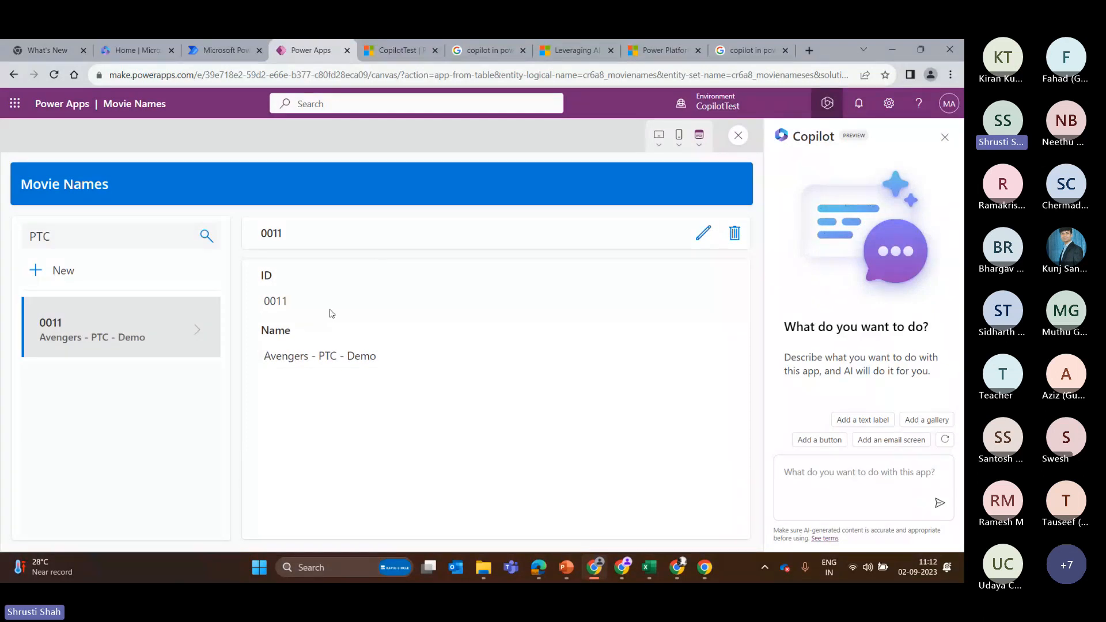
Step: Delete record 0011 and clear the search text to return to the Avengers: Endgame record
left_click(737, 230)
left_click(583, 392)
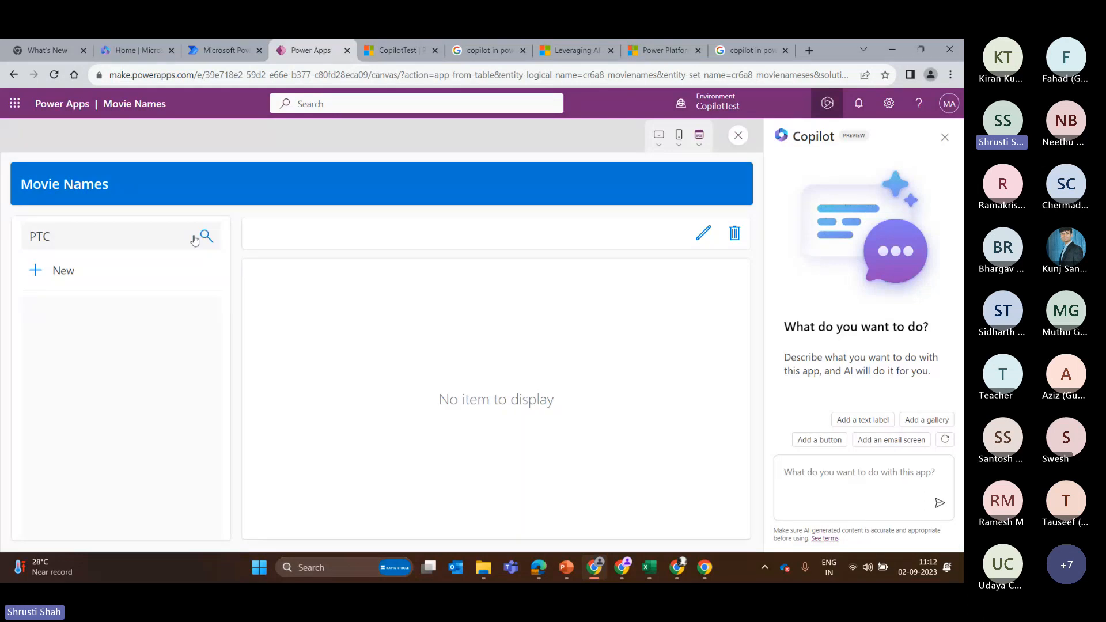
left_click(162, 239)
key("BackSpace")
key("BackSpace")
key("BackSpace")
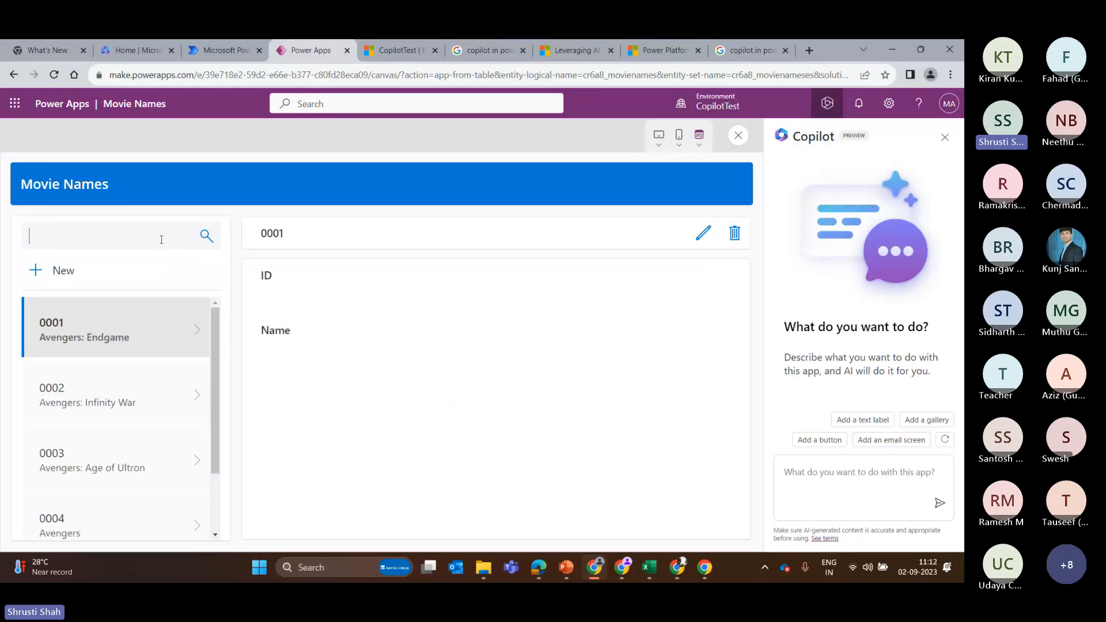
left_click(104, 319)
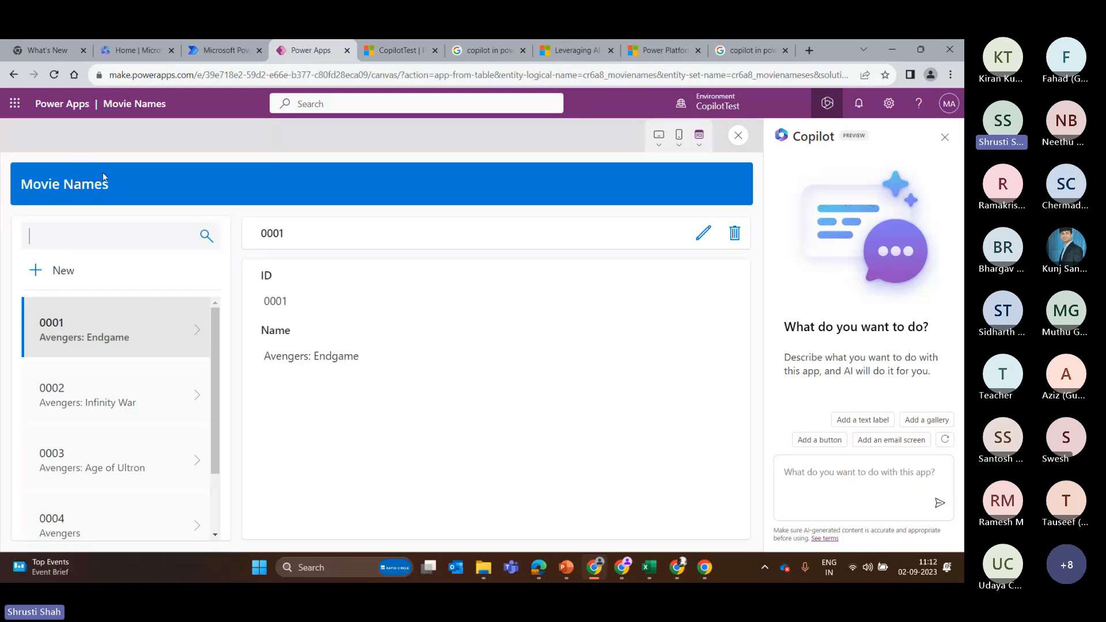
Step: Ask Copilot "Please update the header label to Movie Demo"
left_click(860, 479)
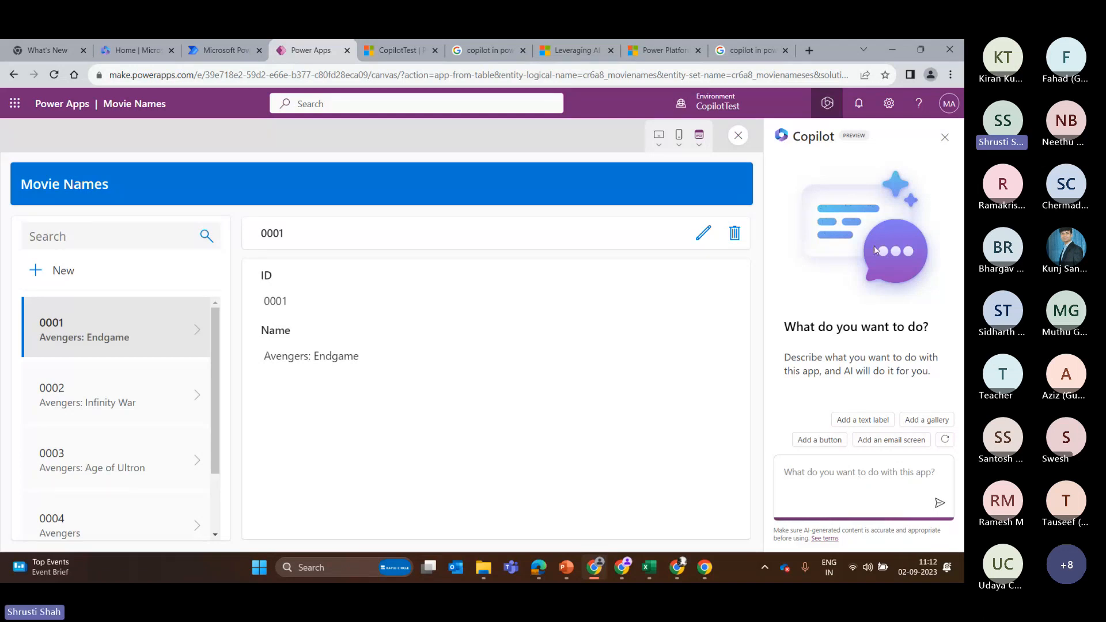
left_click(897, 516)
type("Please upd")
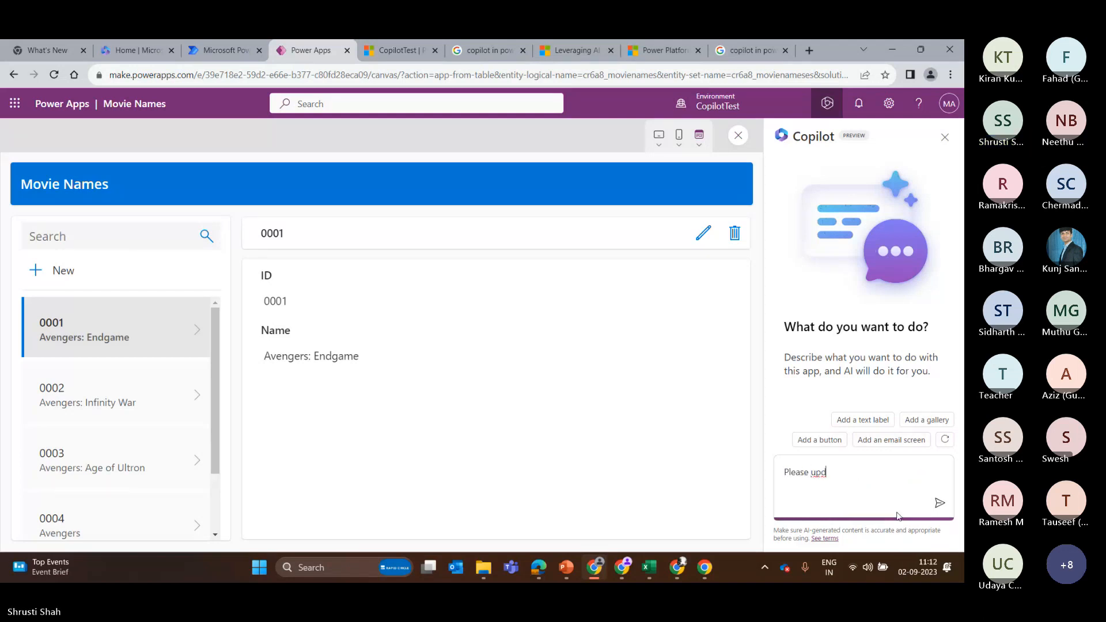
type("ate yhe")
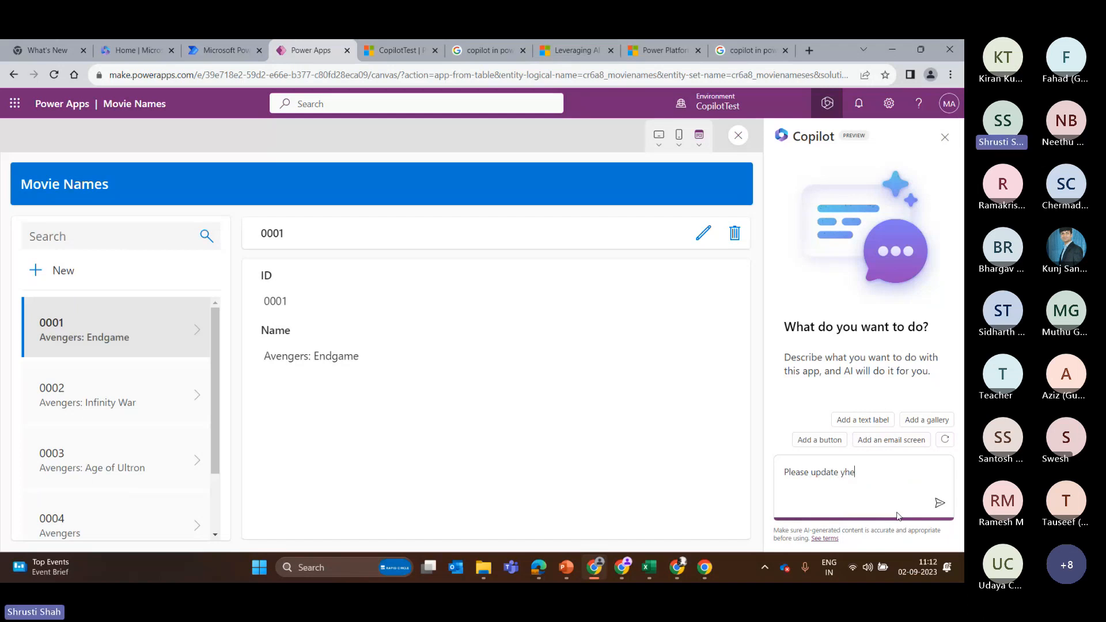
key("BackSpace")
key("BackSpace")
key("BackSpace")
type("the header label to ")
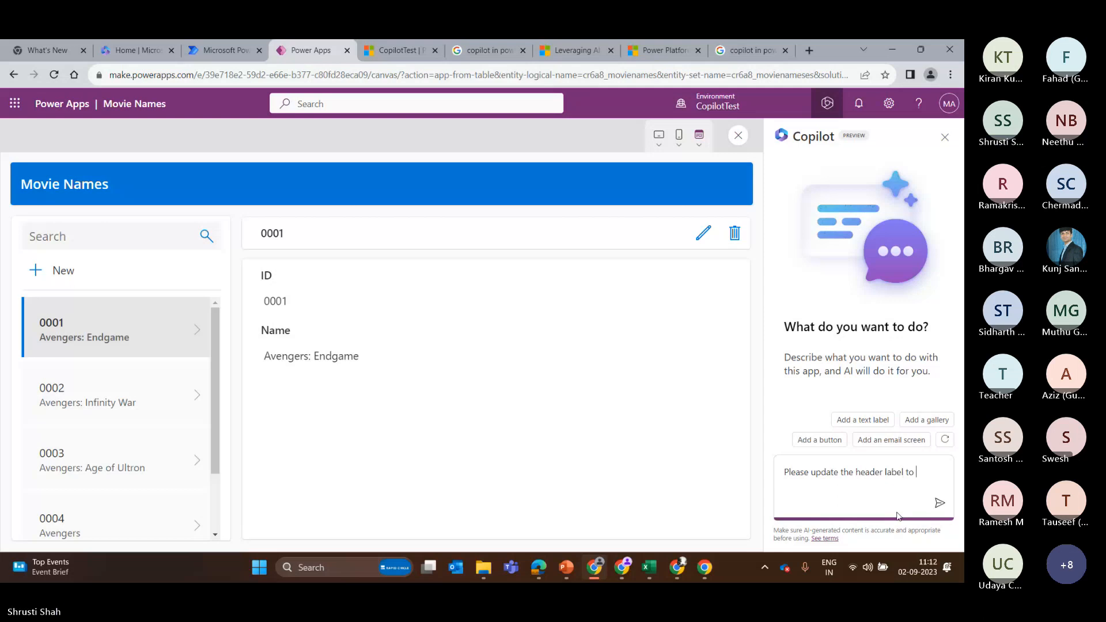
type("Movie Demo")
key("Return")
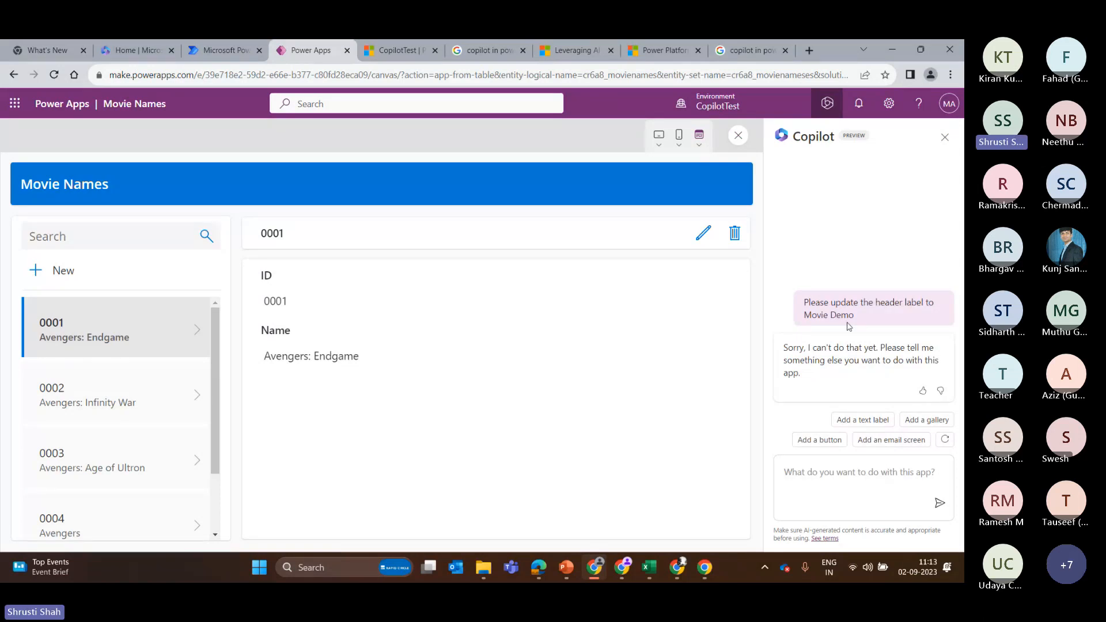
Step: Leave the app preview, dismiss the tip, and select the Movie Names header label on the canvas
left_click(738, 135)
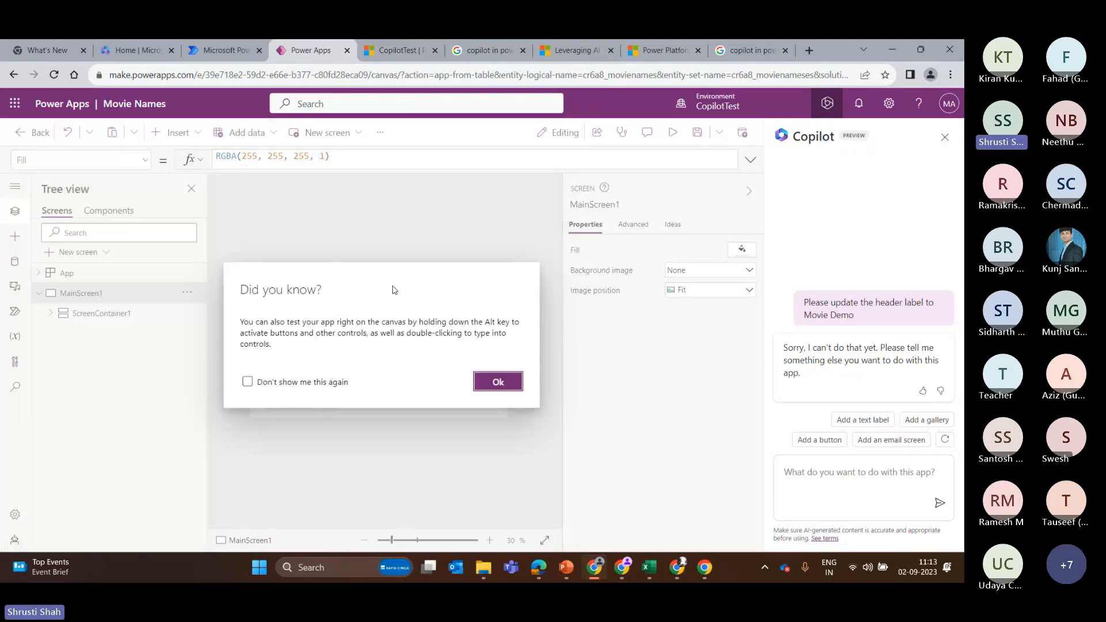
key("Return")
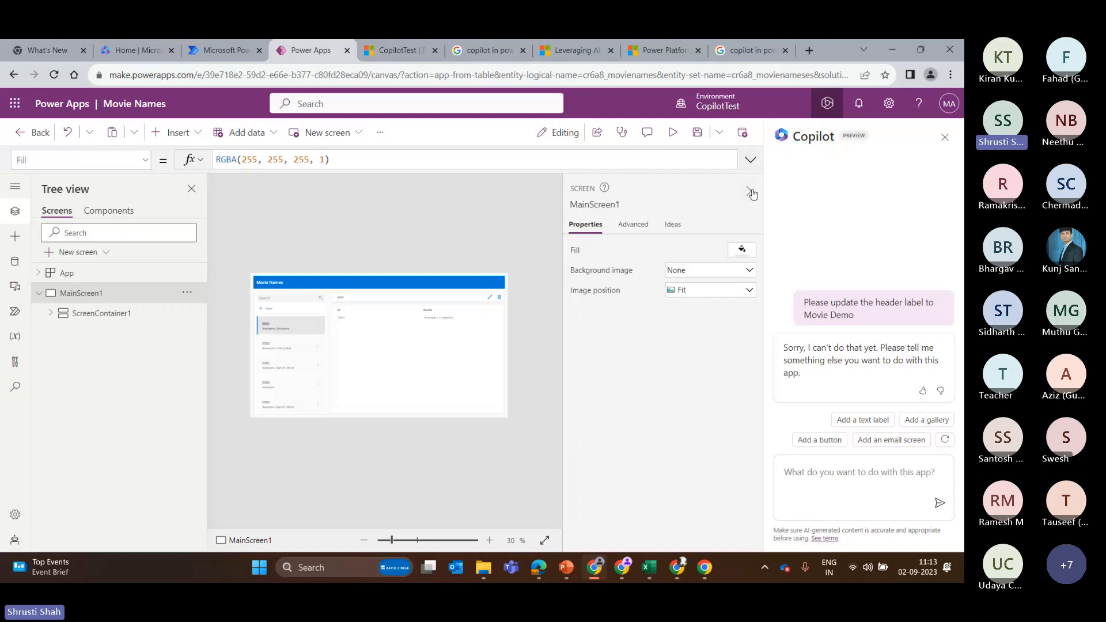
left_click(464, 286)
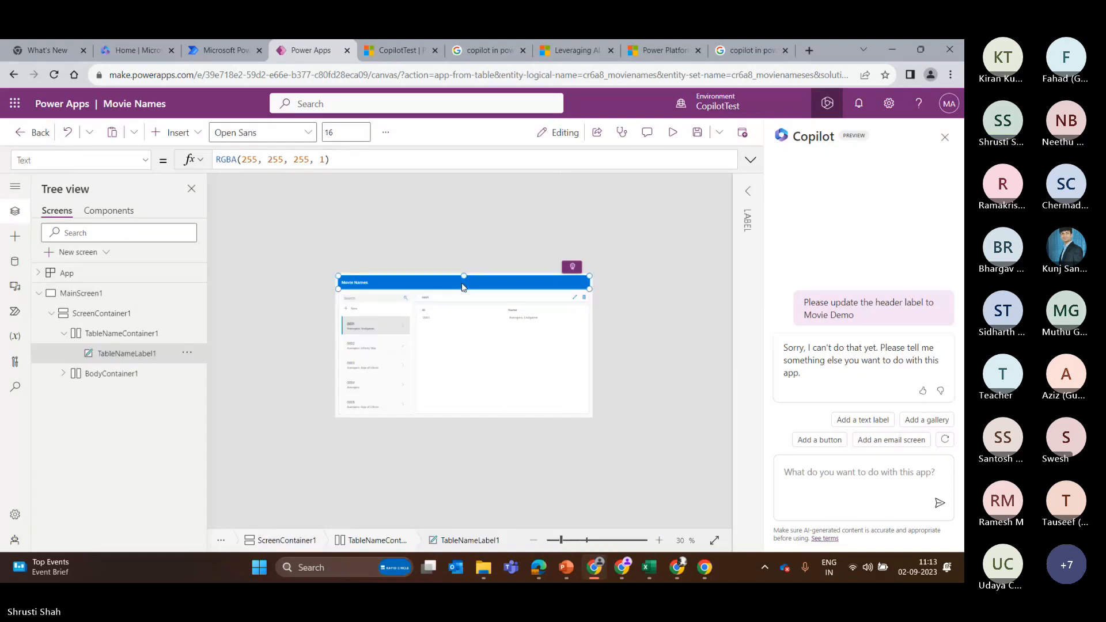
left_click(579, 541)
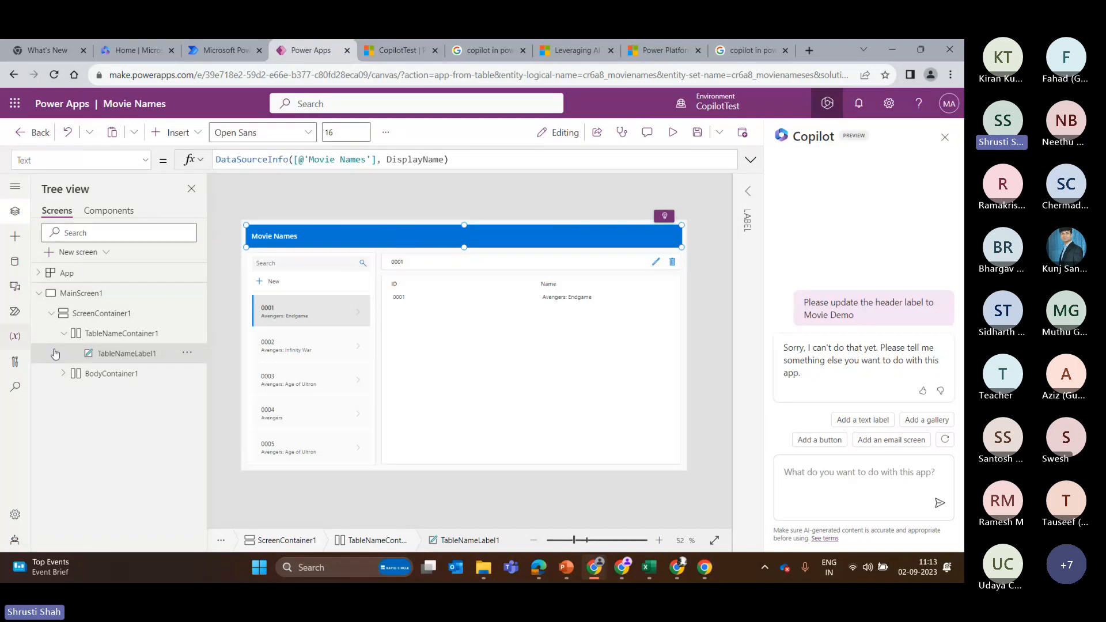
Step: Select TableNameContainer1 and ask Copilot "In this container update the label name to Movie - PTL", then read its replies
left_click(122, 333)
left_click(837, 471)
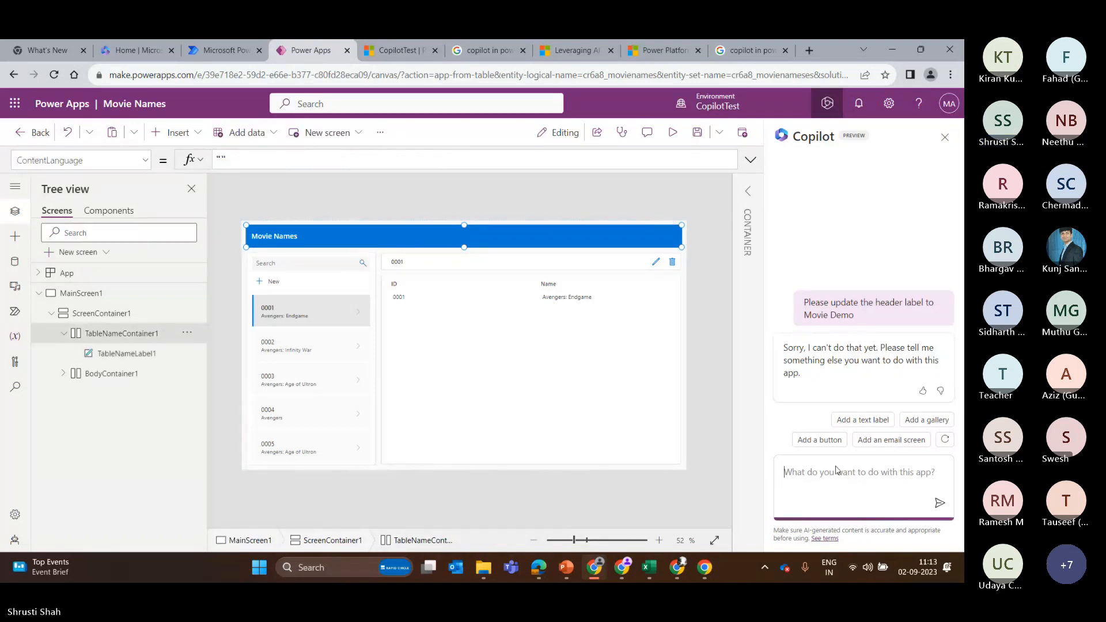
type("In this ")
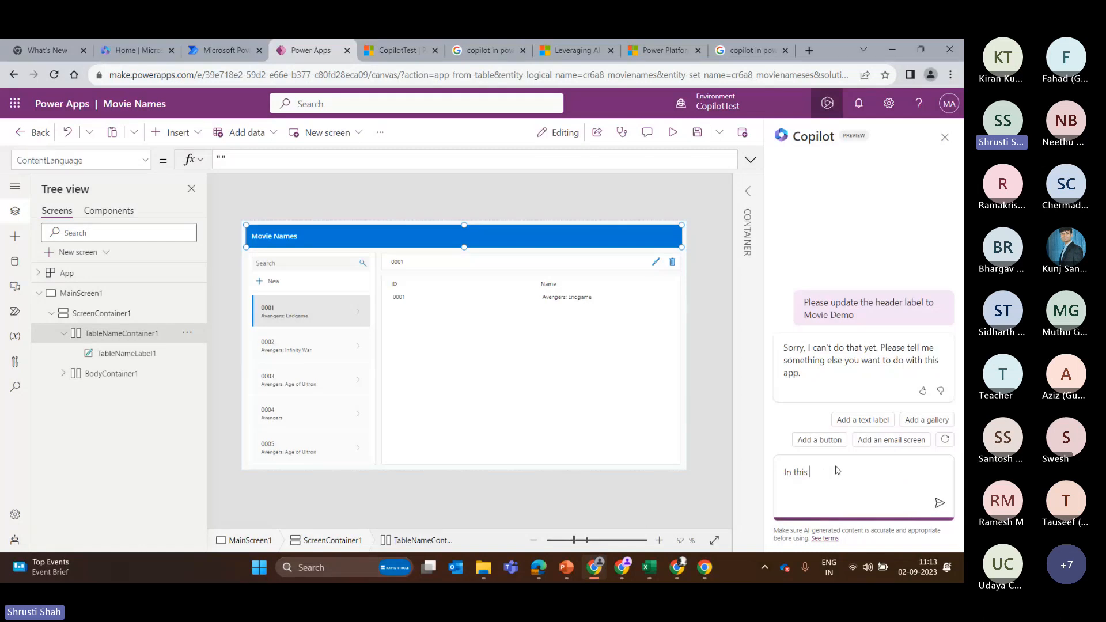
type("container ")
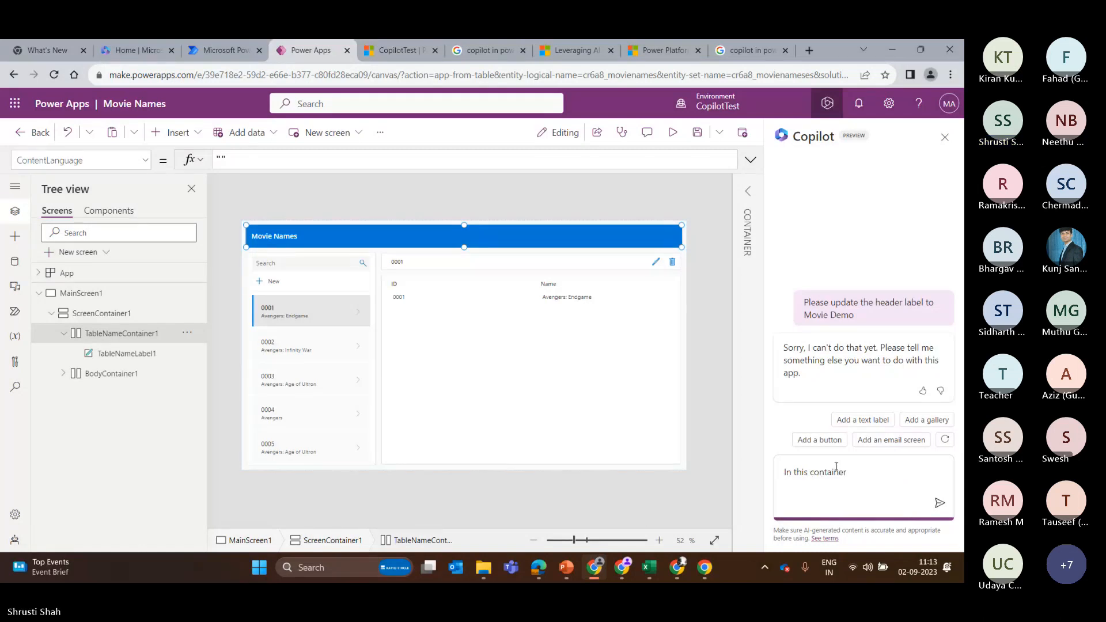
type("uodat")
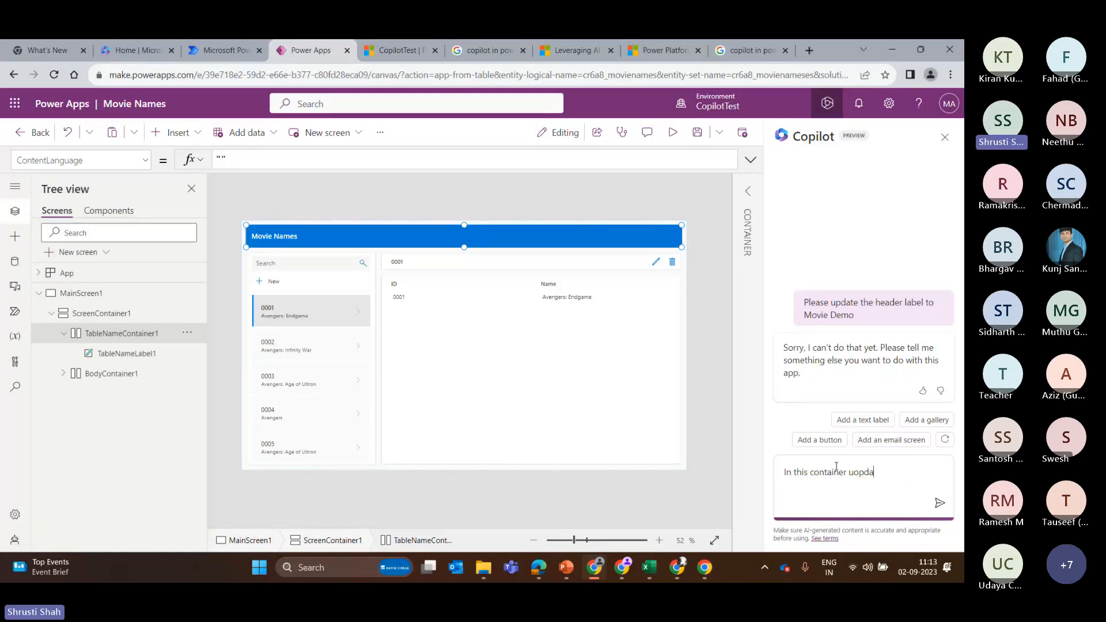
key("BackSpace")
key("BackSpace")
key("BackSpace")
key("BackSpace")
type("pdate the labe")
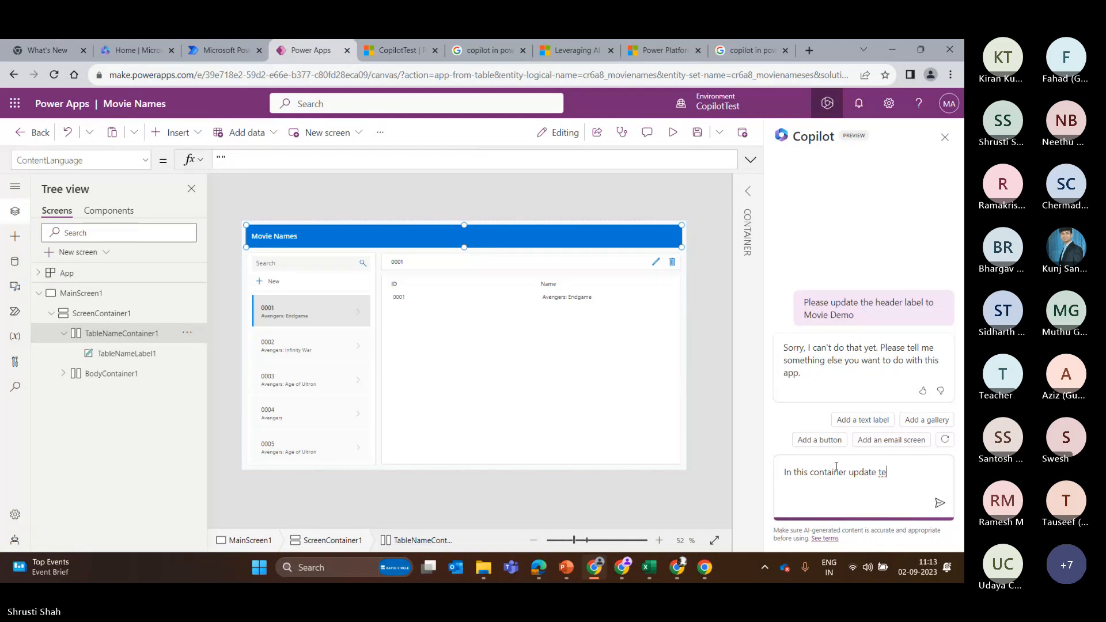
type("l name t")
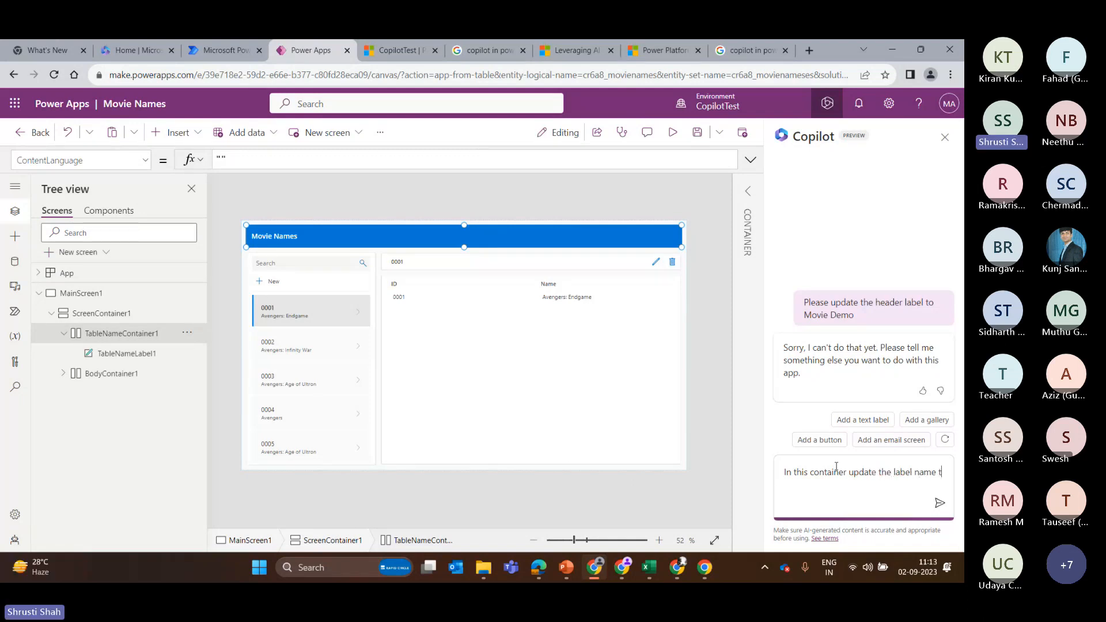
type("o Movie - PTL")
key("Return")
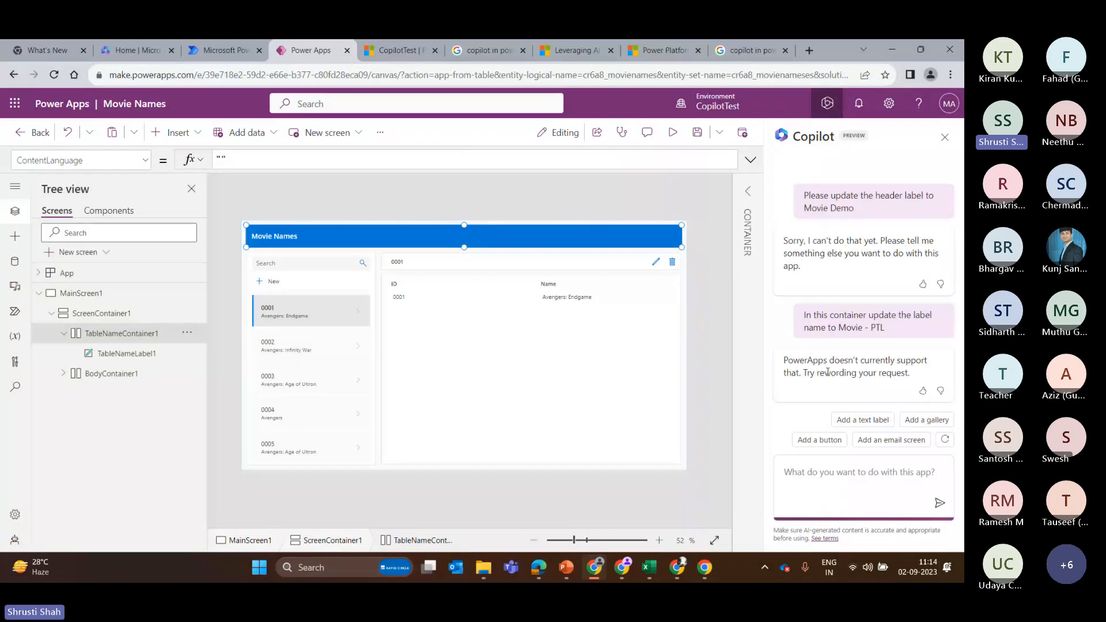
triple_click(819, 273)
left_click(844, 273)
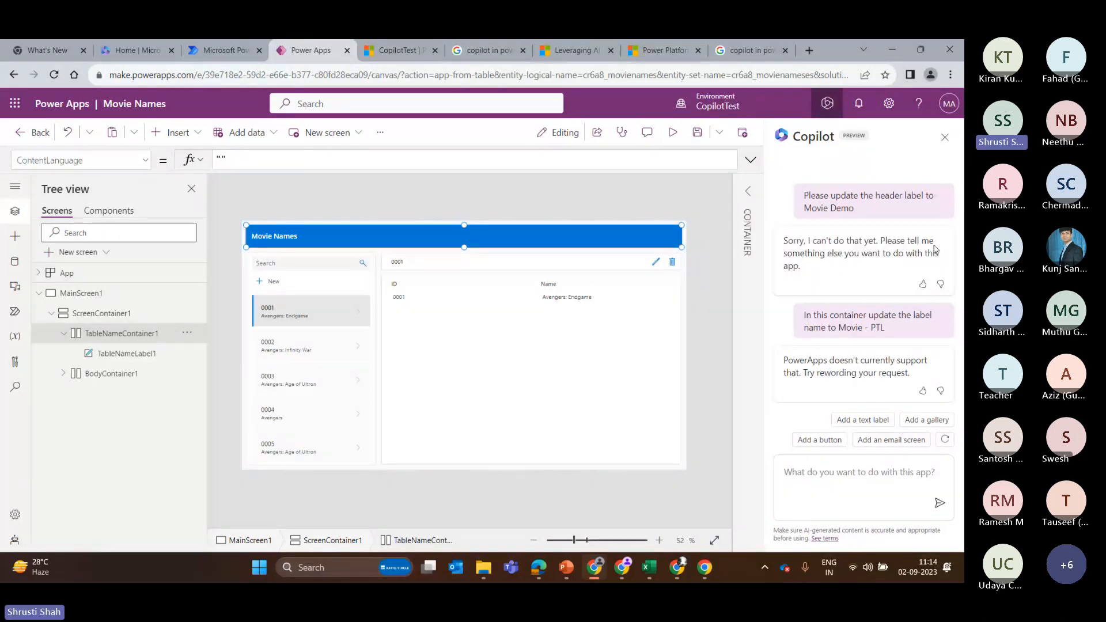
Step: Have Copilot add a button to the main screen and move it to the right part of the Movie Names header
triple_click(821, 275)
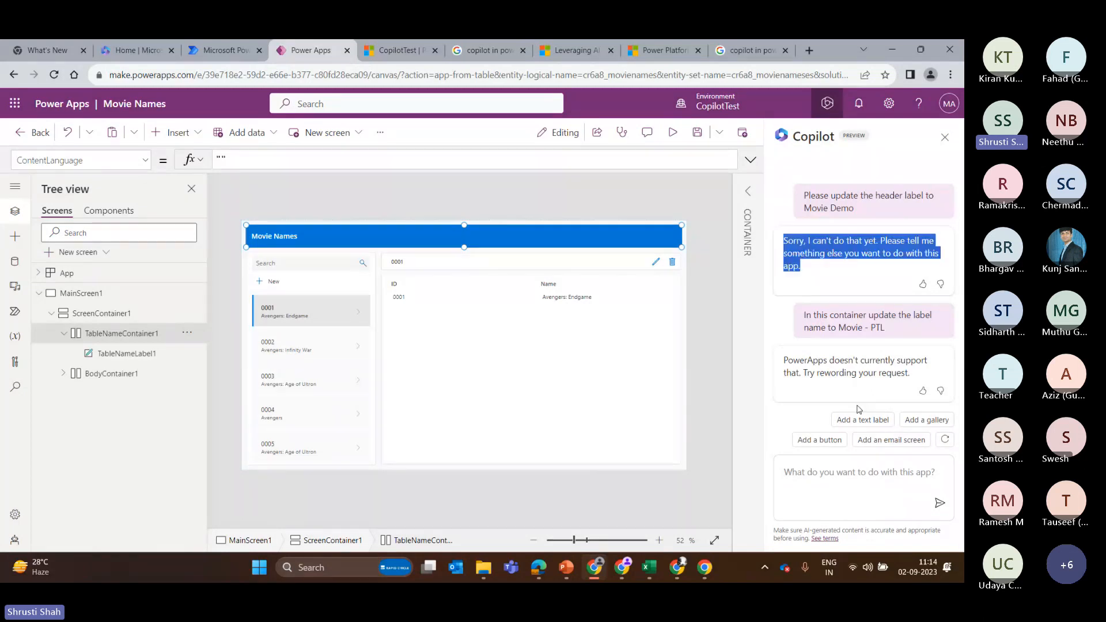
triple_click(863, 364)
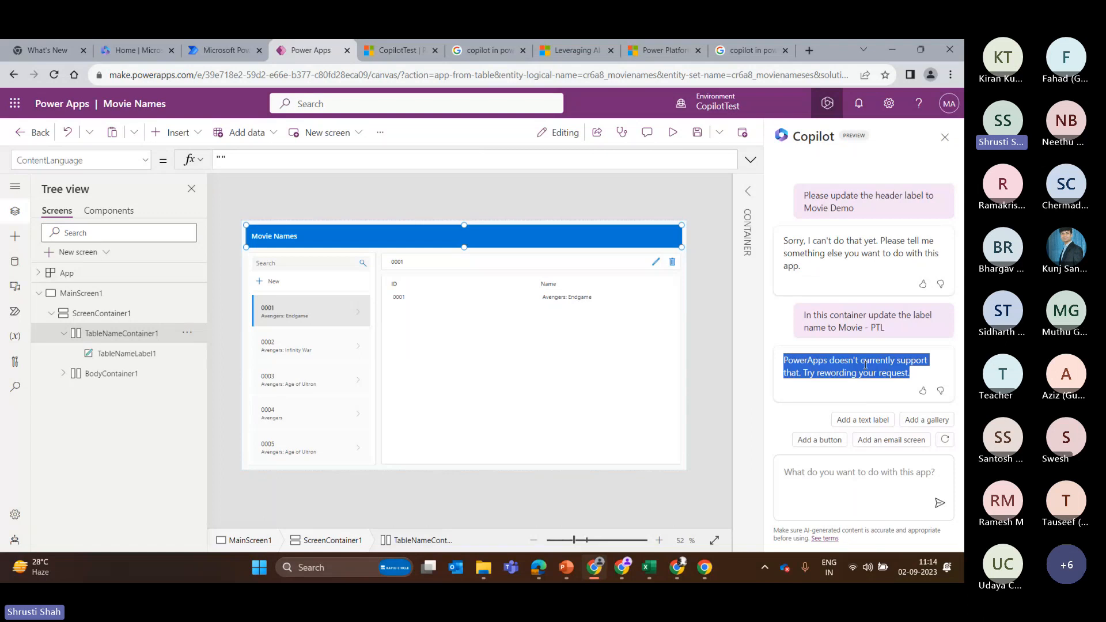
left_click(824, 441)
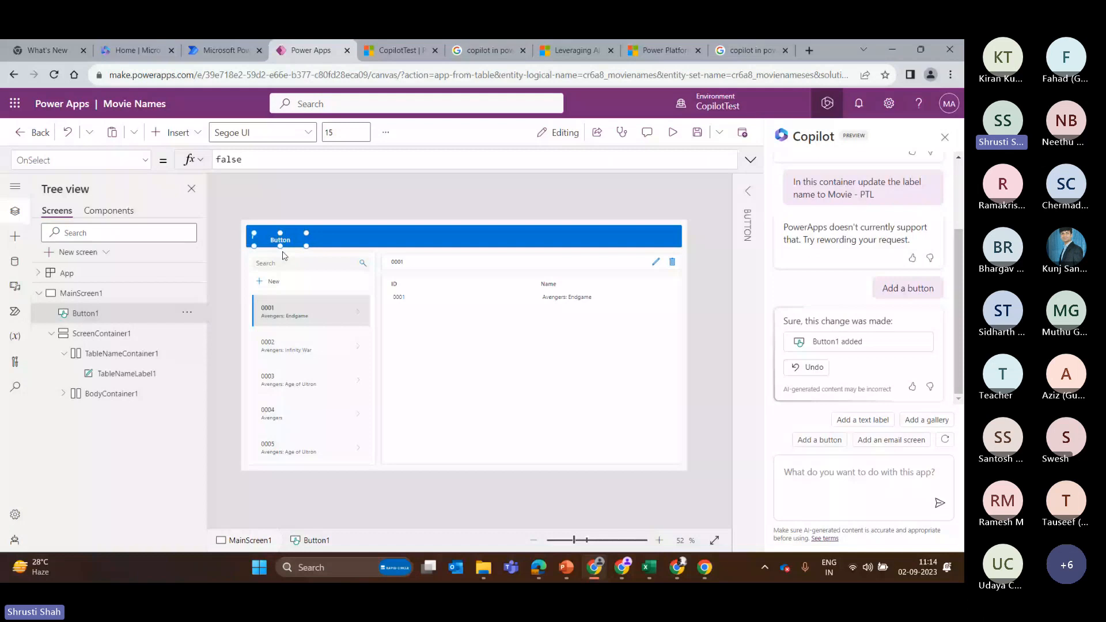
left_click_drag(289, 237, 329, 228)
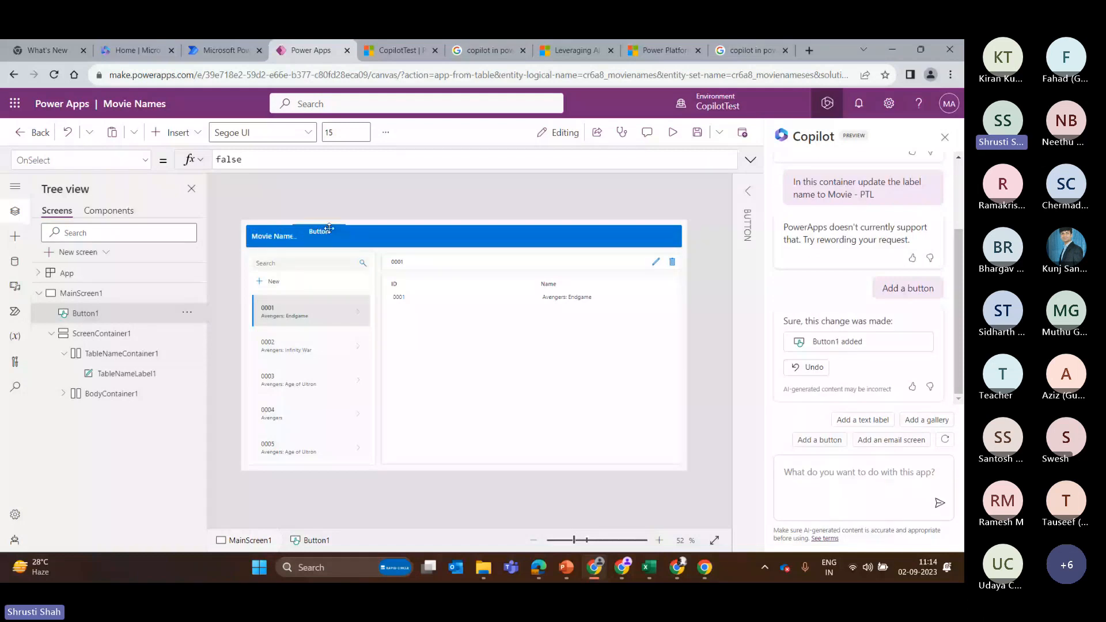
left_click_drag(329, 228, 610, 237)
Step: Ask Copilot "change the button color to black"
left_click(837, 473)
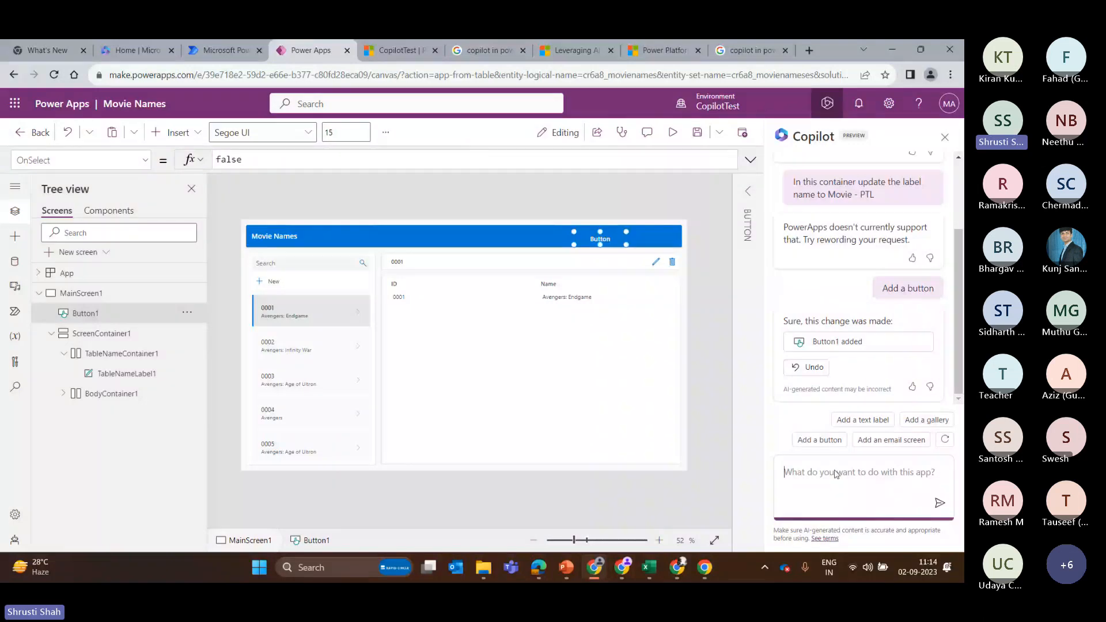
type("change t")
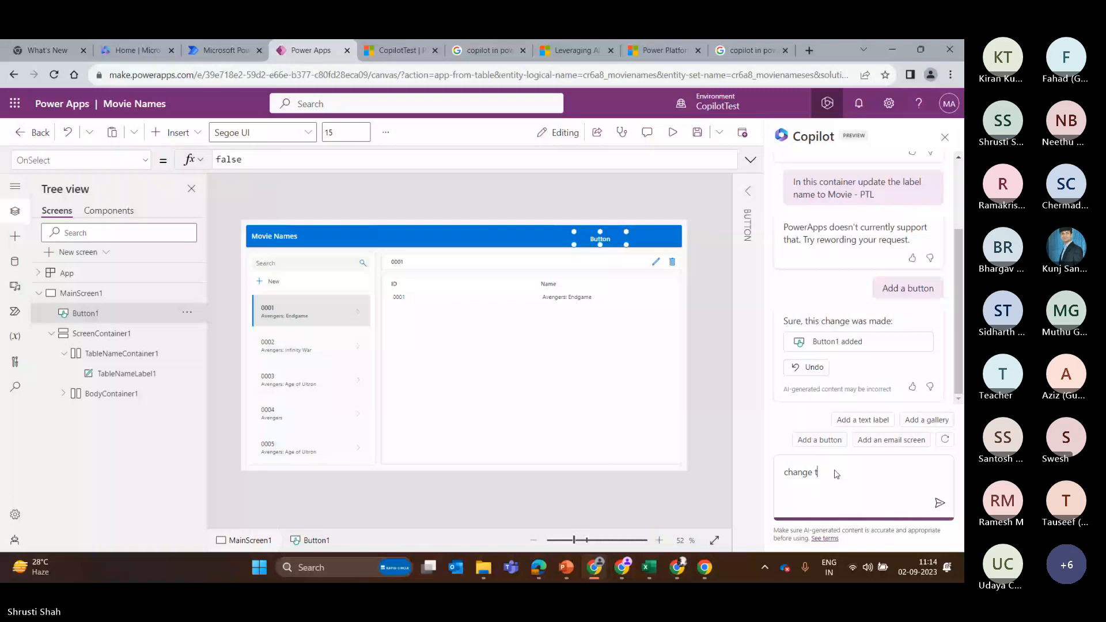
type("he button color to black")
key("Return")
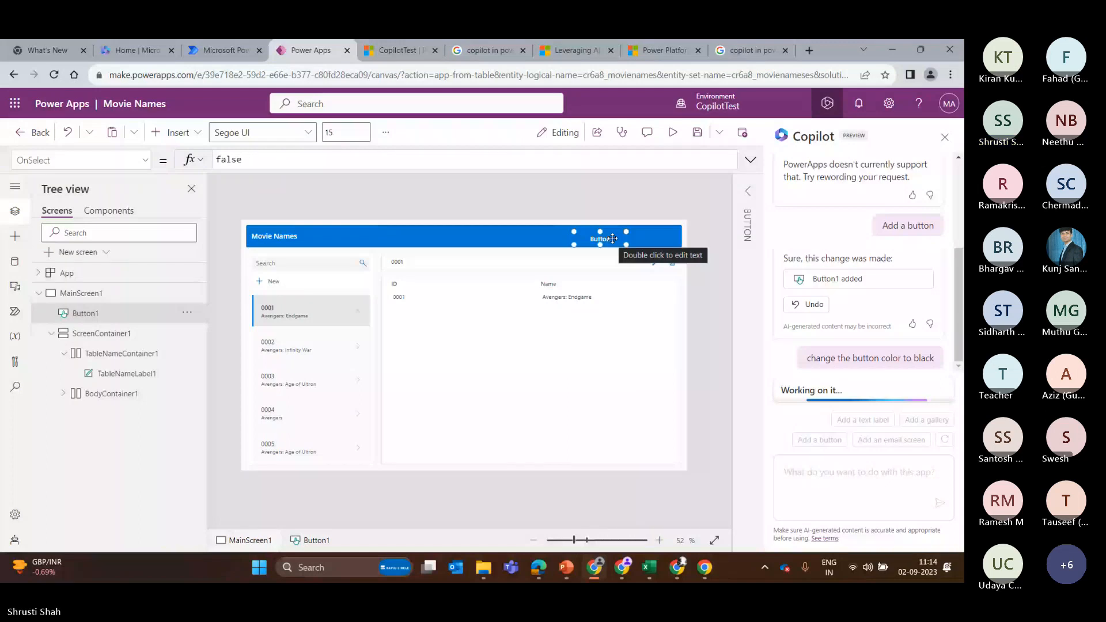
Step: Cancel the written feedback form and rate Copilot's button fill change as helpful
left_click(930, 387)
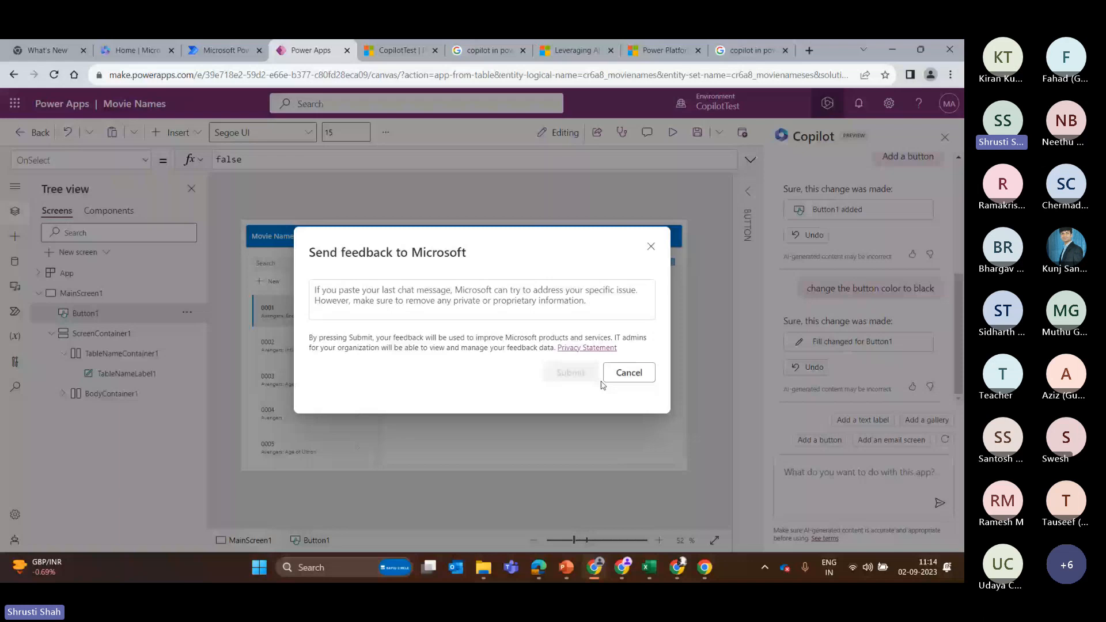
left_click(606, 378)
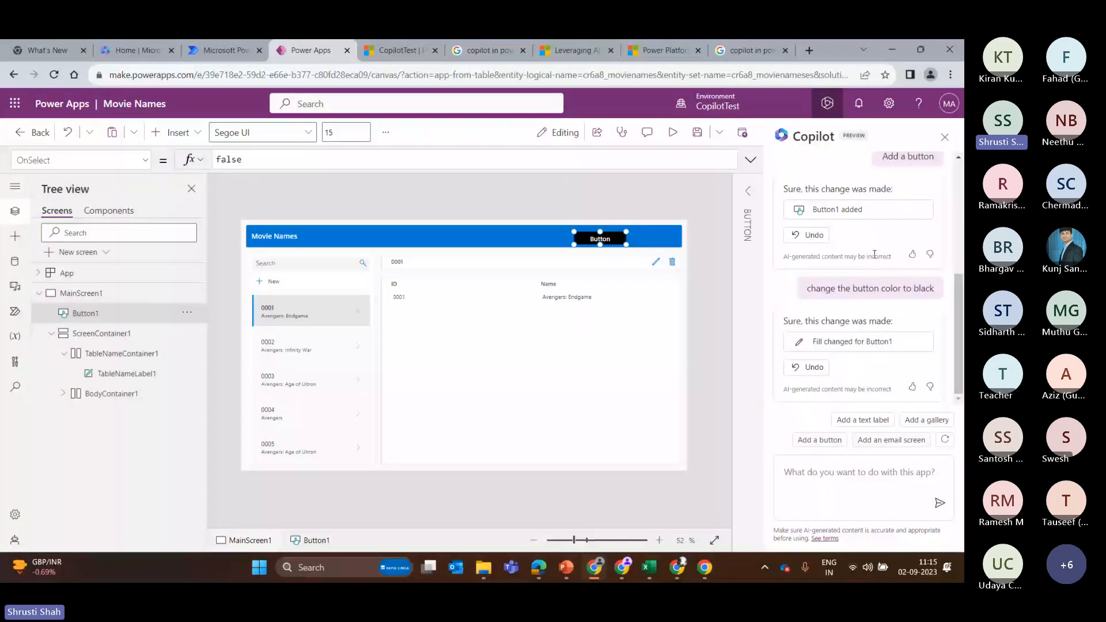
scroll(874, 254, "up", 2)
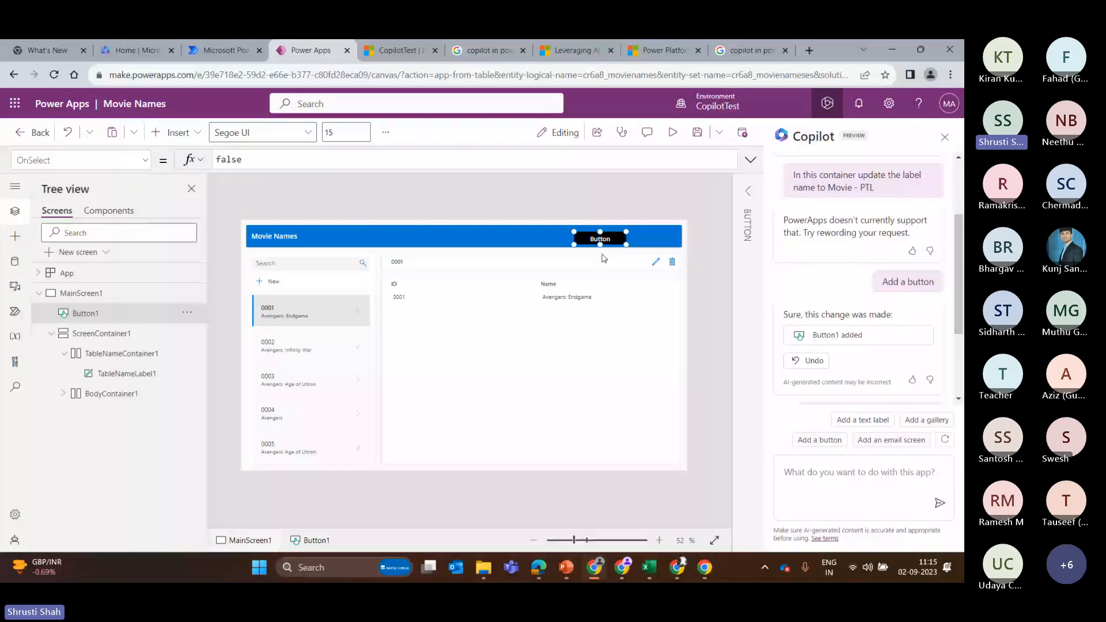
scroll(863, 301, "down", 2)
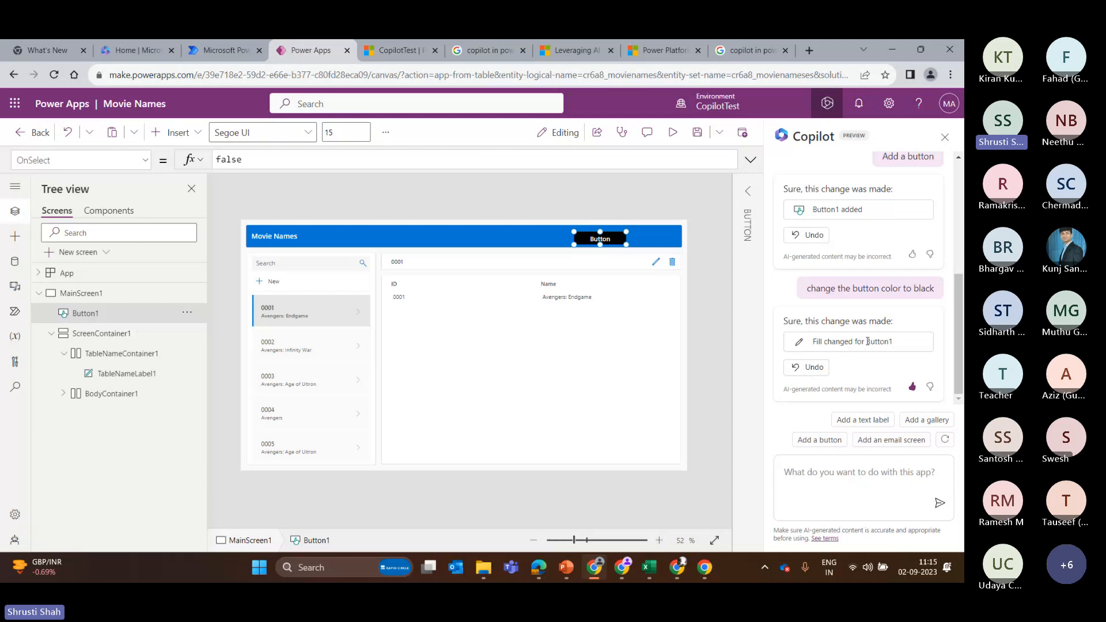
left_click(853, 493)
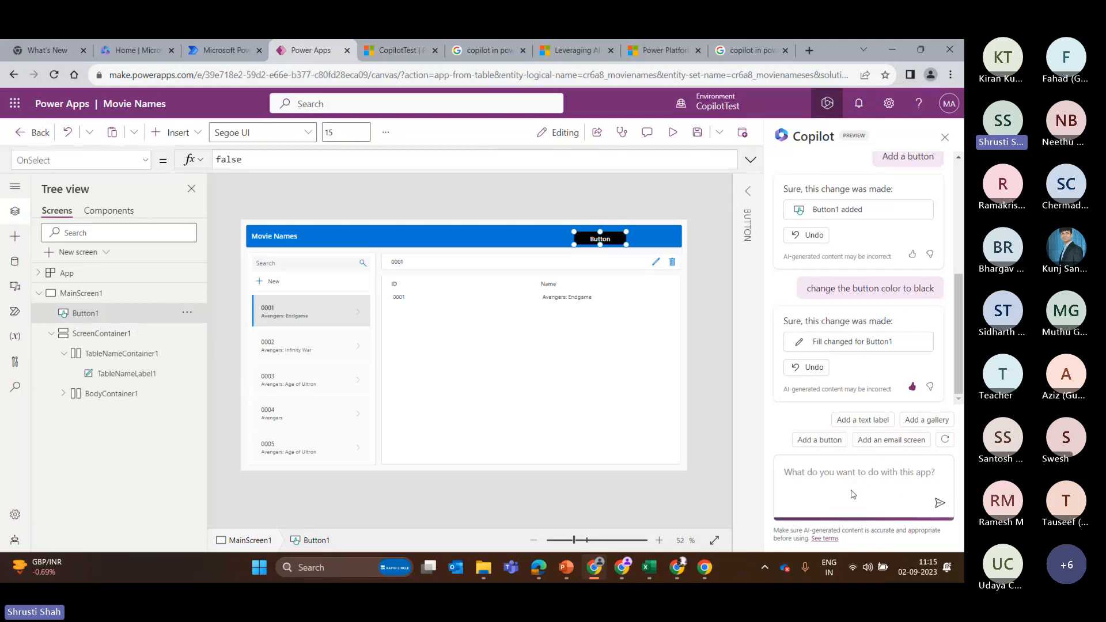
type("Add a fp")
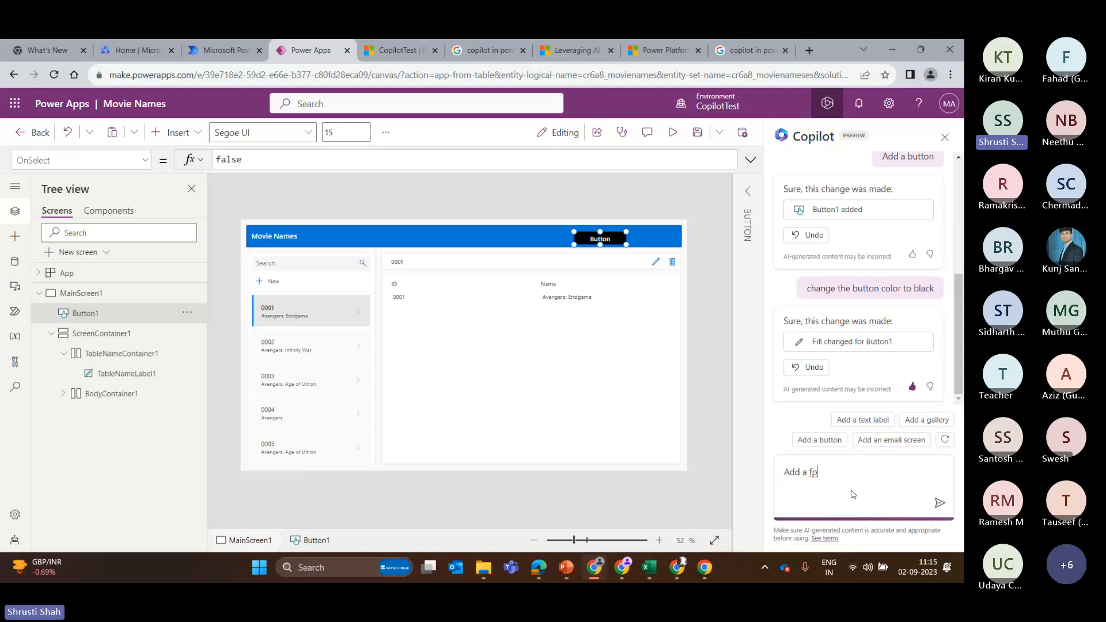
key("BackSpace")
type("ormu")
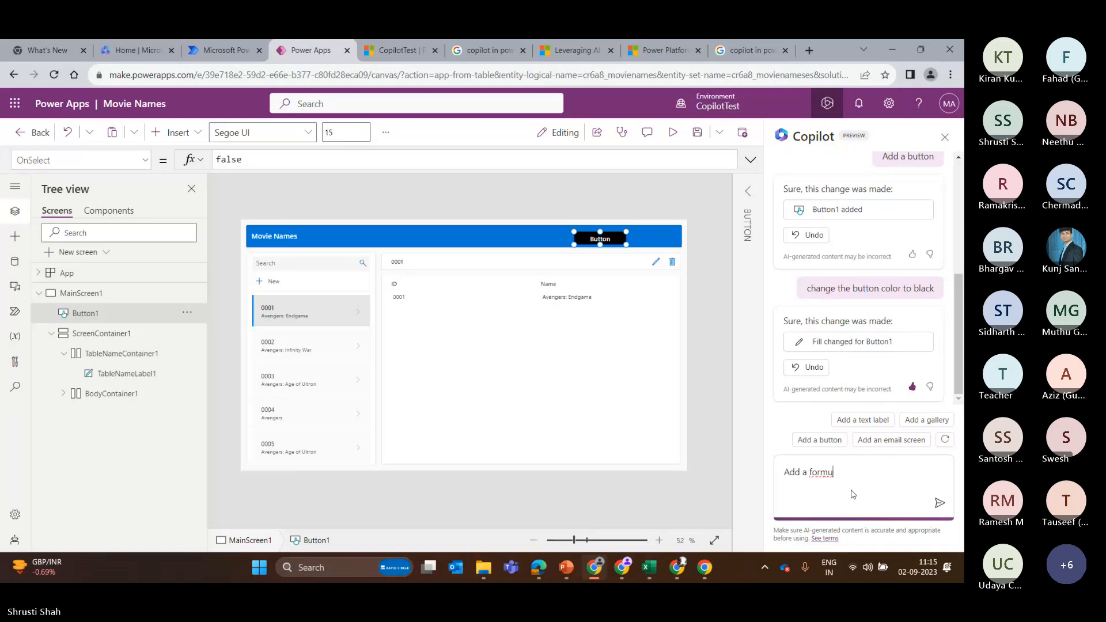
type("la to t")
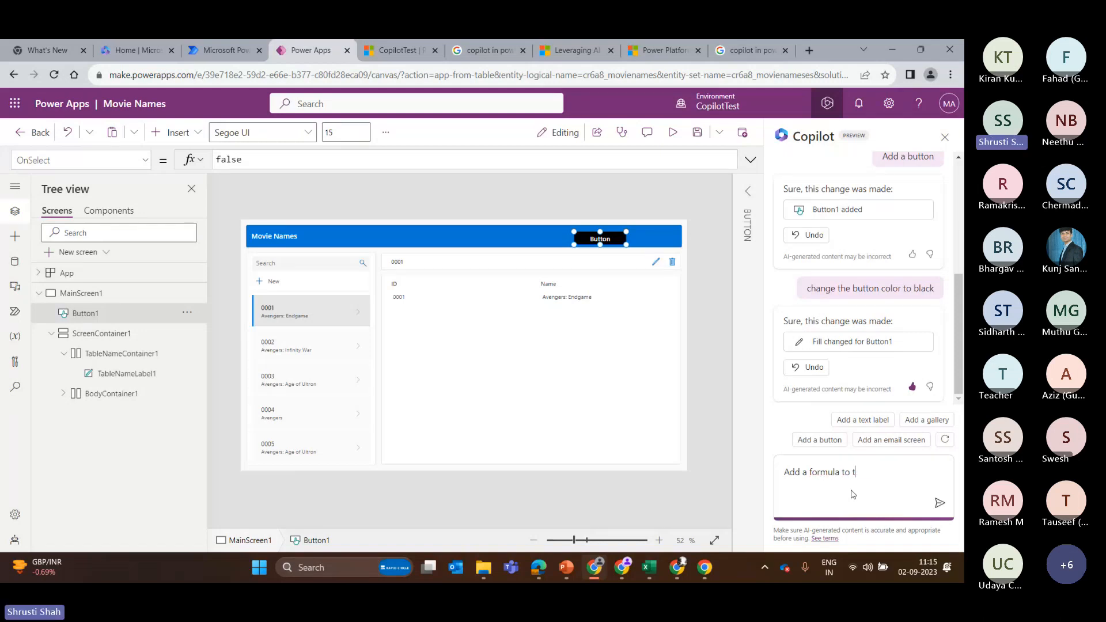
type("his button to nav")
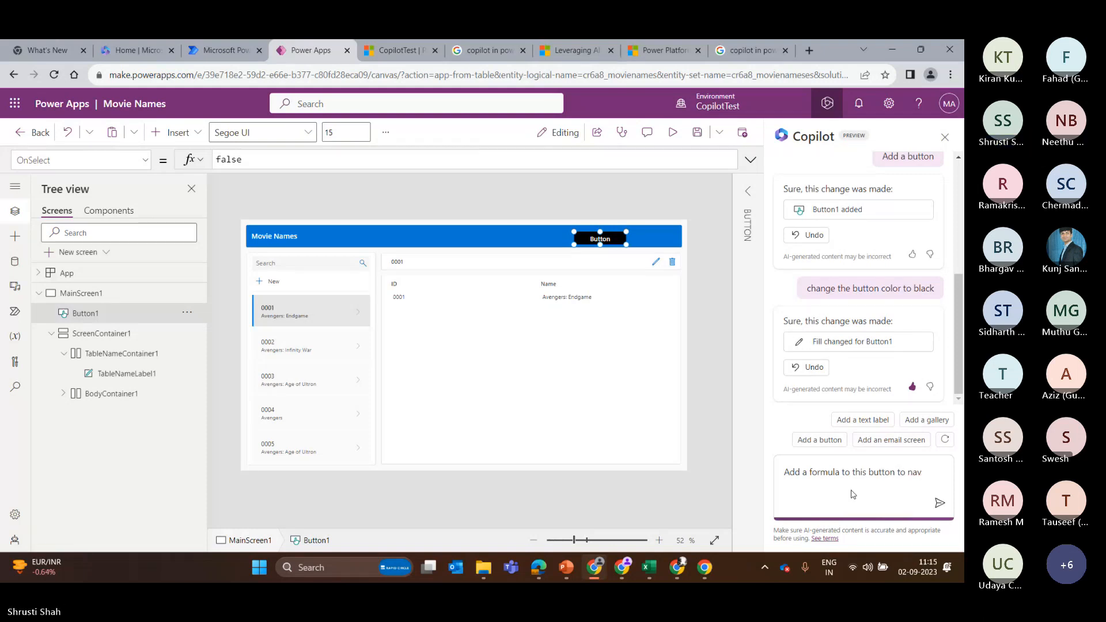
type("igate to")
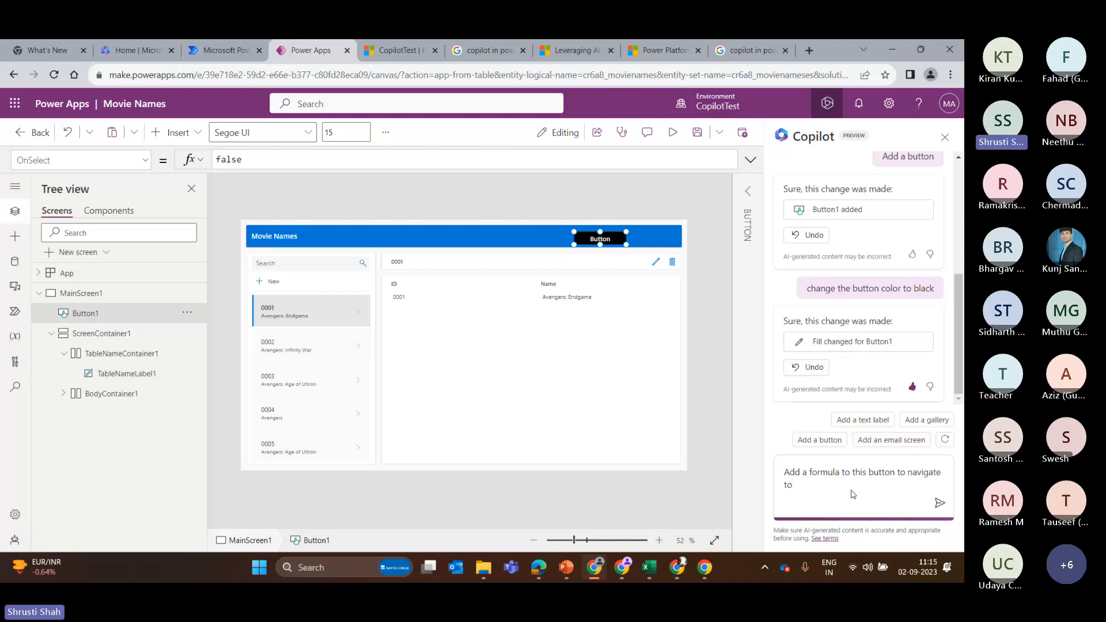
key("ctrl+a")
key("BackSpace")
Step: Ask Copilot "Add a new screen with header and footer"
type("Ad")
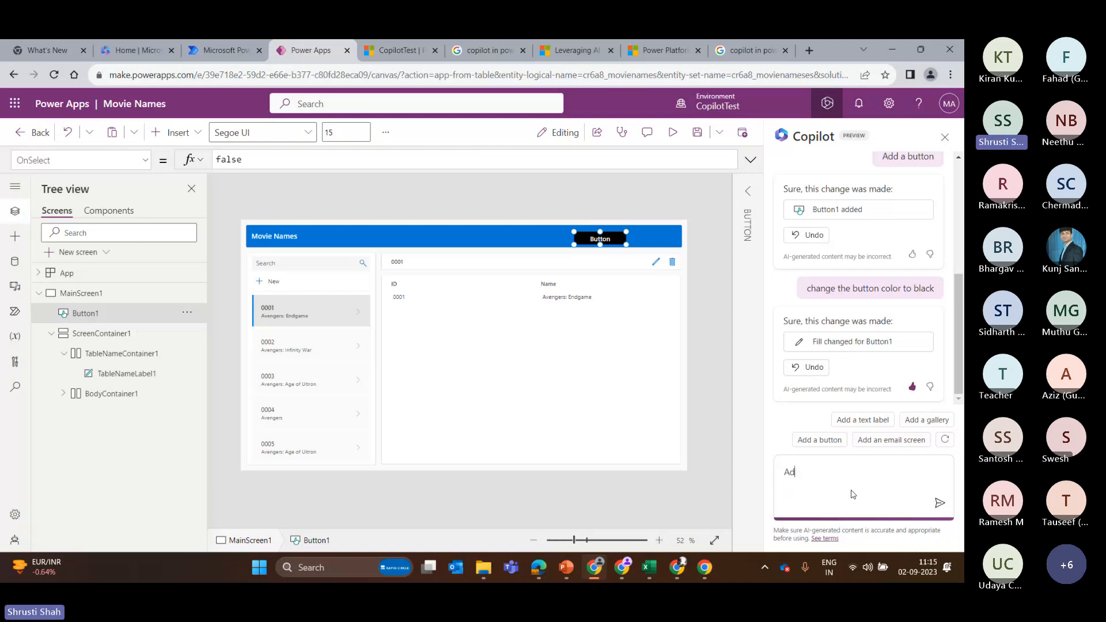
type("d a new screen with headert")
key("BackSpace")
type("a")
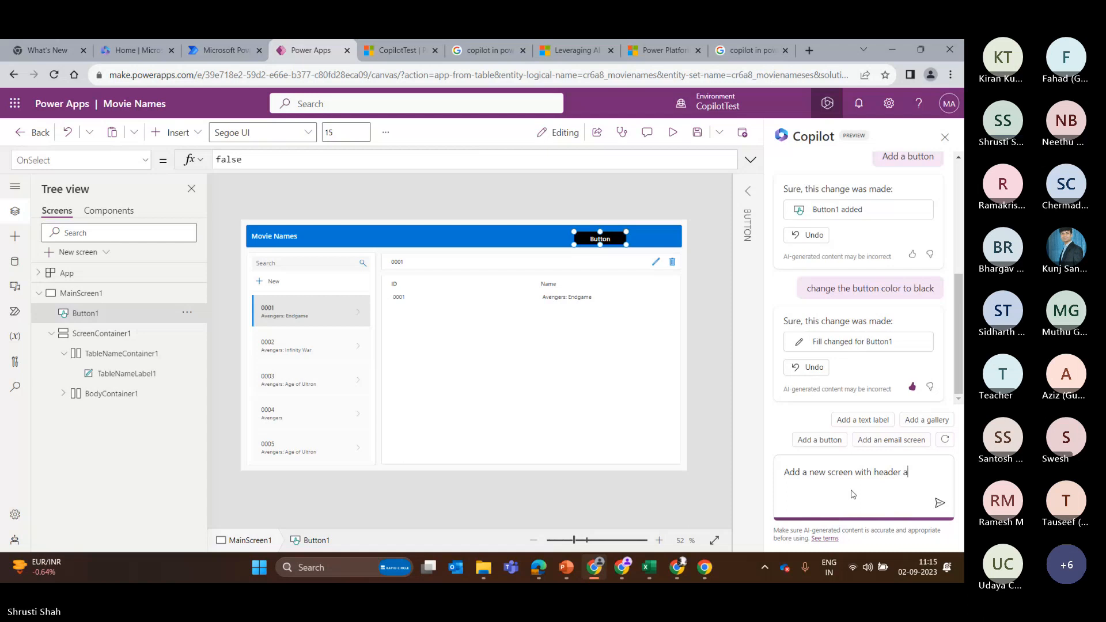
type("nd footet")
key("Return")
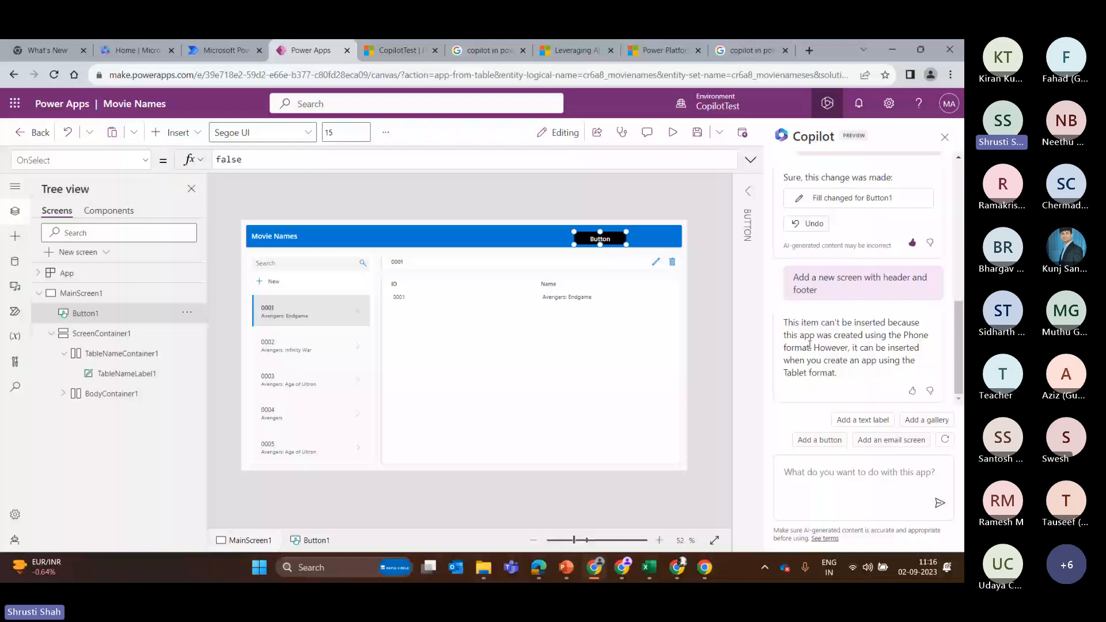
Step: Have Copilot add an email screen, then select its people gallery and view the whole screen layout
left_click(891, 440)
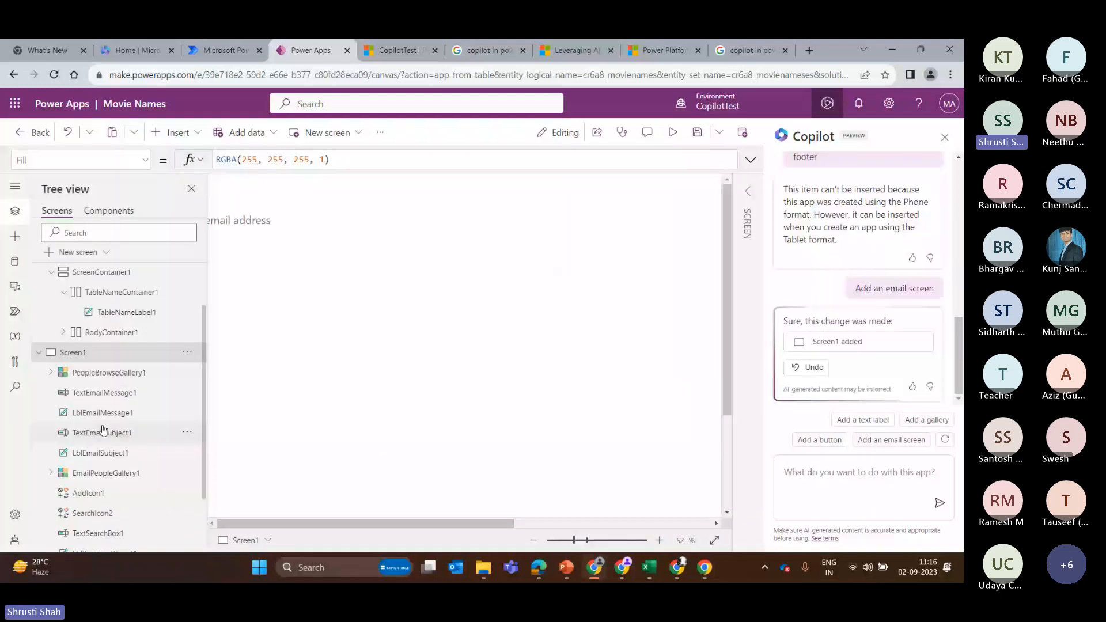
scroll(102, 429, "down", 2)
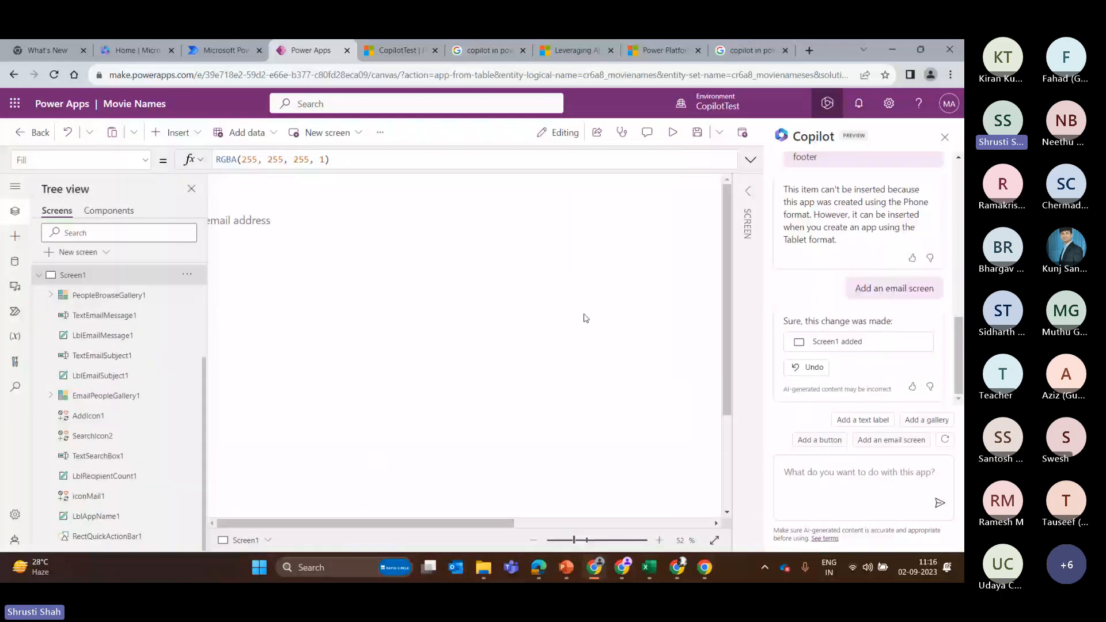
scroll(105, 393, "up", 2)
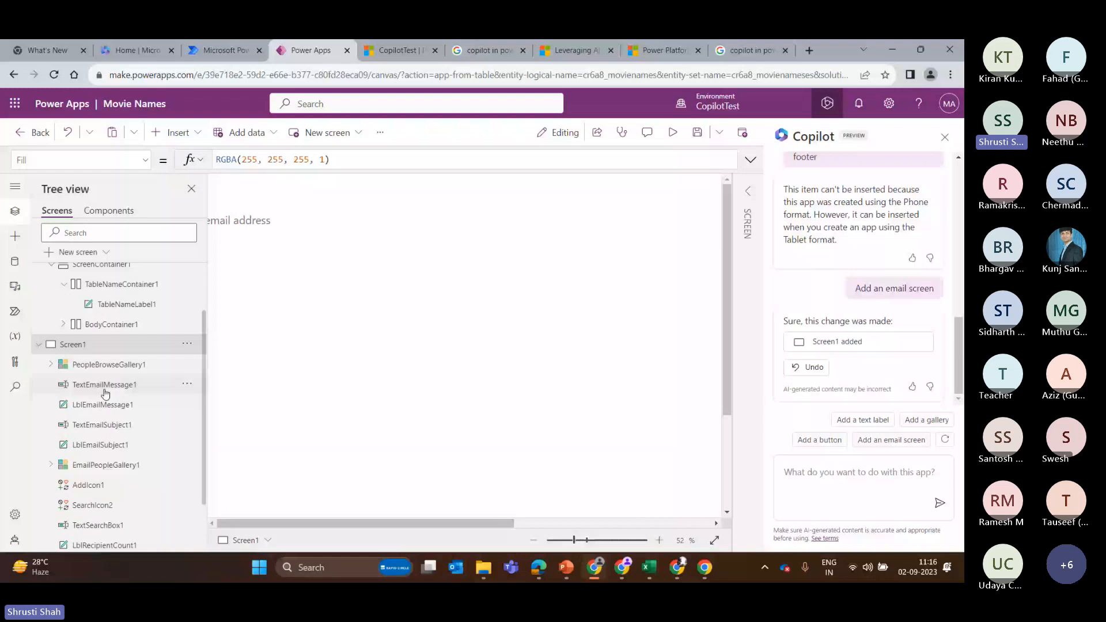
left_click(421, 461)
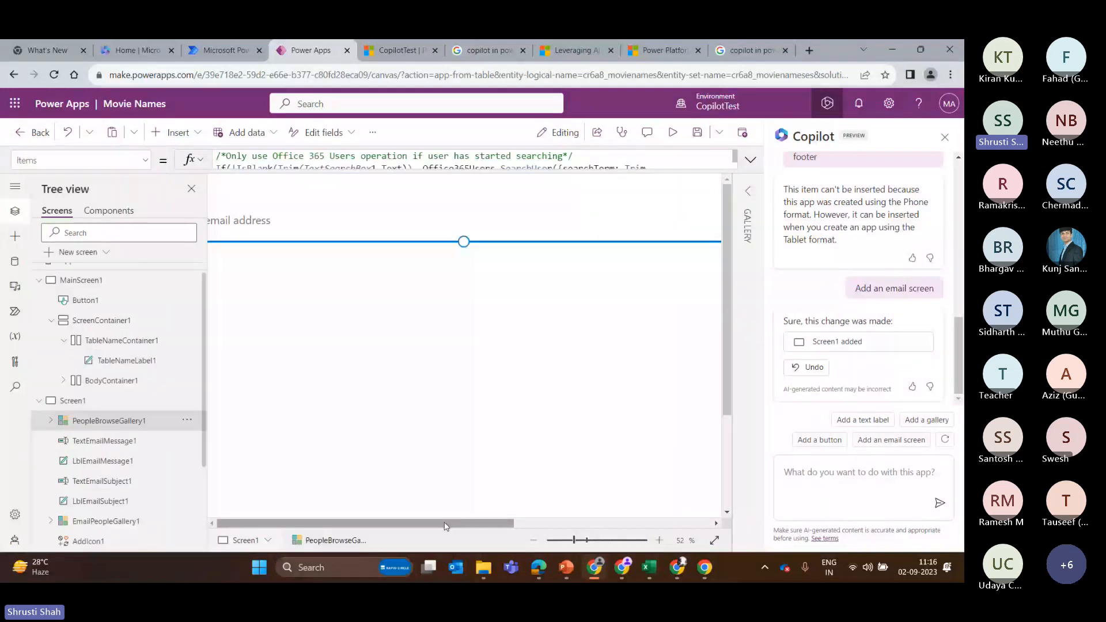
scroll(375, 235, "down", 2)
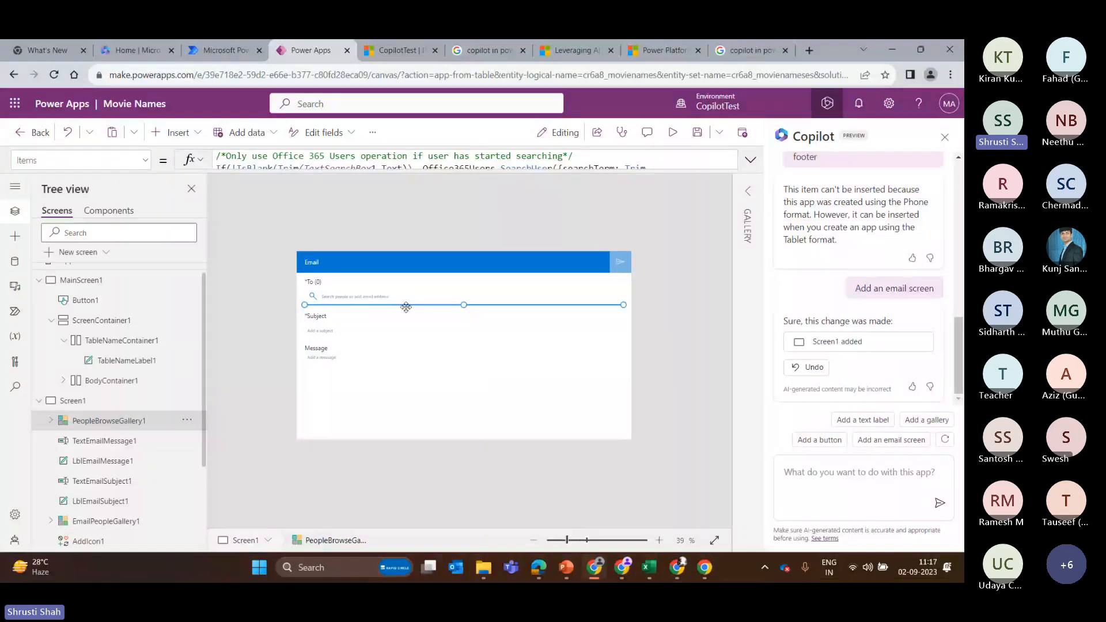
Step: Ask Copilot "Add a new screen"
left_click(849, 494)
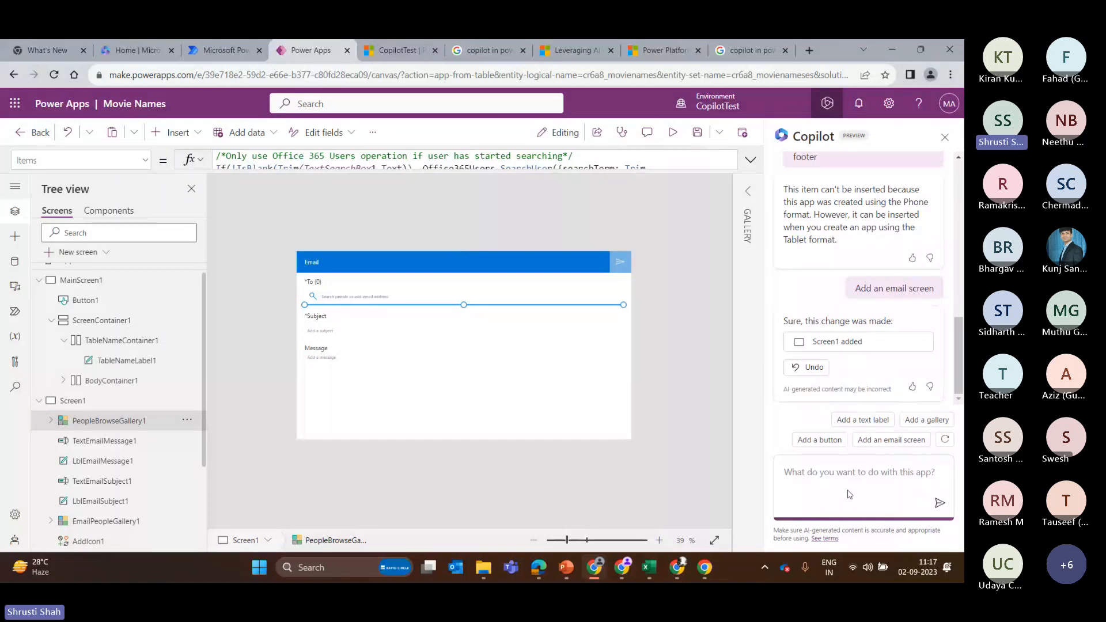
type("Add a n")
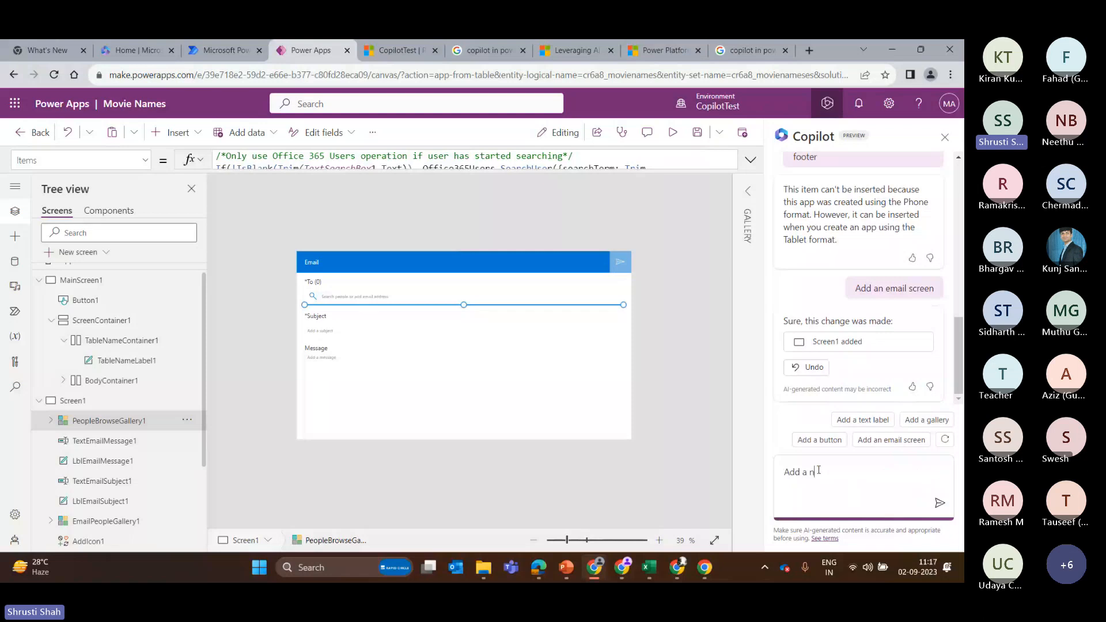
type("ew screen")
key("Return")
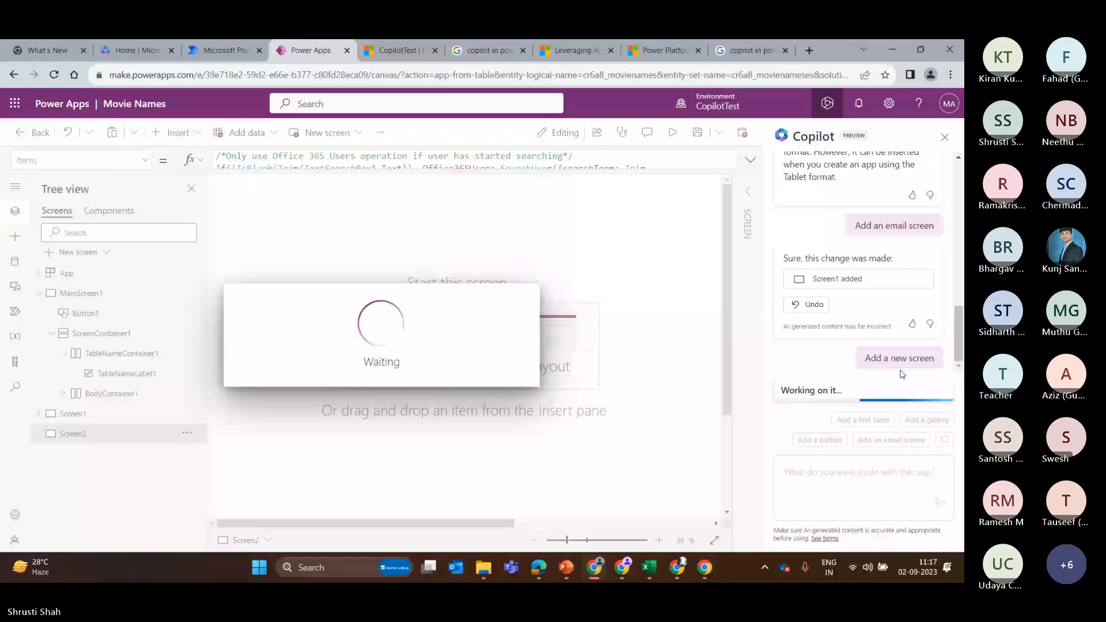
Step: Ask Copilot "Add header and footer to screen2"
left_click(815, 472)
type("Add gal")
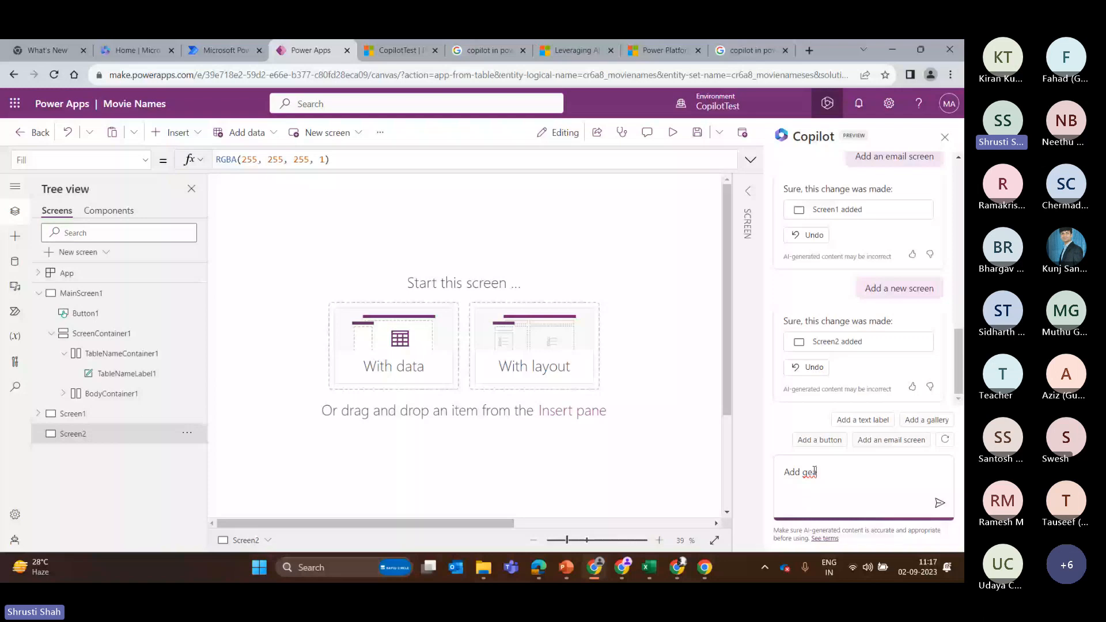
key("BackSpace")
key("BackSpace")
key("BackSpace")
type("header and fo")
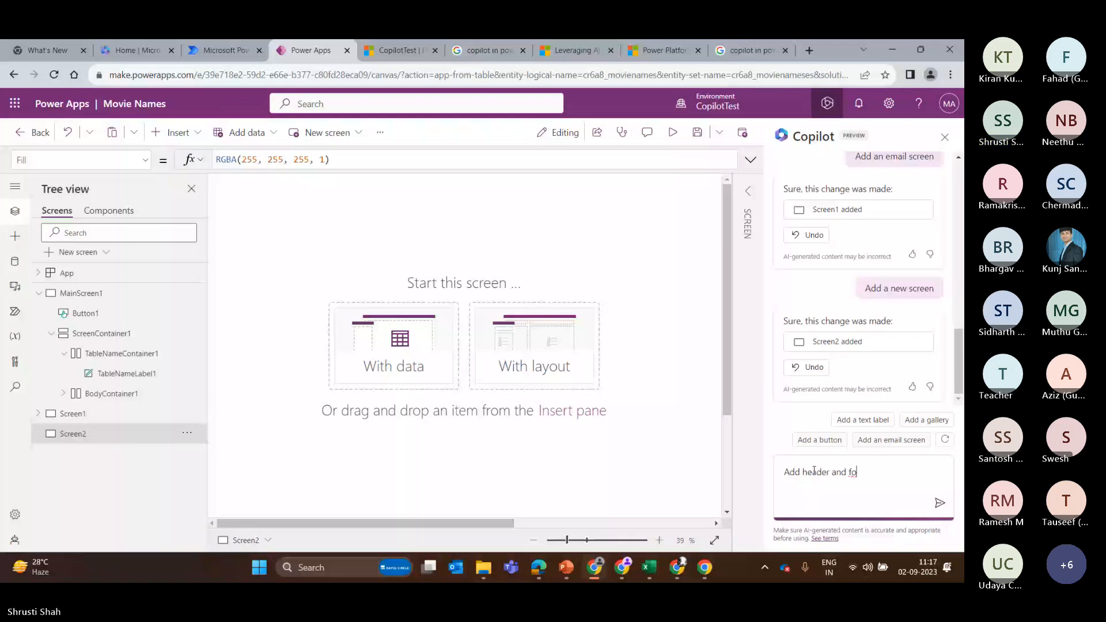
type("oter to screen2")
key("Return")
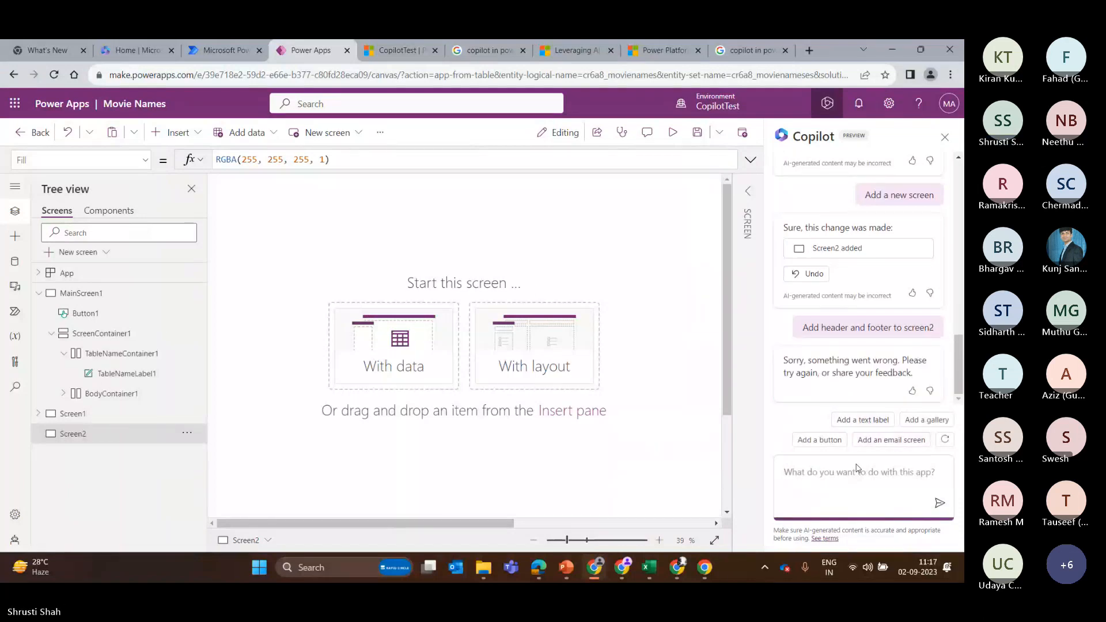
Step: Ask Copilot "add a label with text movie demo" for the new blank screen
type("a")
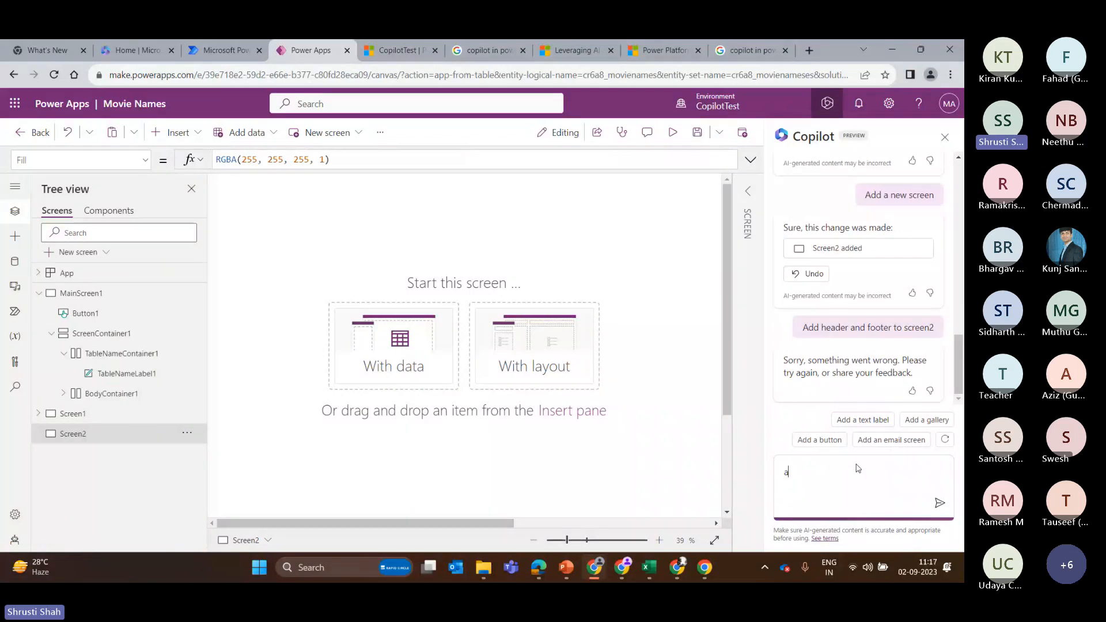
type("dd a label with name")
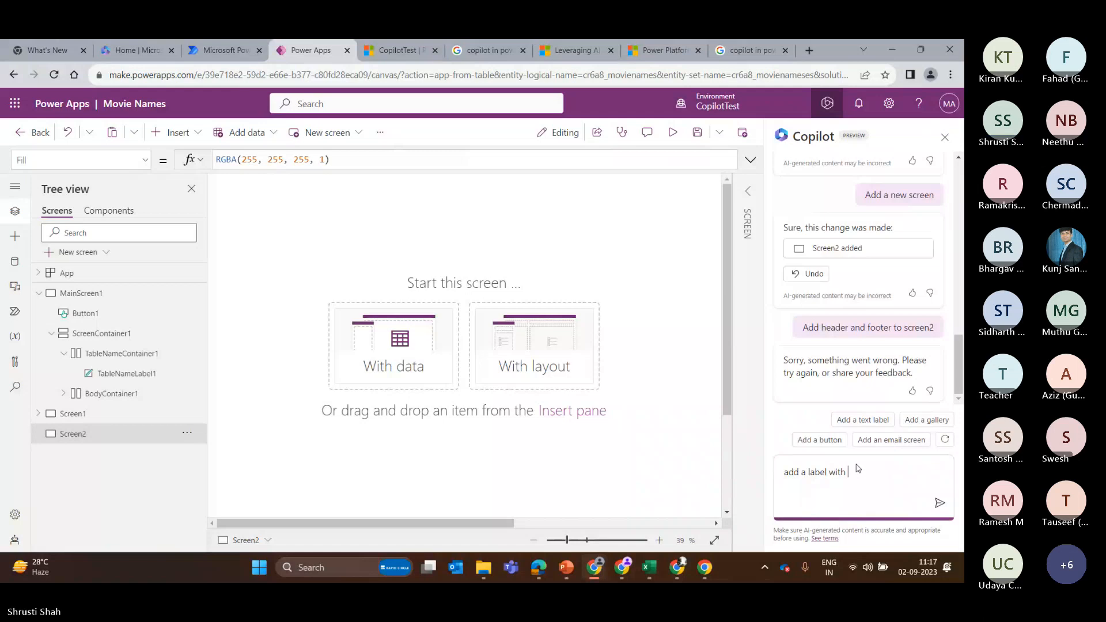
key("BackSpace")
key("BackSpace")
key("BackSpace")
key("BackSpace")
key("BackSpace")
type("text -")
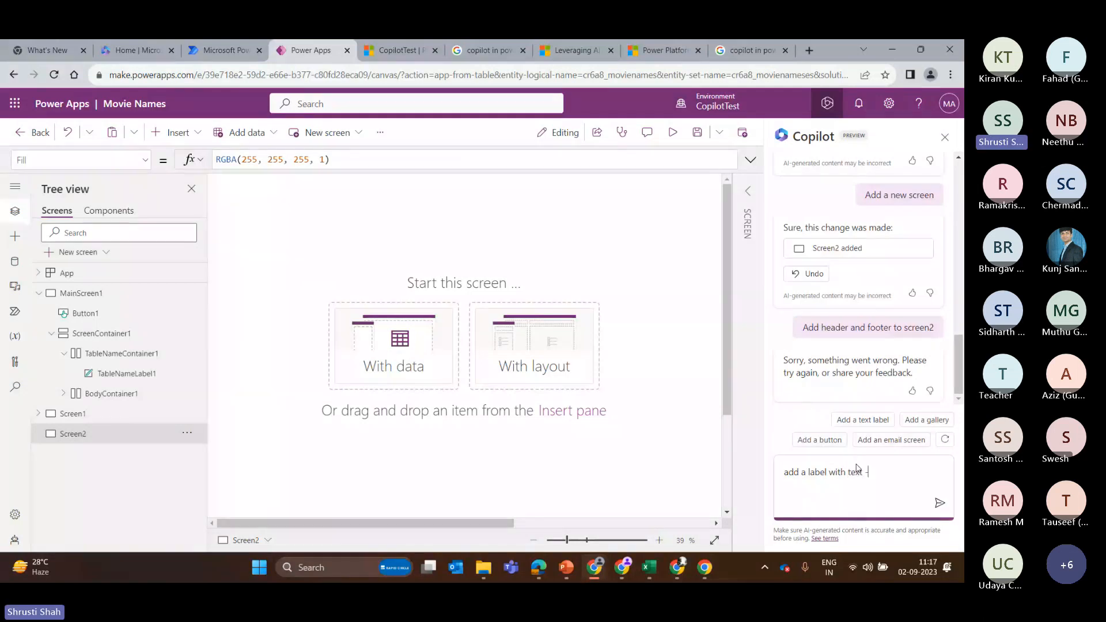
key("BackSpace")
type("movie demo")
key("Return")
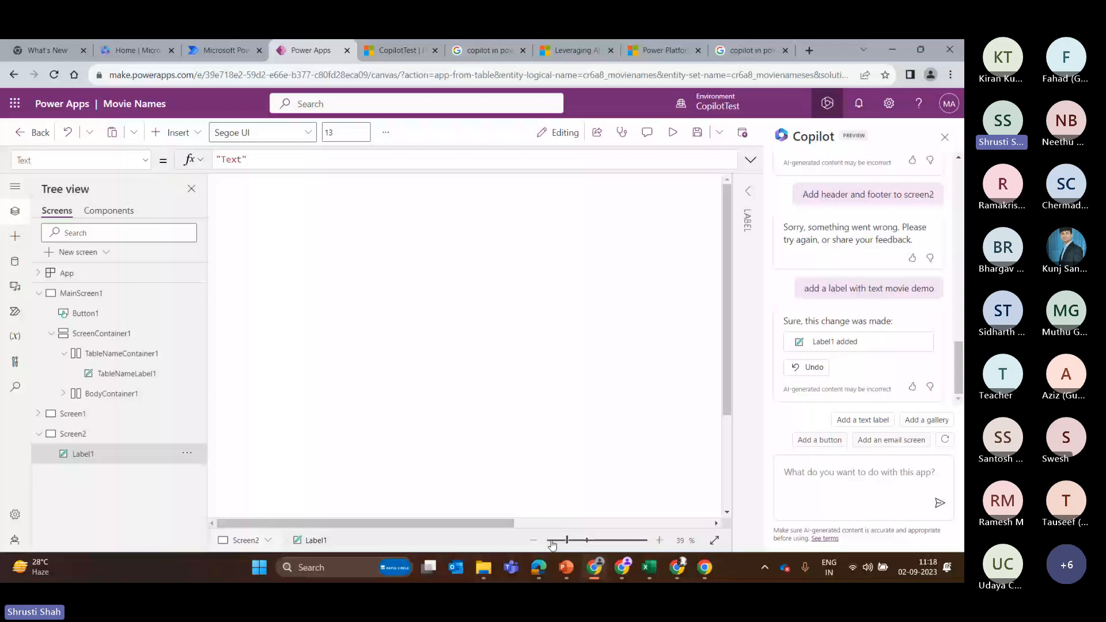
Step: Ask Copilot "Change the text size to" for the new label, and repeat the request as "Change the text size to 36"
left_click_drag(553, 545, 561, 541)
left_click(804, 481)
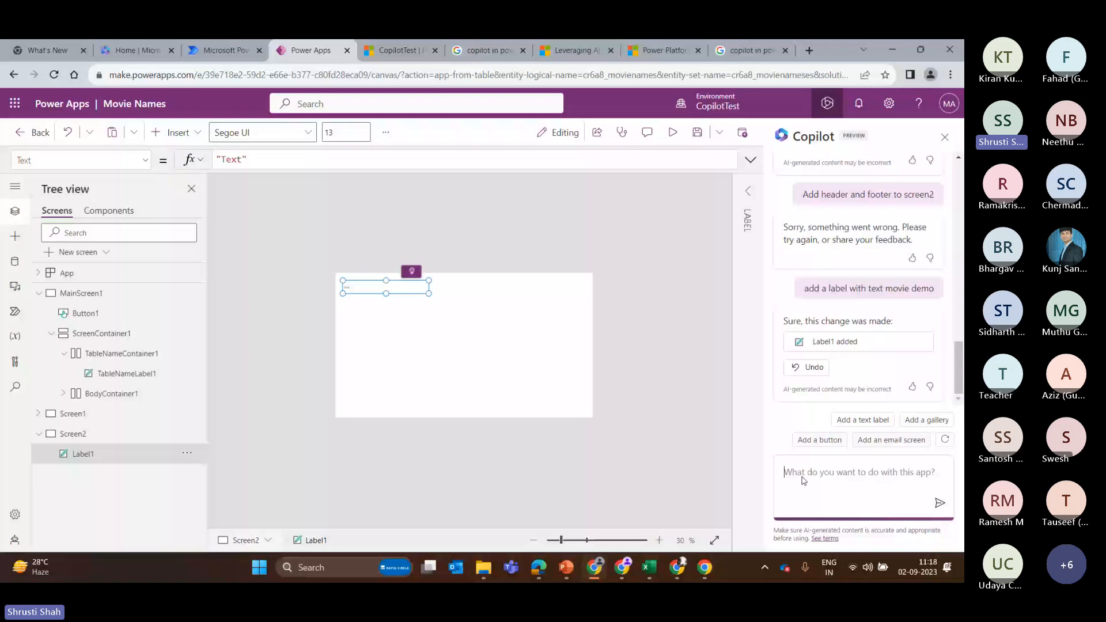
type("Change the text size to")
key("Return")
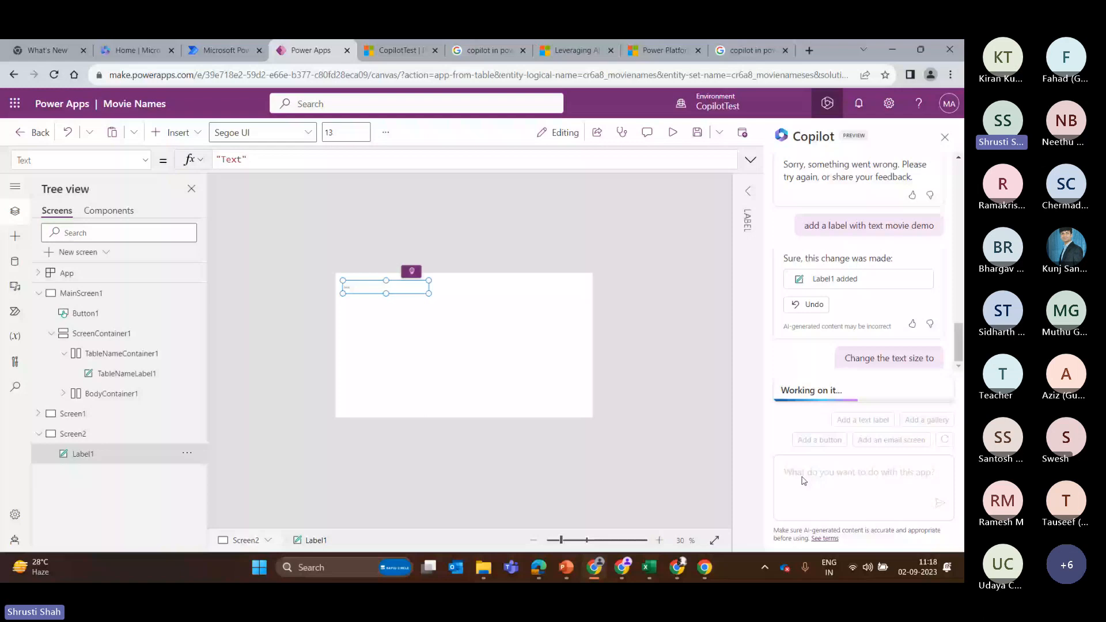
double_click(873, 326)
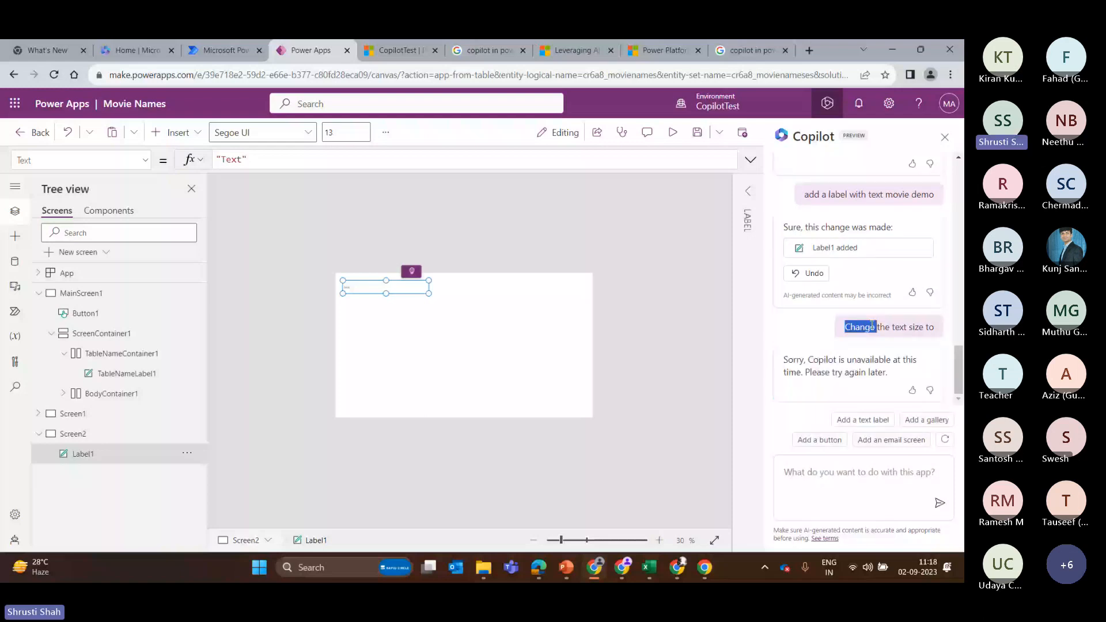
left_click_drag(873, 326, 868, 341)
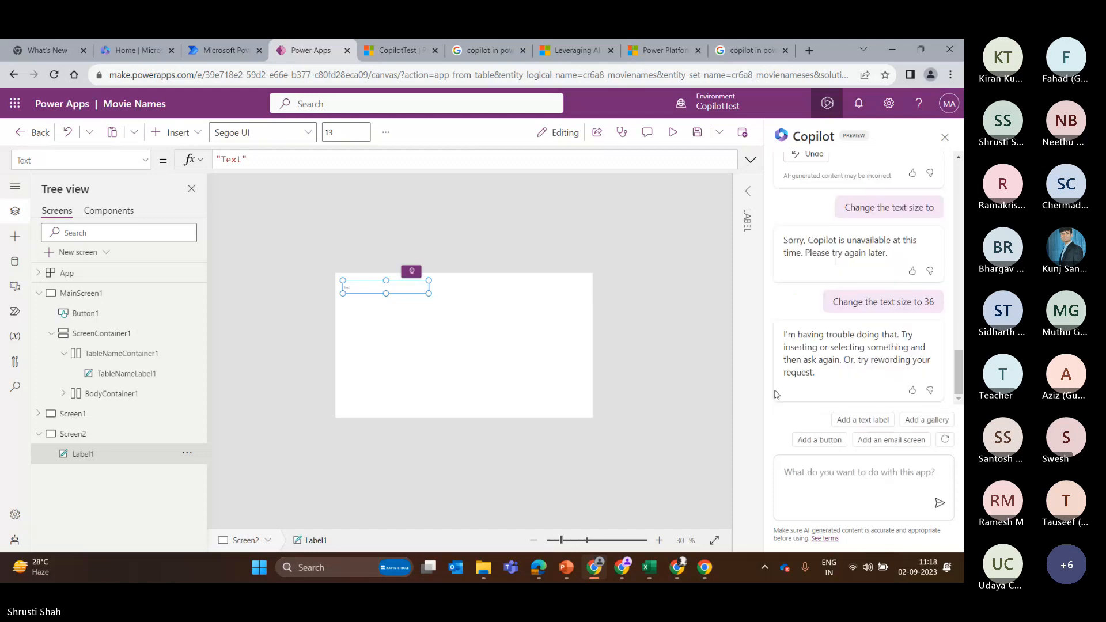
Step: Ask Copilot "Change the text color for label1 to blue"
left_click(858, 480)
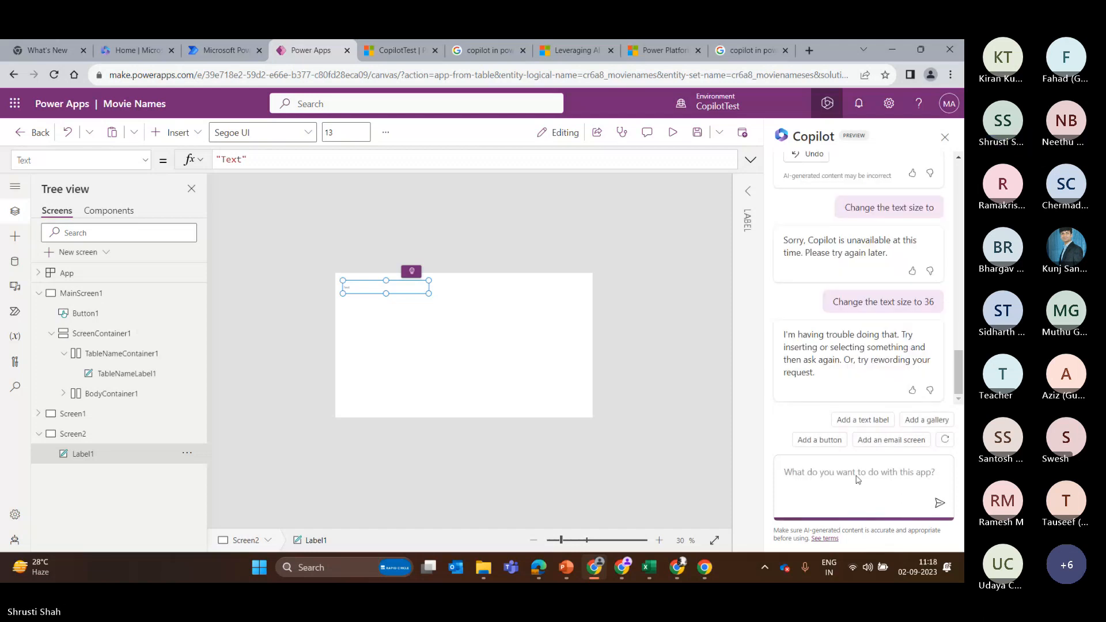
type("Change ")
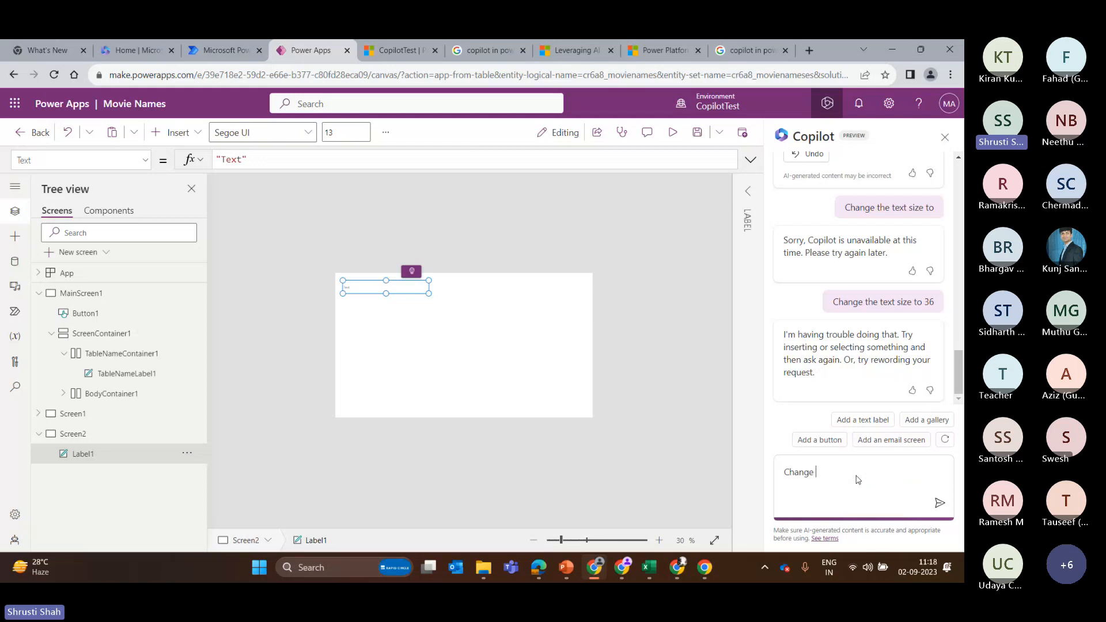
type("the label colo")
key("BackSpace")
key("BackSpace")
key("BackSpace")
key("BackSpace")
key("BackSpace")
key("BackSpace")
key("BackSpace")
key("BackSpace")
type("be")
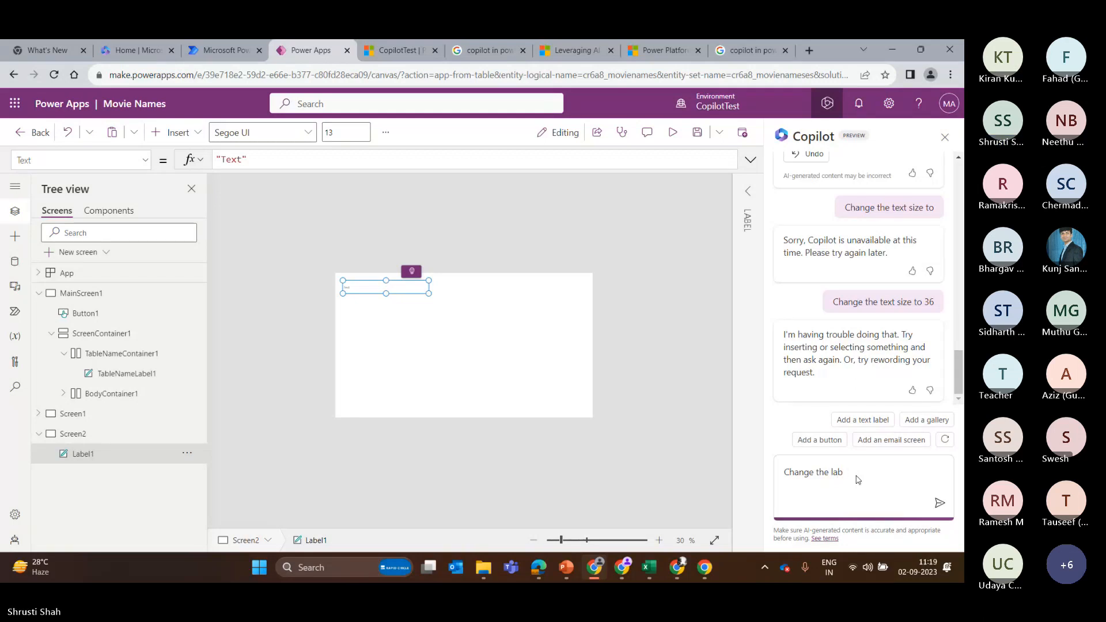
key("BackSpace")
type("te")
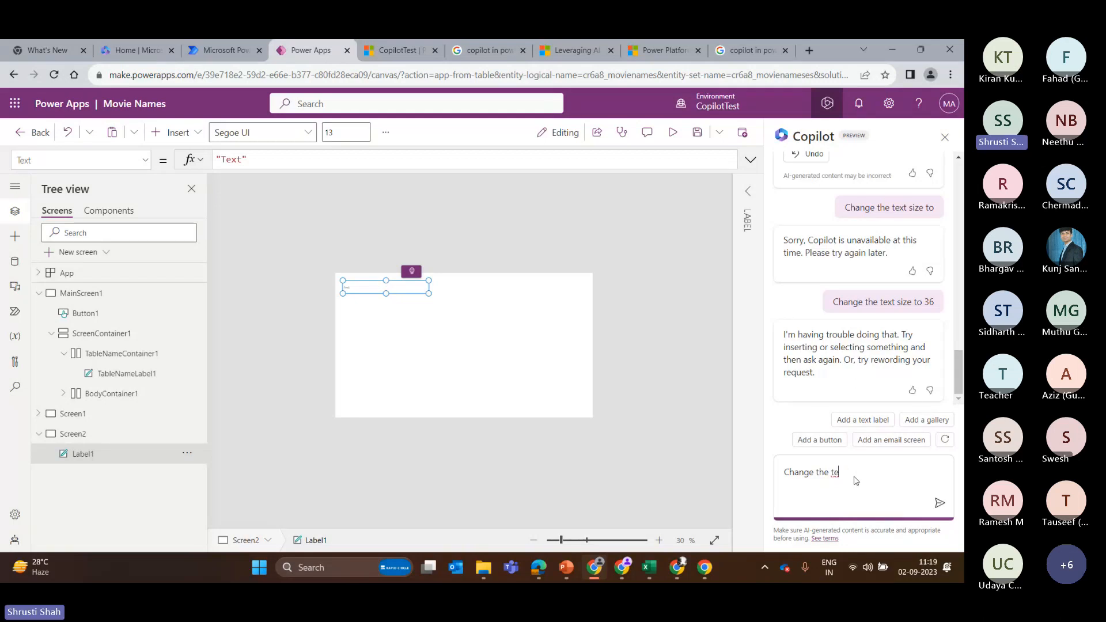
type("xt color for lgabe")
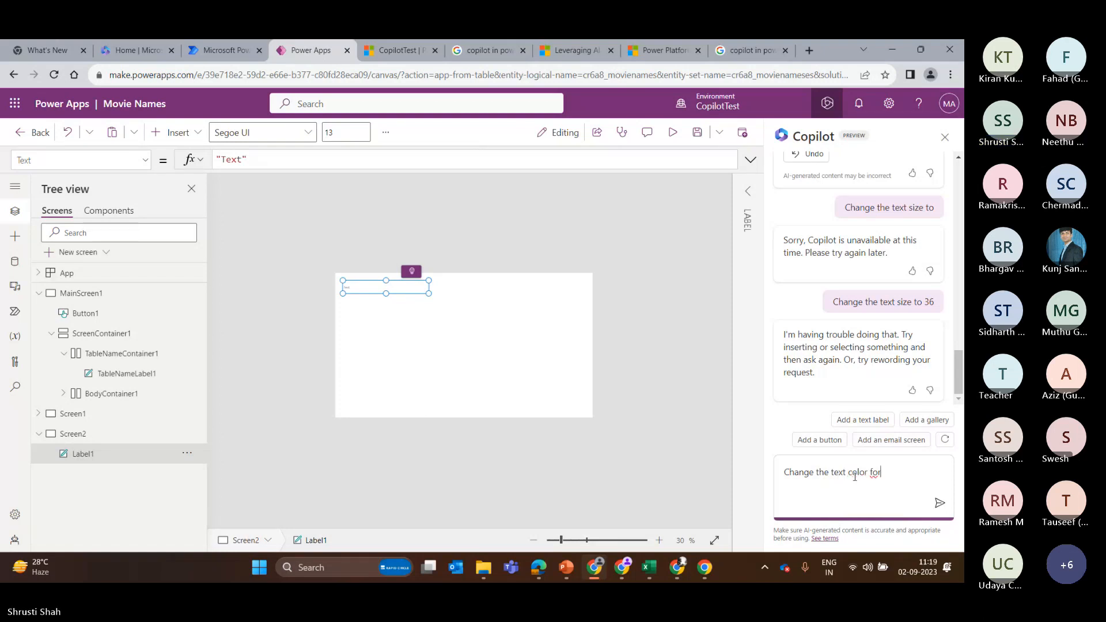
key("BackSpace")
key("BackSpace")
key("BackSpace")
key("BackSpace")
type("abel1 to ")
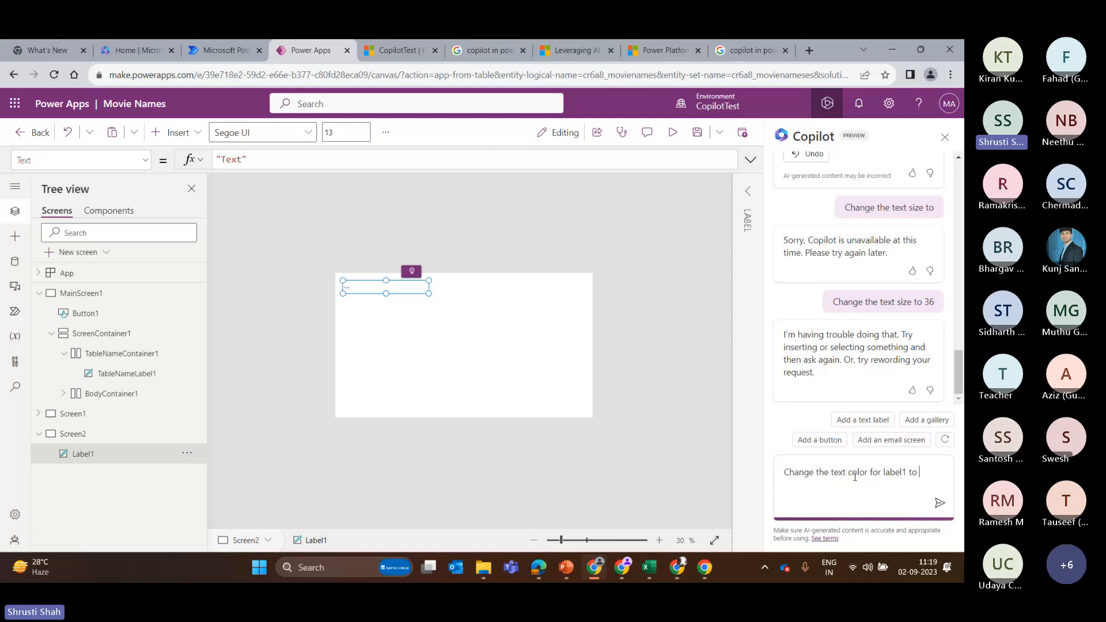
type("blue")
key("Return")
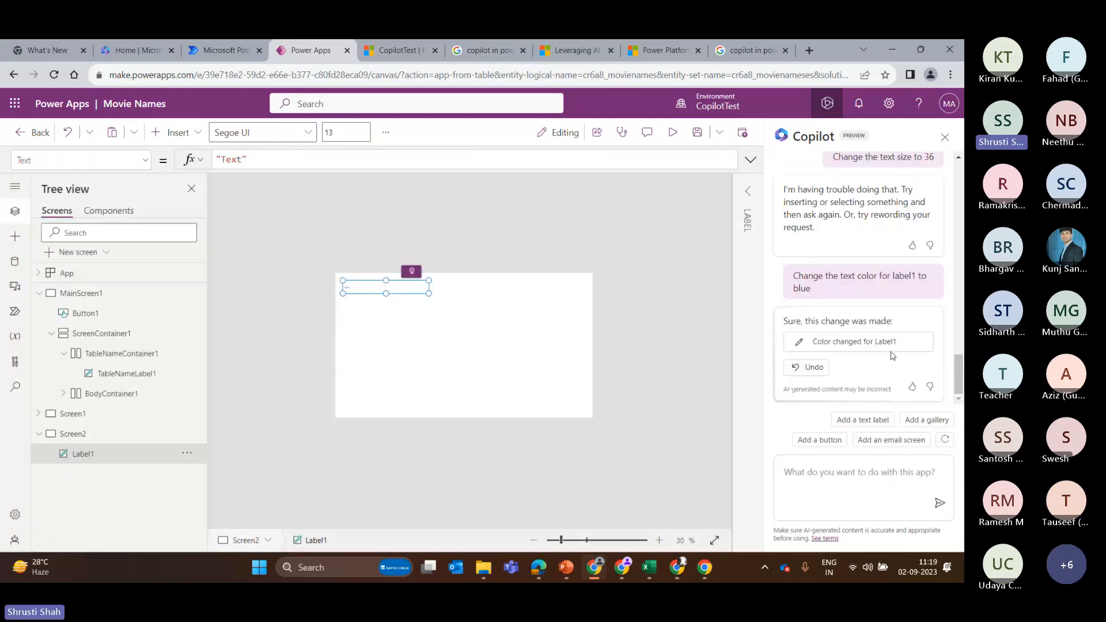
Step: Reuse the previous colour request to ask Copilot "Change the text size for label1 to 36"
triple_click(897, 300)
key("ctrl+c")
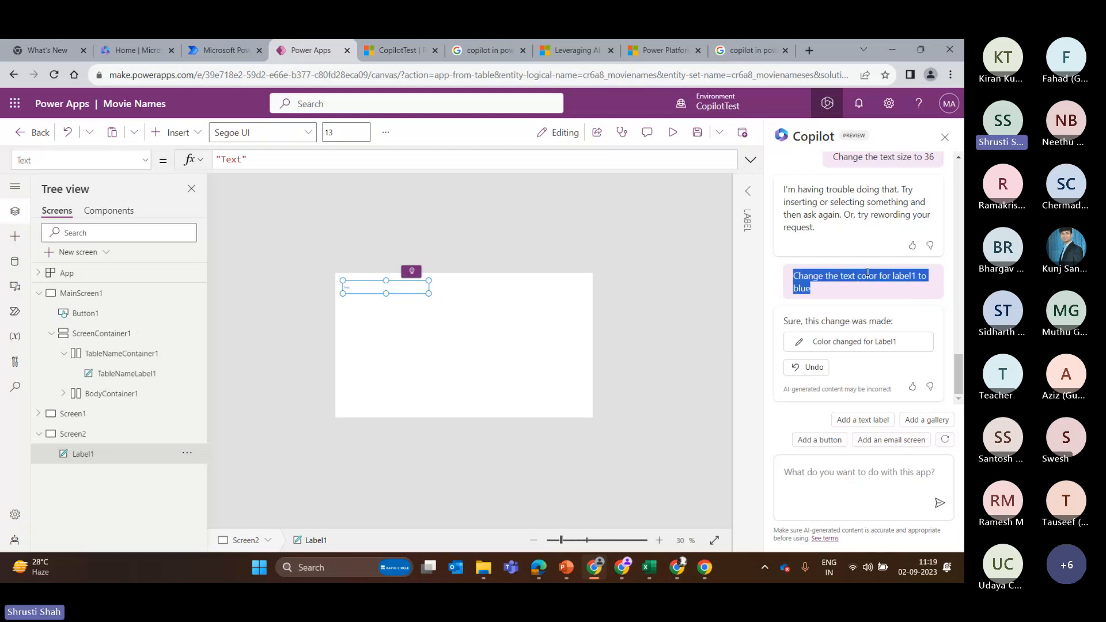
left_click(854, 477)
key("ctrl+v")
double_click(929, 472)
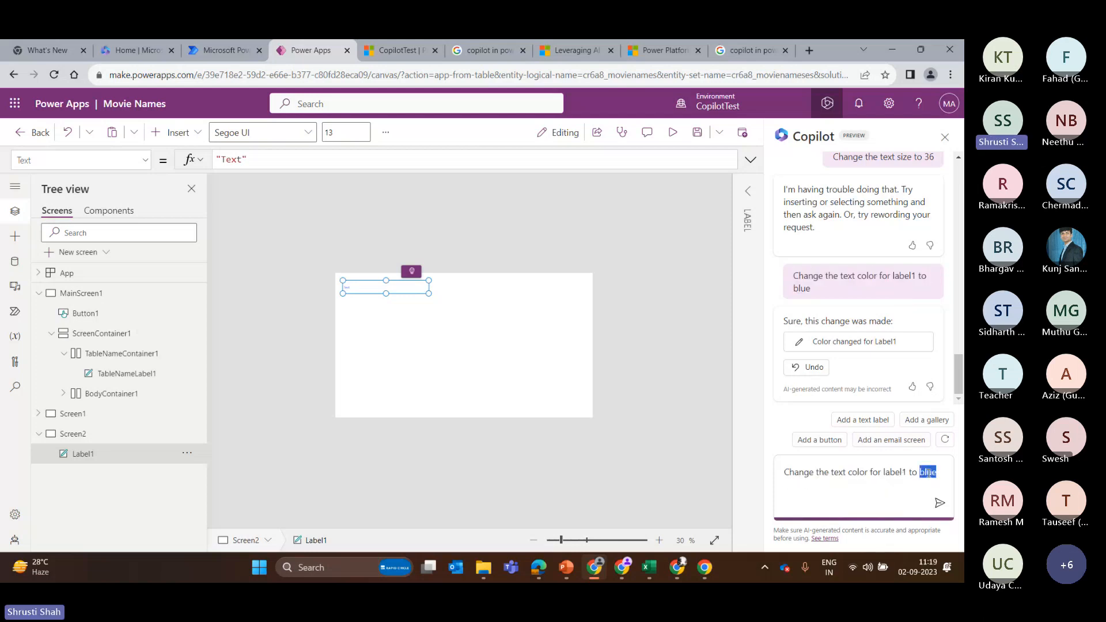
double_click(852, 471)
key("BackSpace")
type("size")
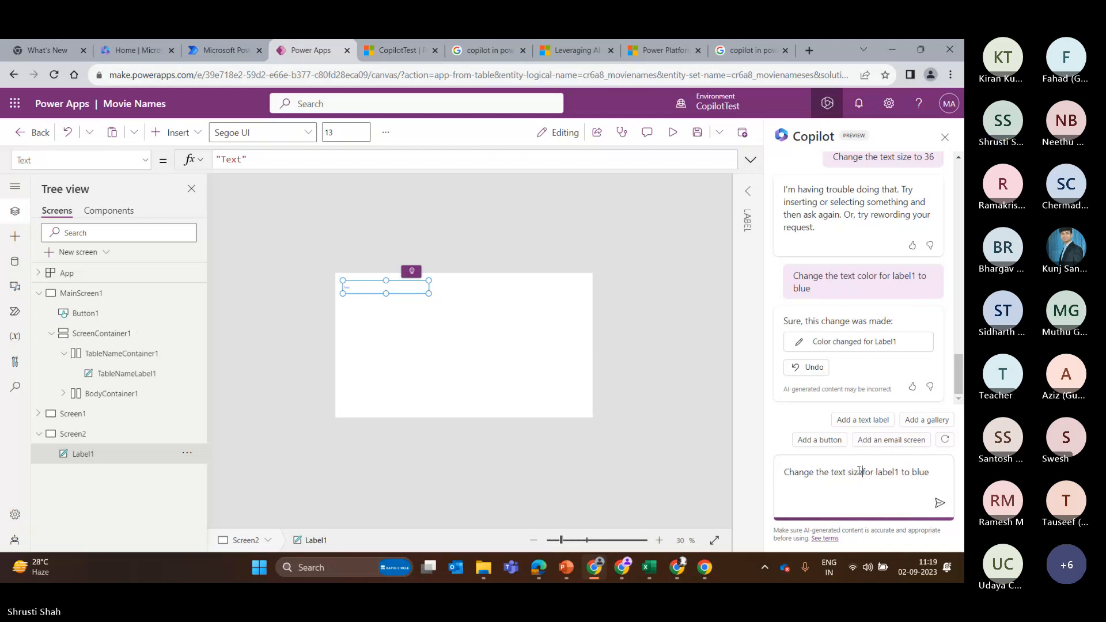
double_click(924, 471)
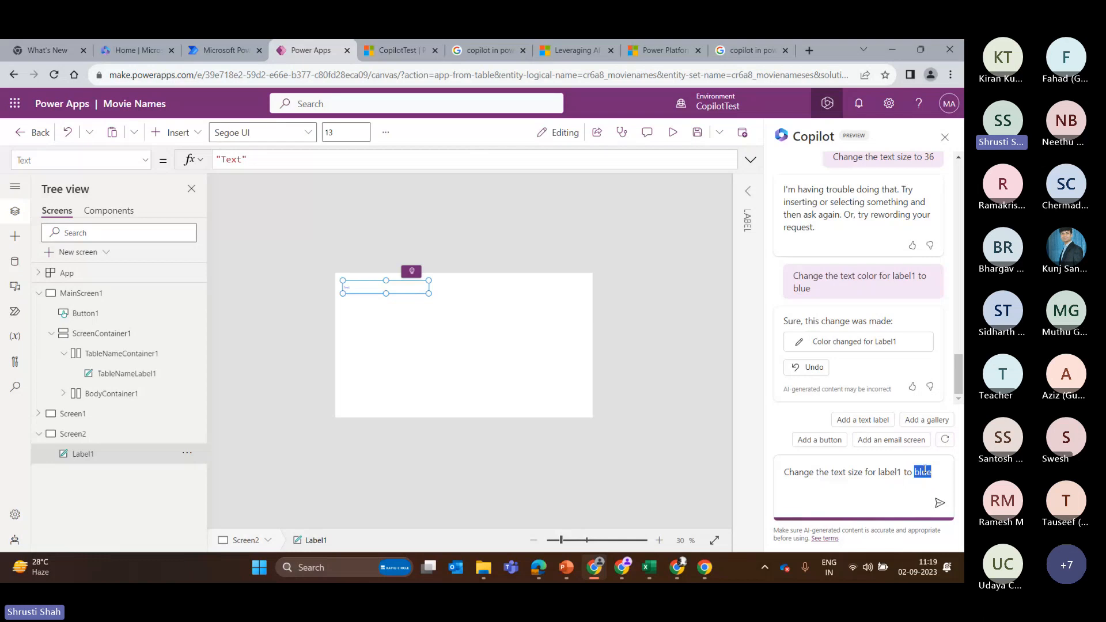
key("BackSpace")
type("36")
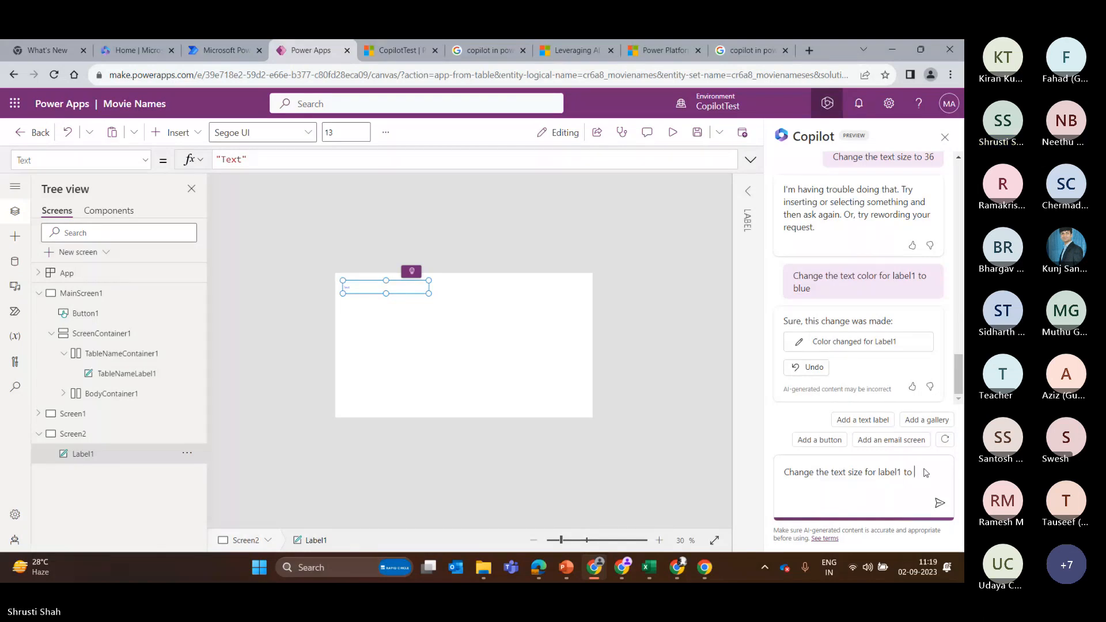
key("Return")
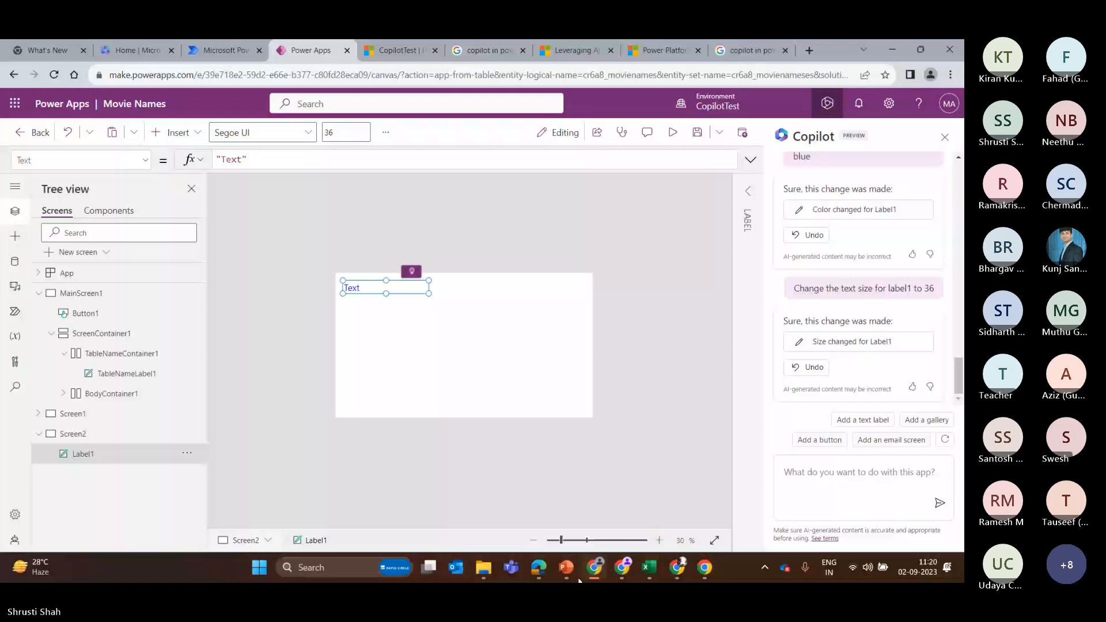
Step: Ask Copilot "add a gallery with items from movie name table" and dismiss the data source selection for the added gallery
left_click(841, 475)
type("add a gallery with")
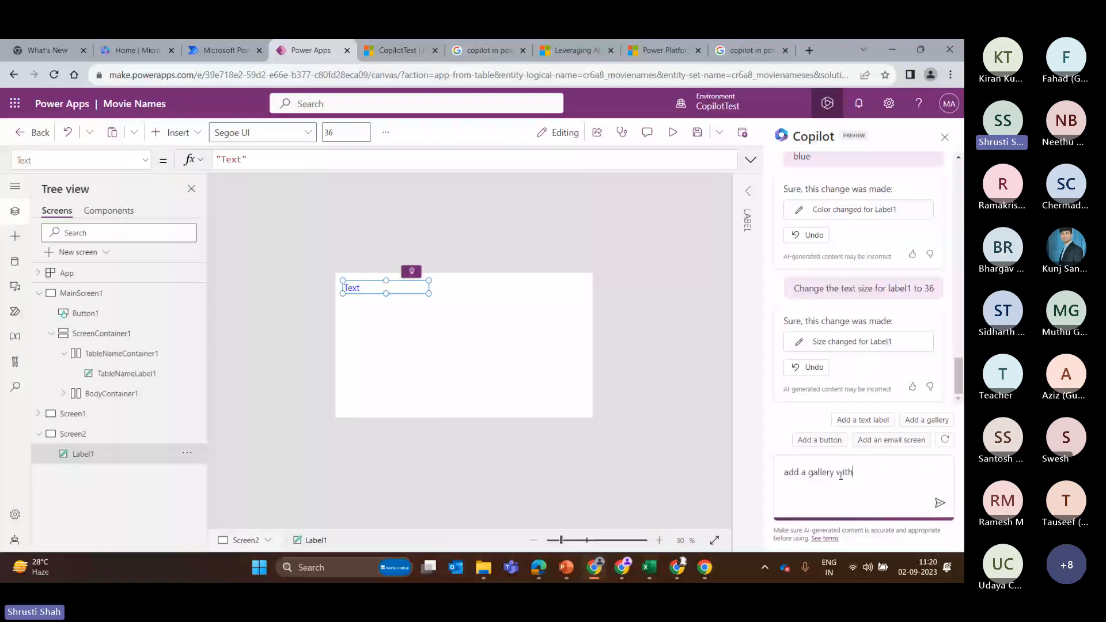
key("BackSpace")
key("BackSpace")
key("BackSpace")
key("BackSpace")
type("v")
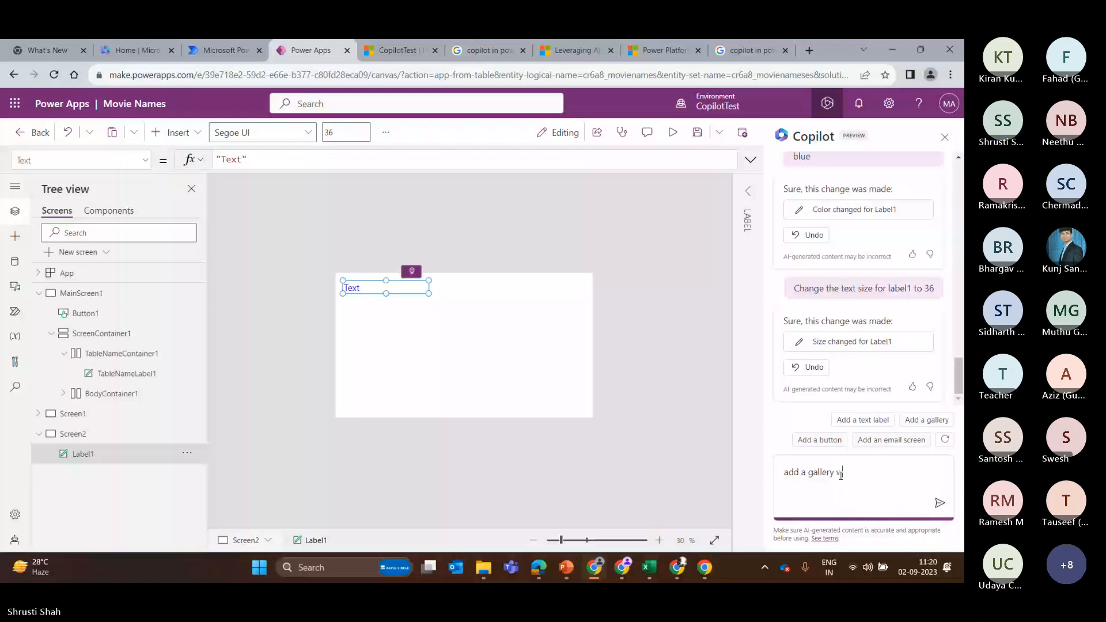
type("ith movie name table")
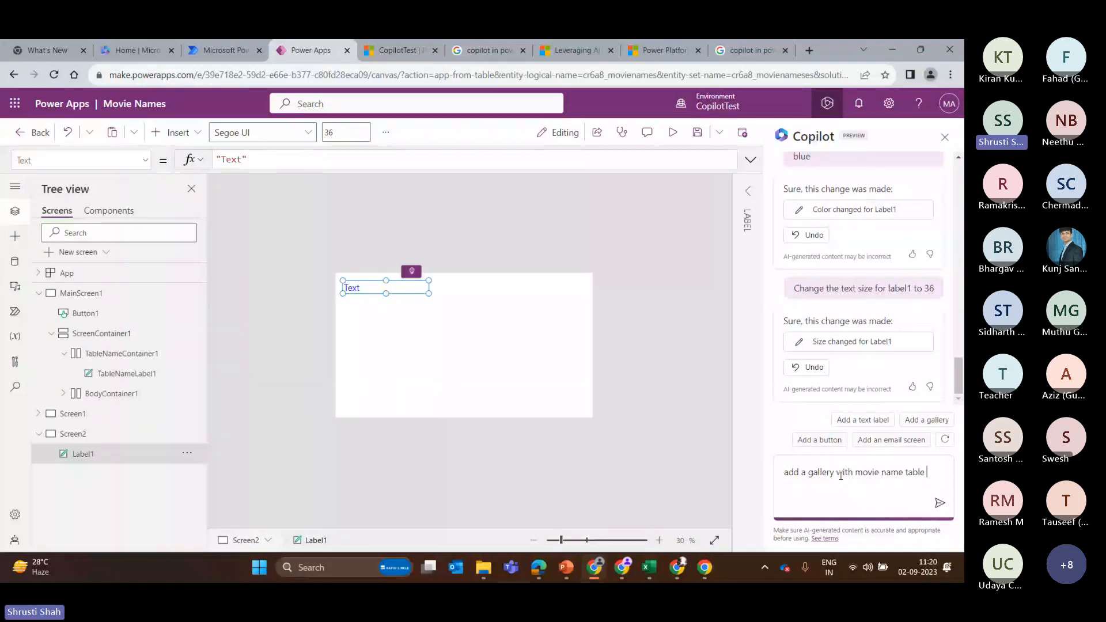
key("Return")
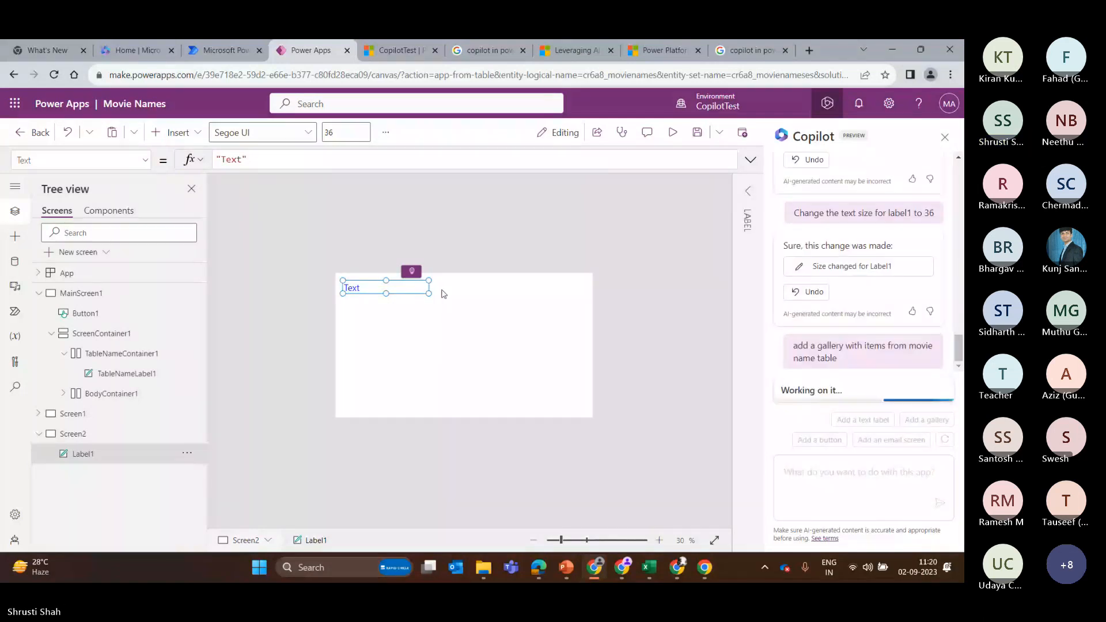
left_click(476, 350)
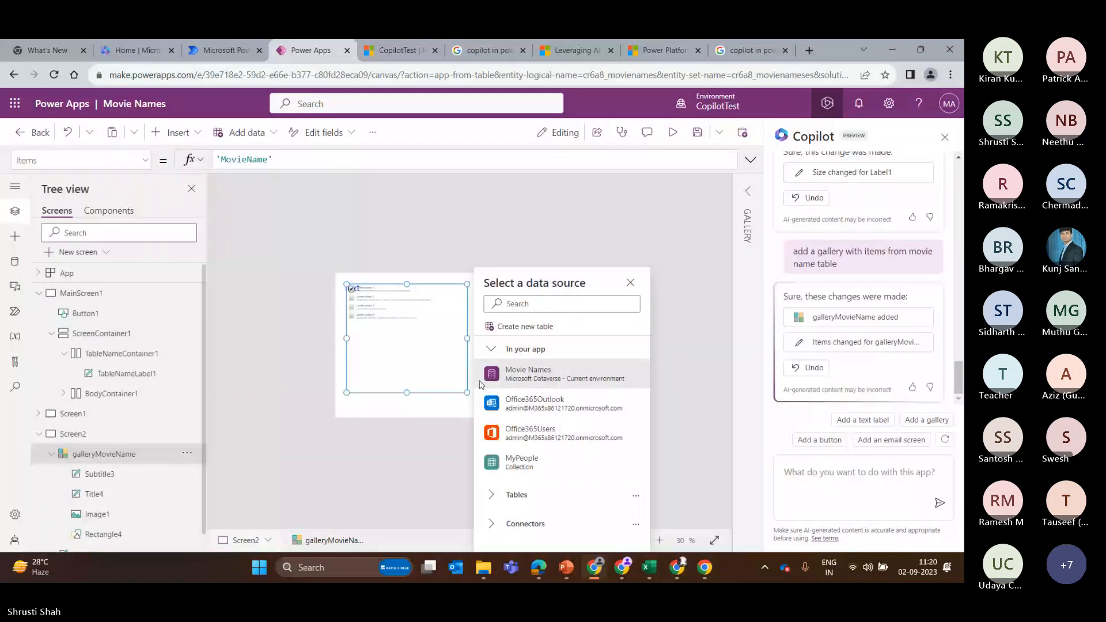
left_click(502, 250)
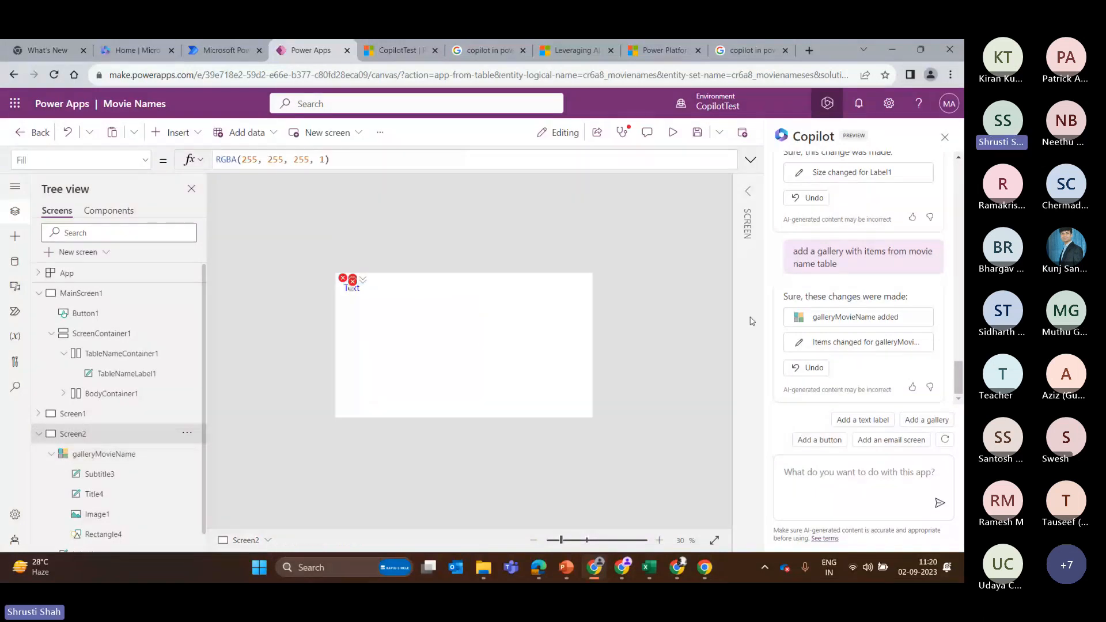
Step: Check the Items formula of the new movie gallery on Screen2 and refresh the Movie Names data source
left_click(357, 289)
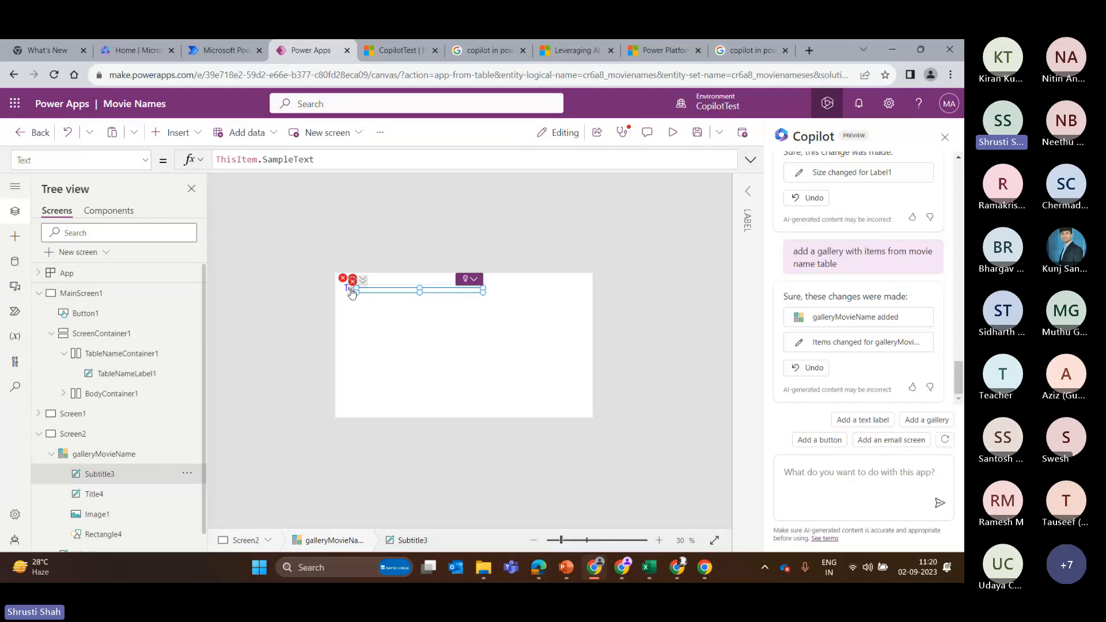
left_click(92, 454)
double_click(241, 157)
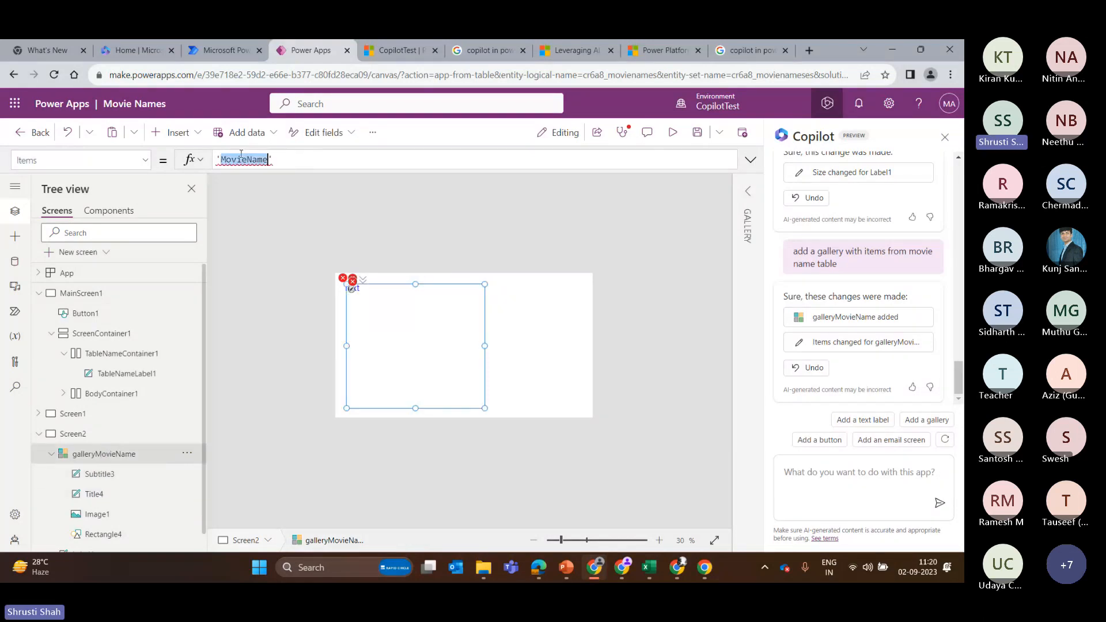
key("ctrl+a")
left_click(15, 261)
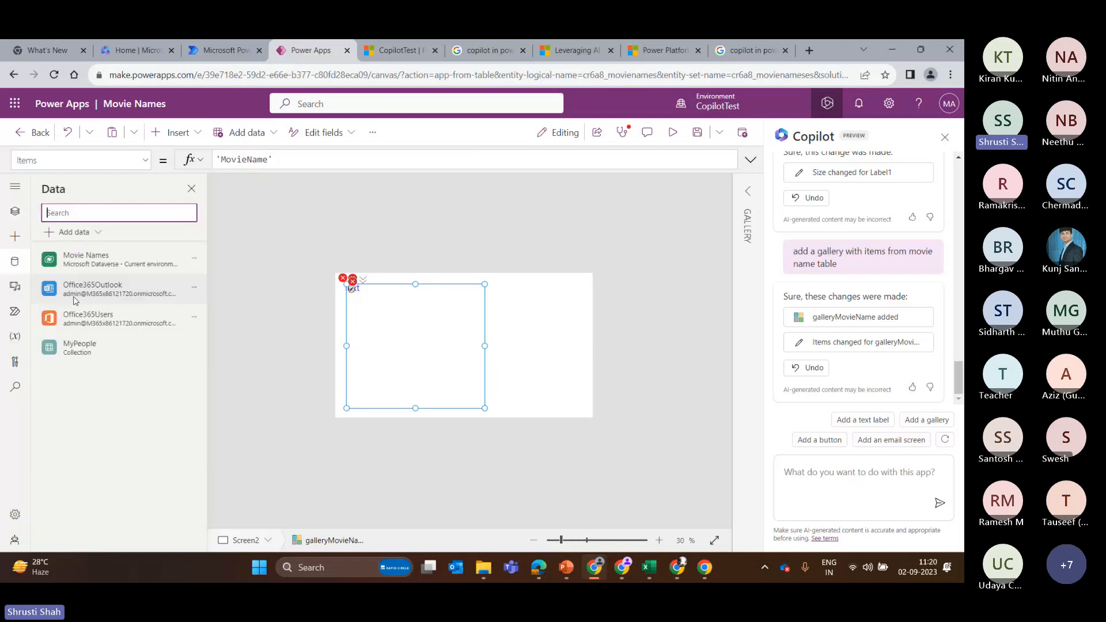
left_click(194, 259)
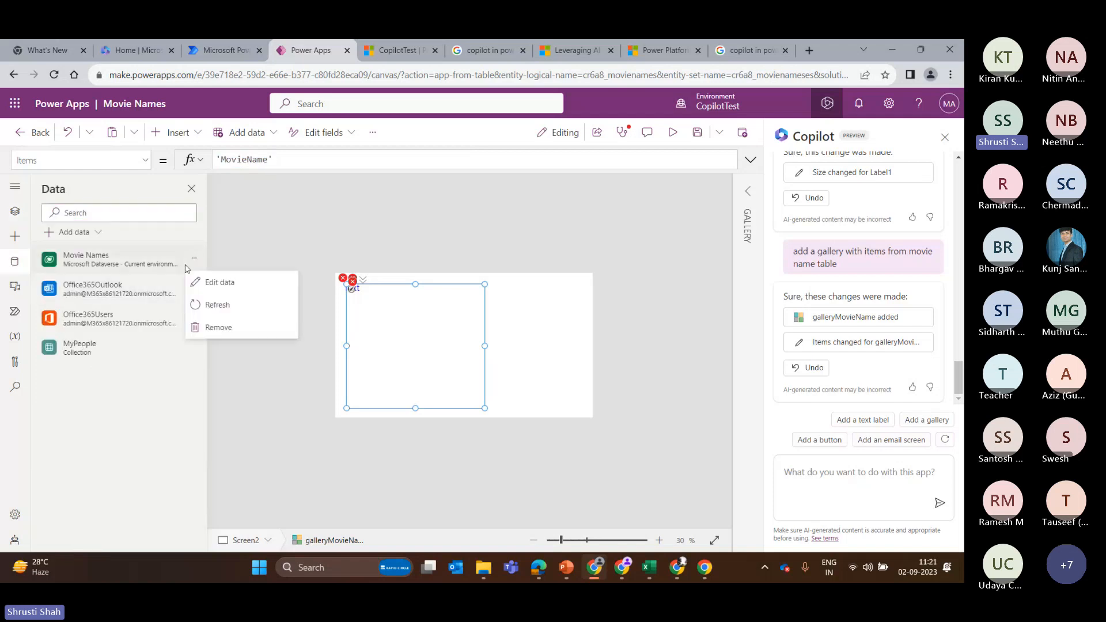
left_click(217, 304)
Step: Set the movie gallery's data source to Movie Names and close Copilot
left_click(750, 190)
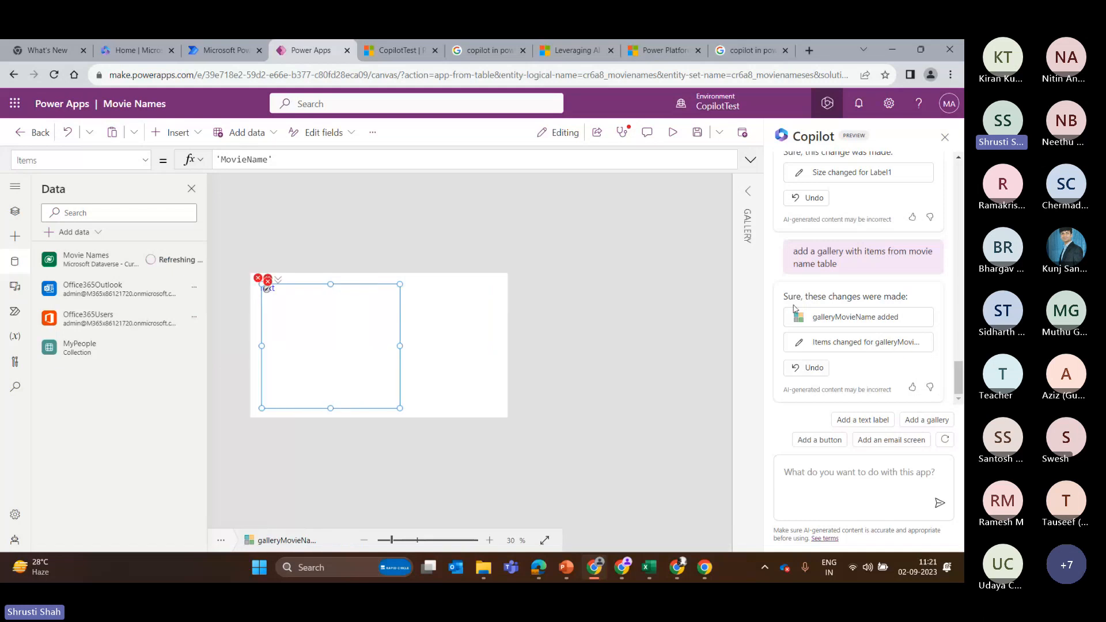
left_click(727, 251)
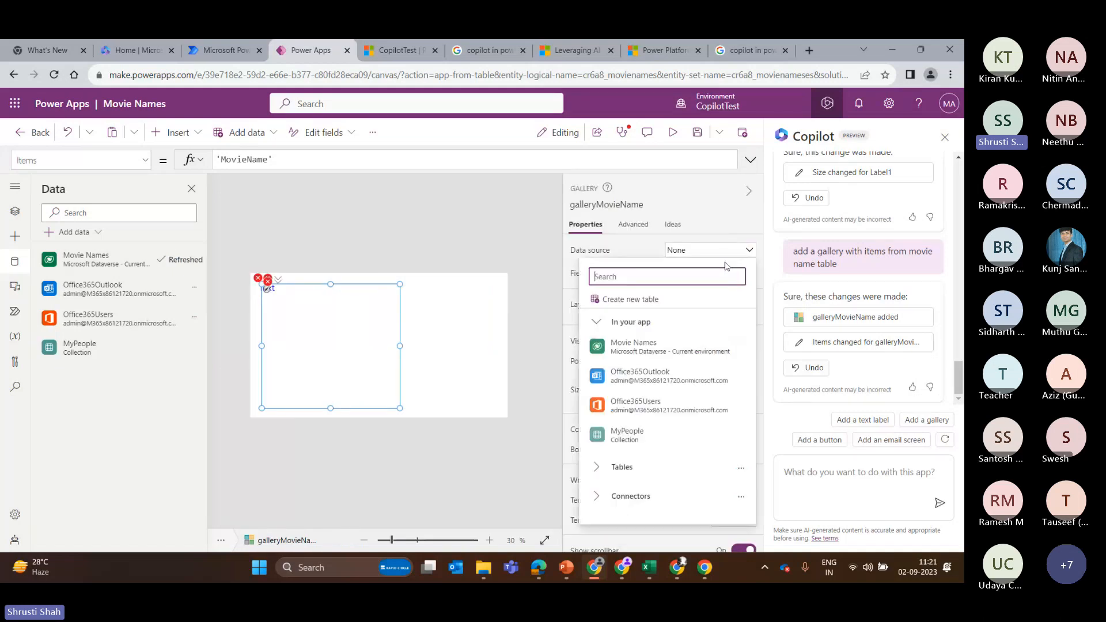
left_click(651, 348)
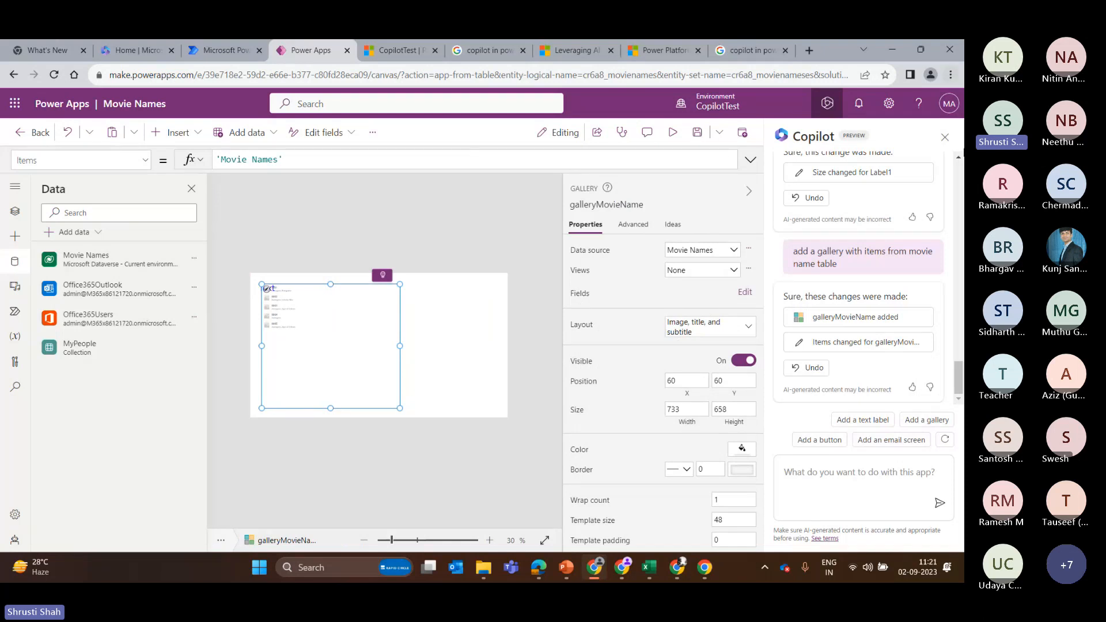
left_click(945, 139)
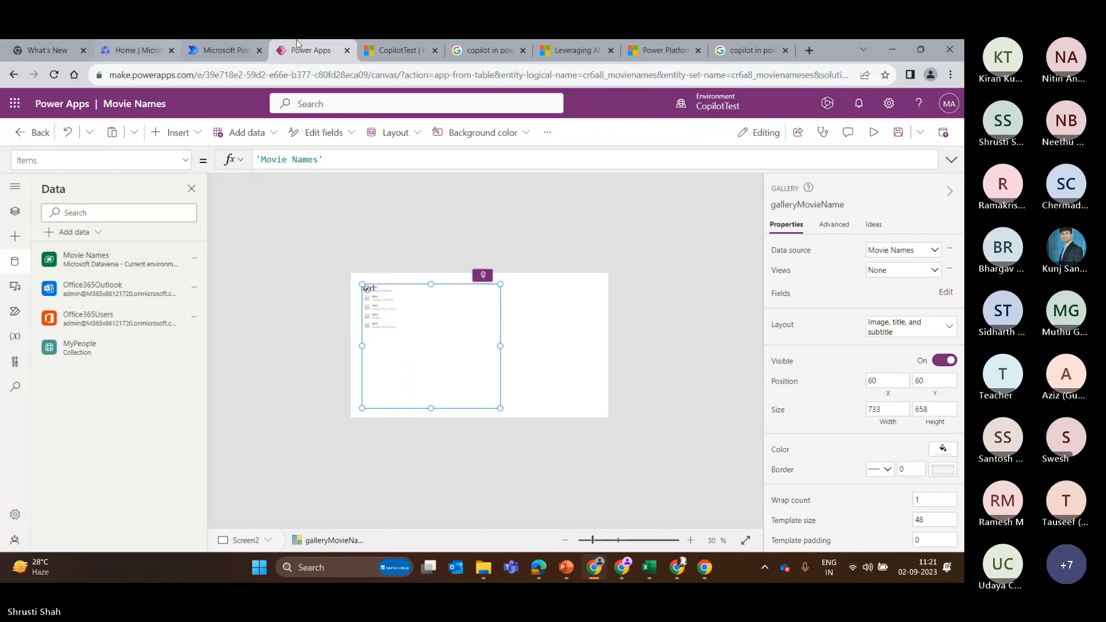
left_click(237, 43)
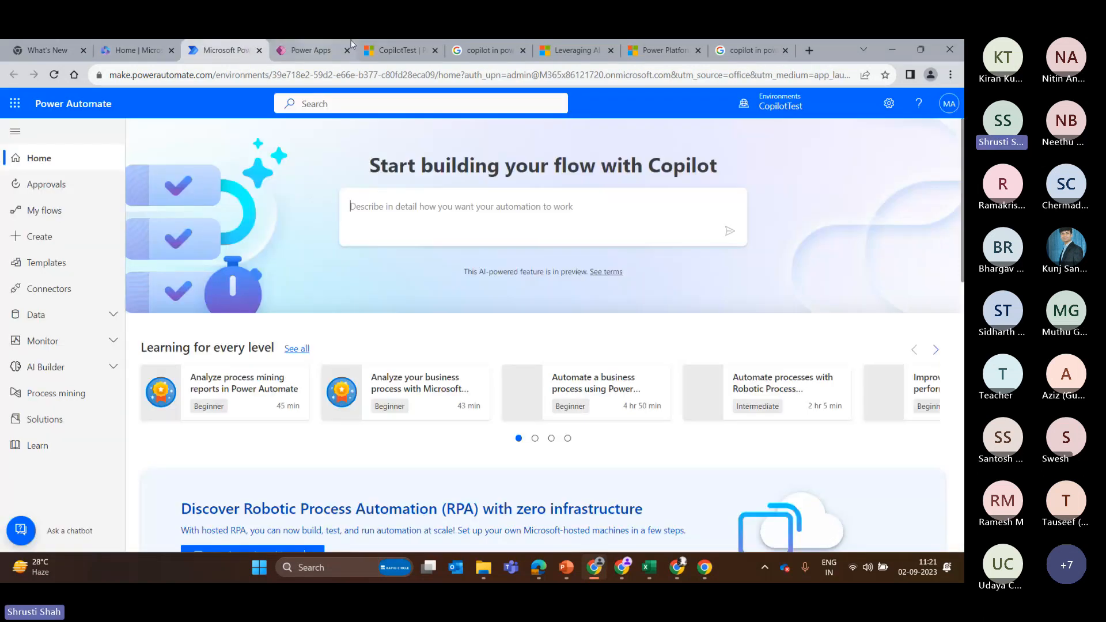
left_click(309, 49)
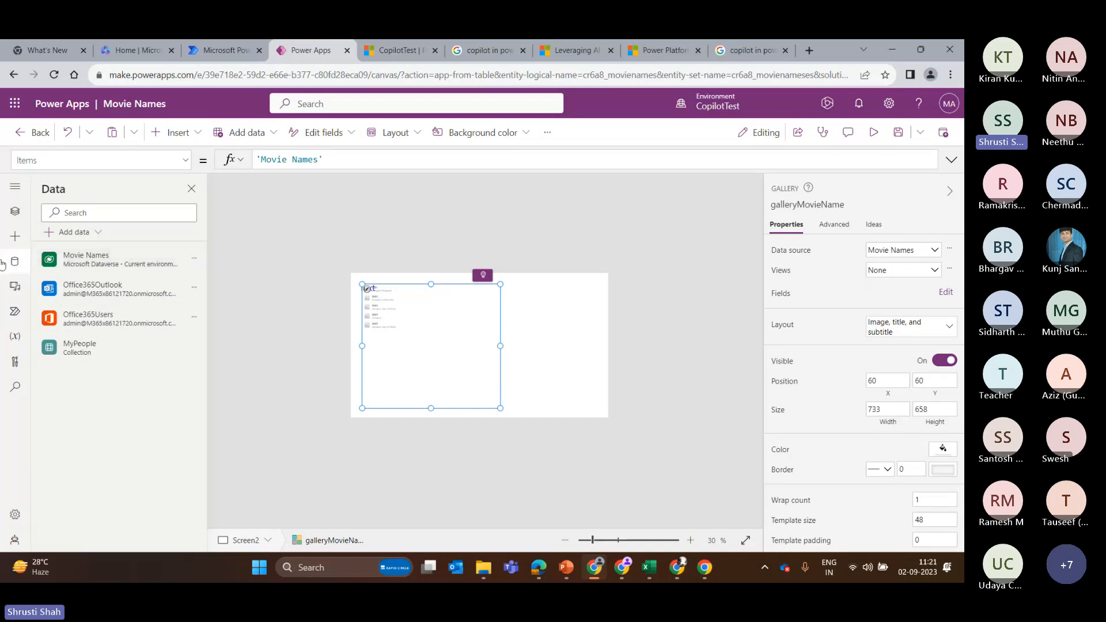
left_click(15, 211)
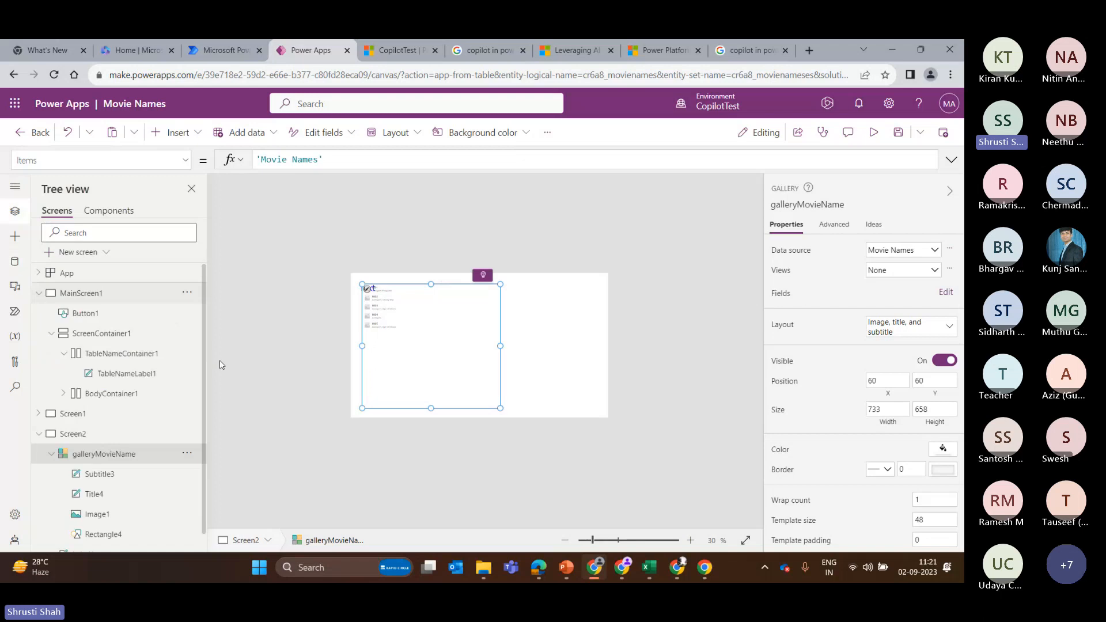
left_click(173, 132)
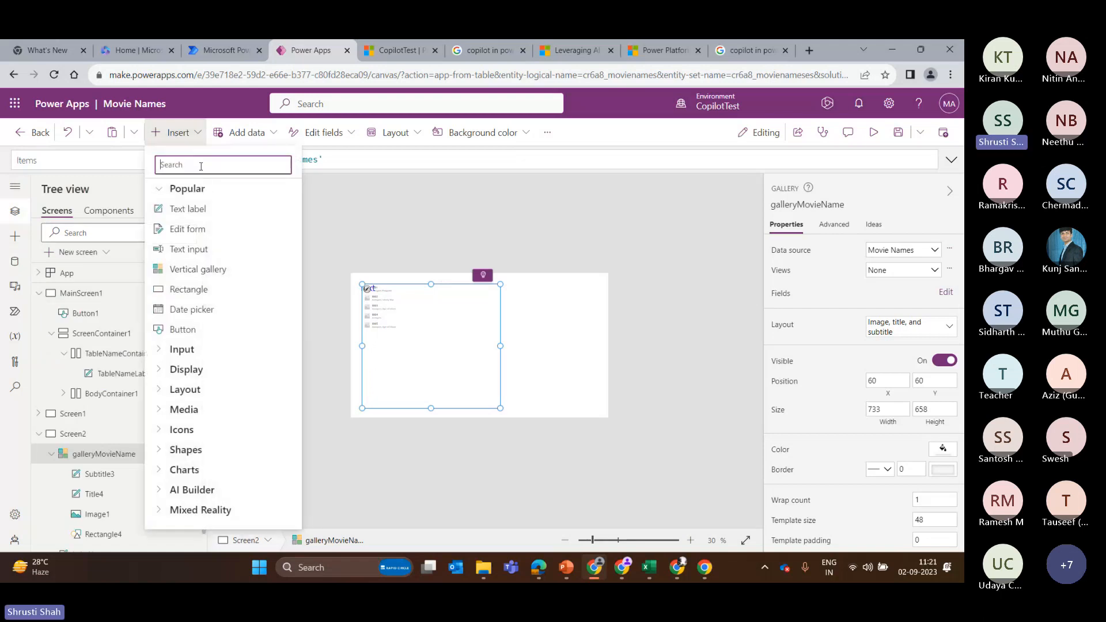
type("cop")
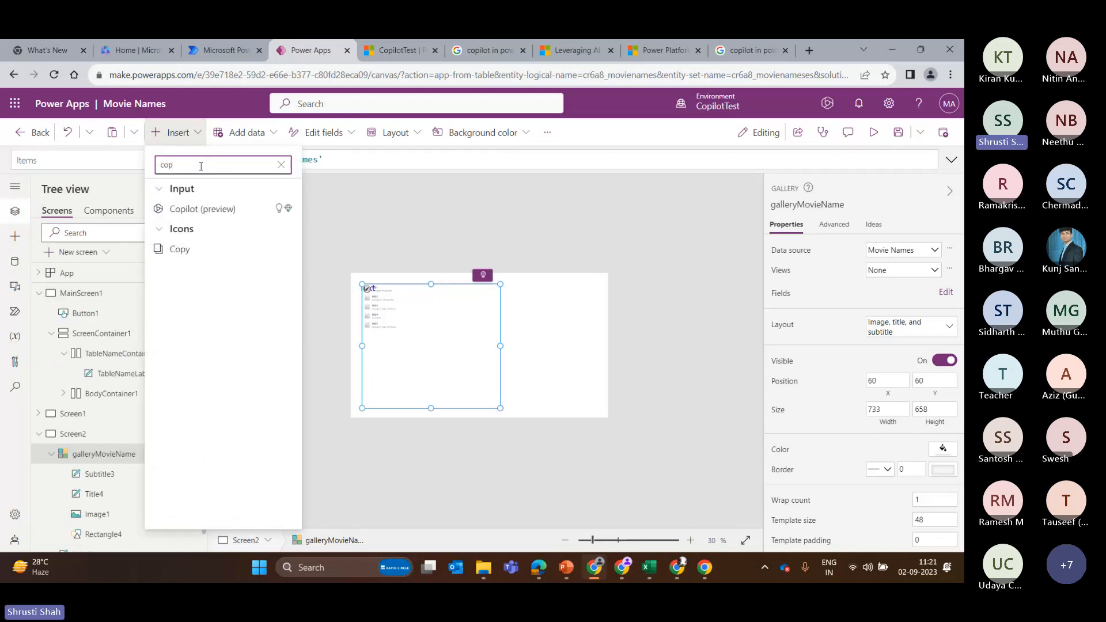
Step: Delete the movie gallery and the text label from Screen2
left_click(361, 200)
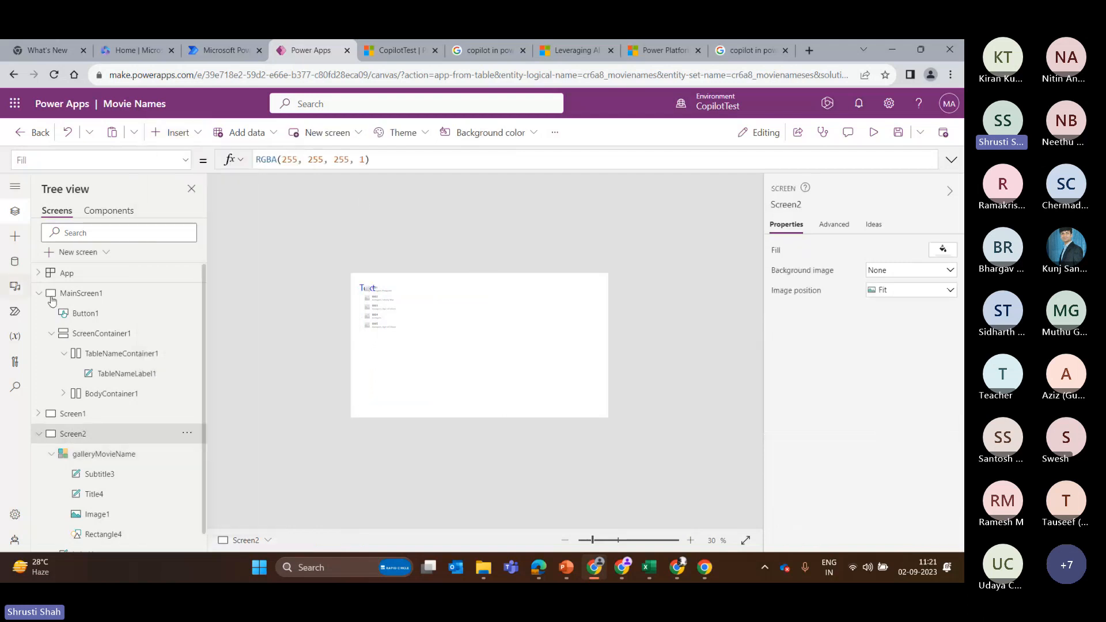
left_click(39, 293)
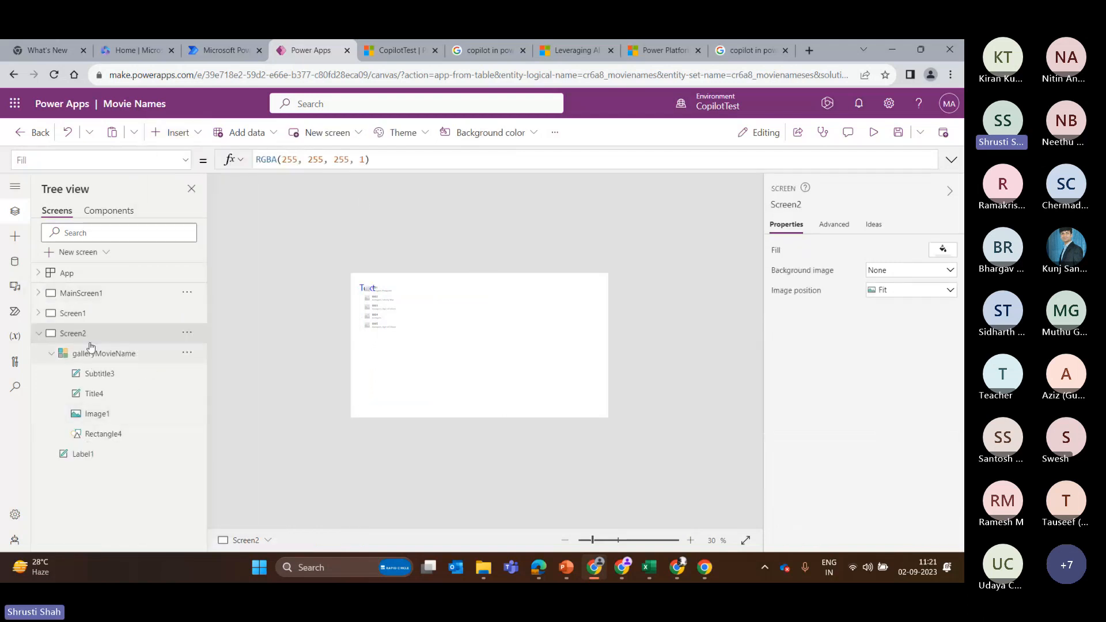
left_click(388, 372)
key("ctrl+a")
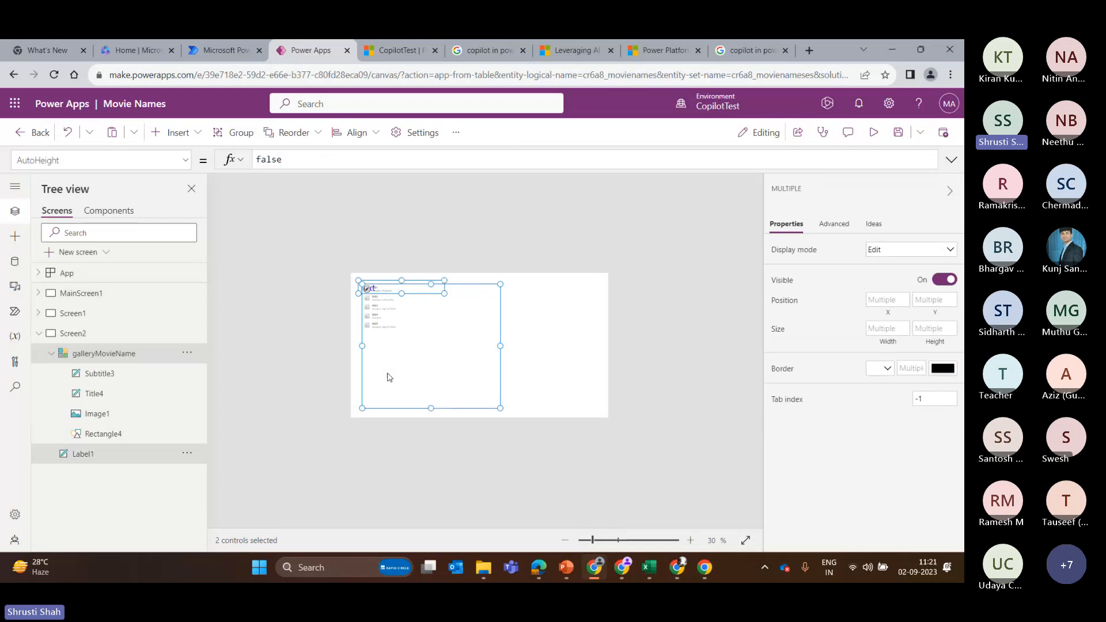
key("Delete")
Step: Insert a Copilot (preview) control on Screen2
left_click(193, 133)
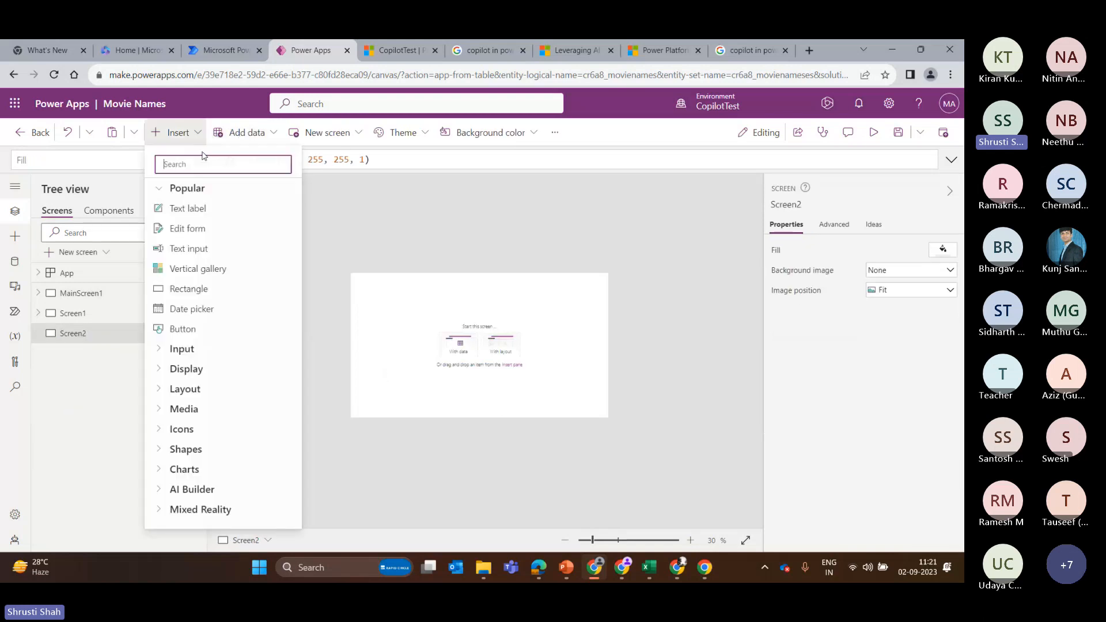
type("co")
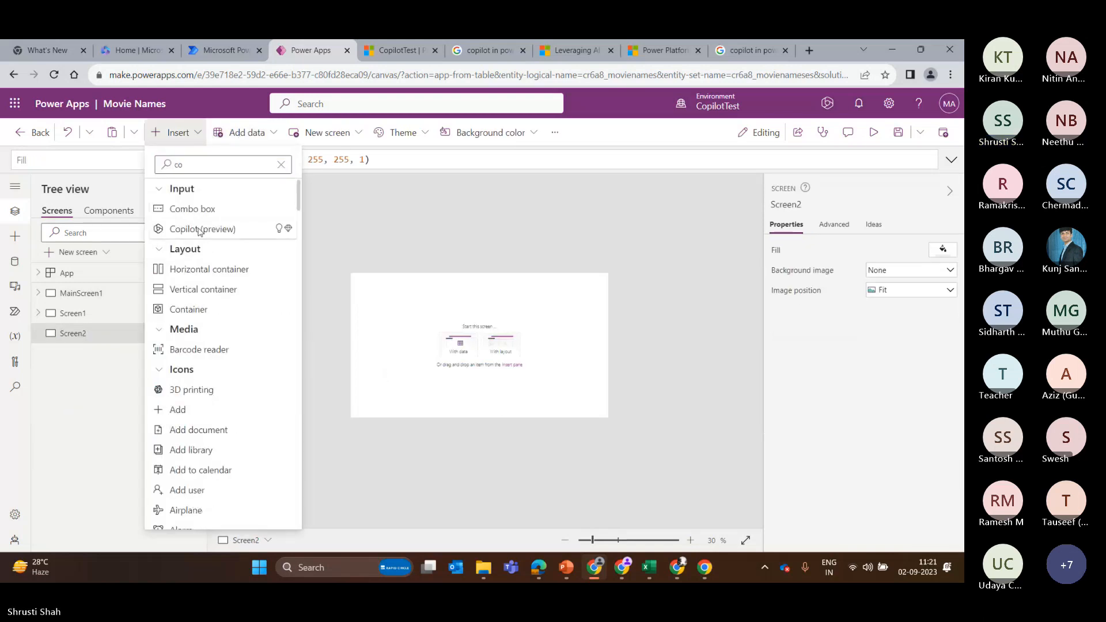
left_click(199, 229)
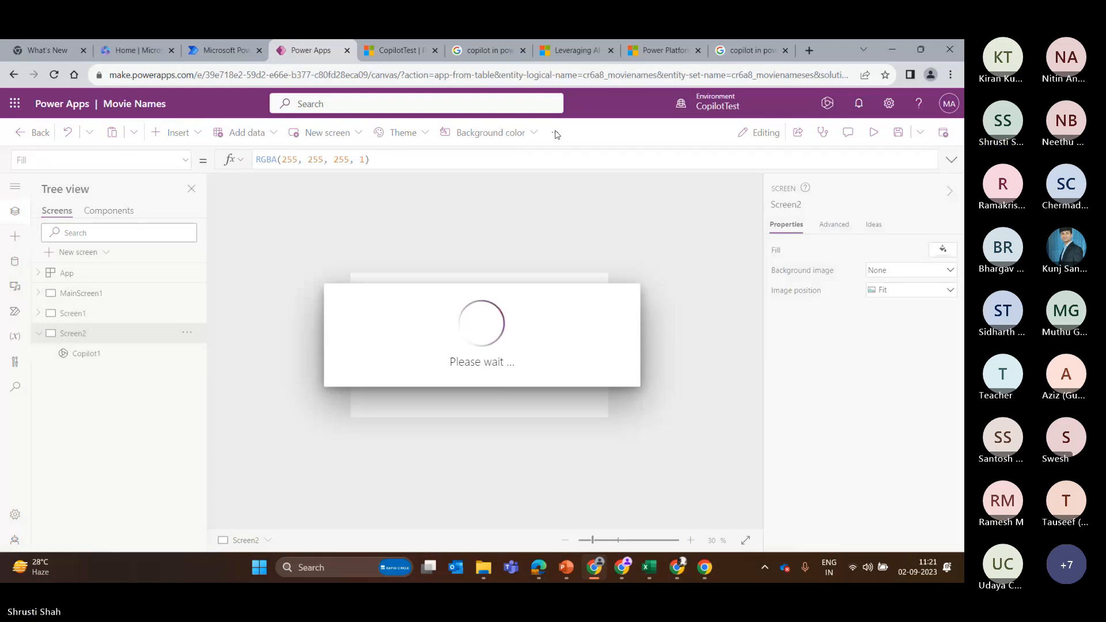
Step: Search the app's upcoming features for "copi" to check the Copilot component setting, and close the settings
left_click(505, 133)
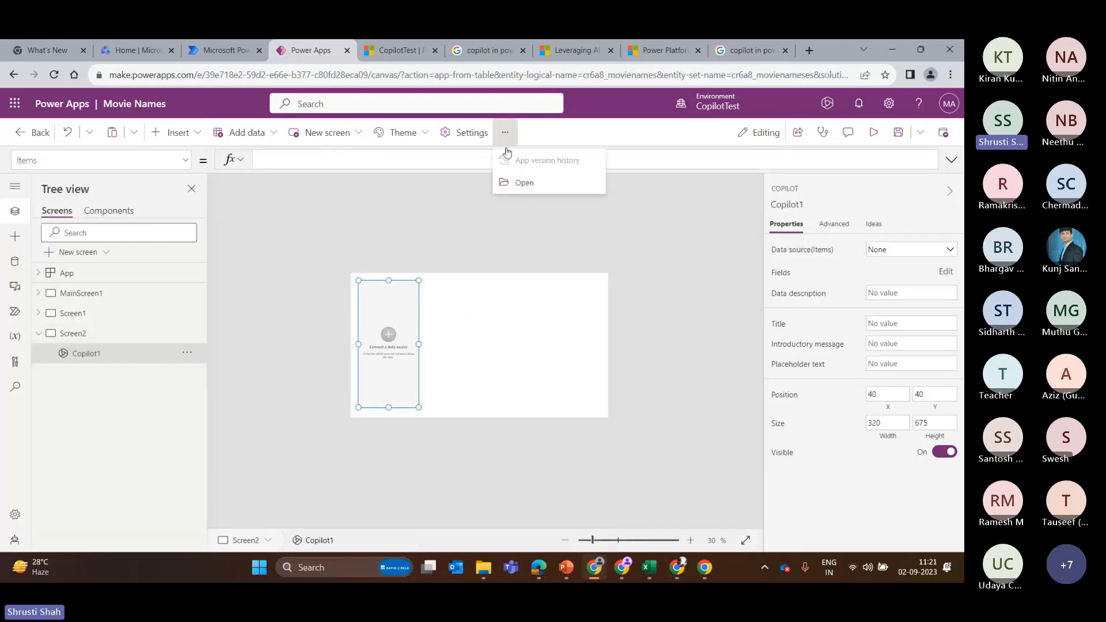
left_click(471, 132)
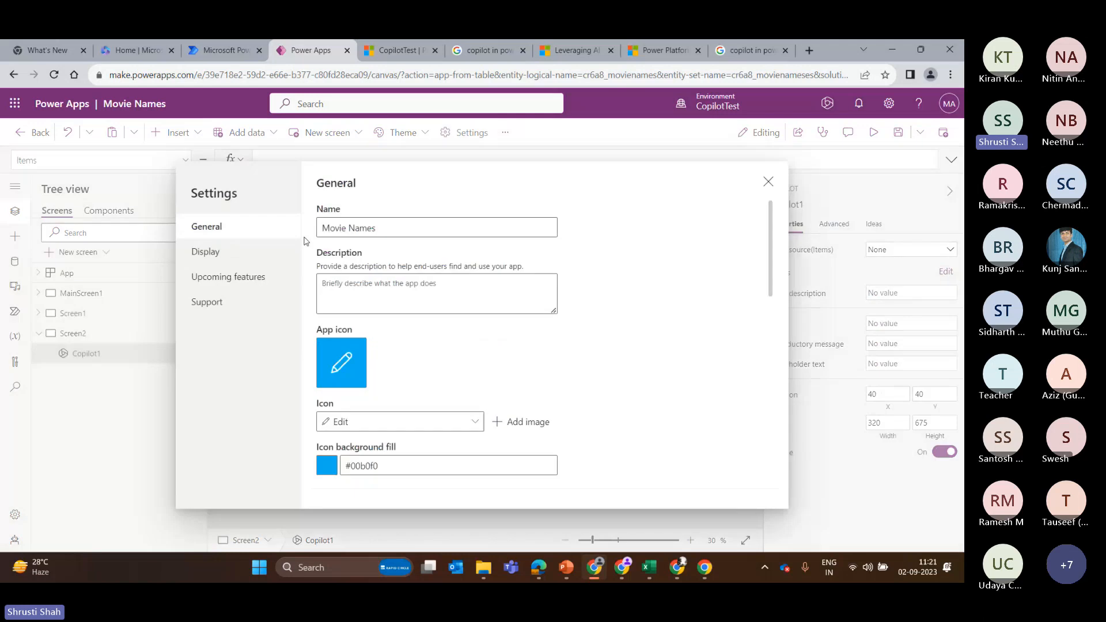
left_click(283, 277)
scroll(429, 330, "down", 3)
scroll(428, 330, "down", 12)
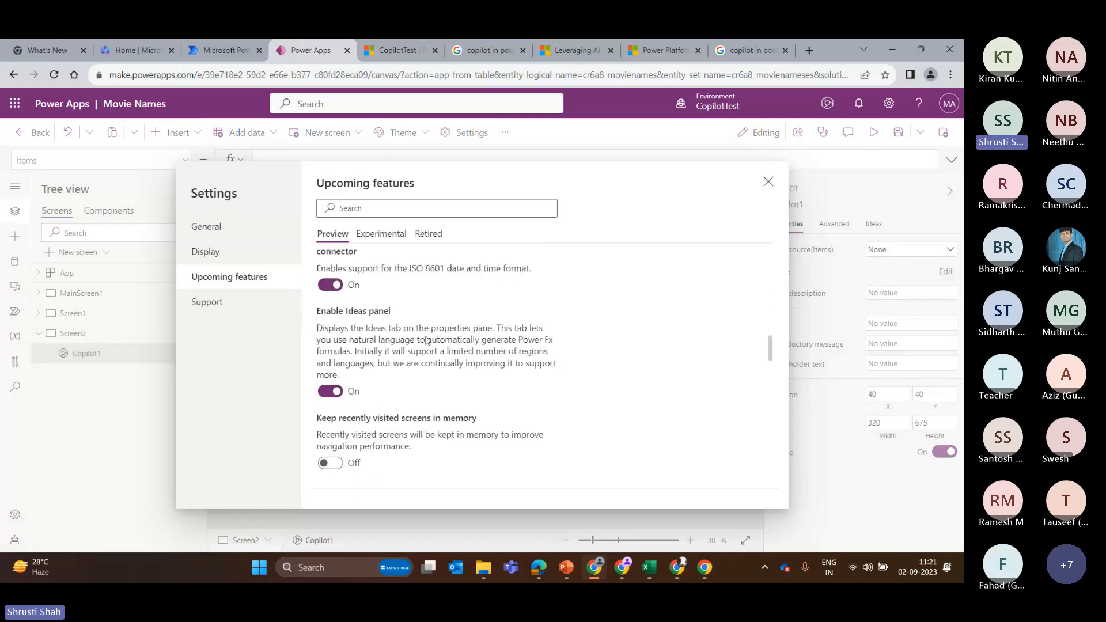
scroll(428, 341, "down", 3)
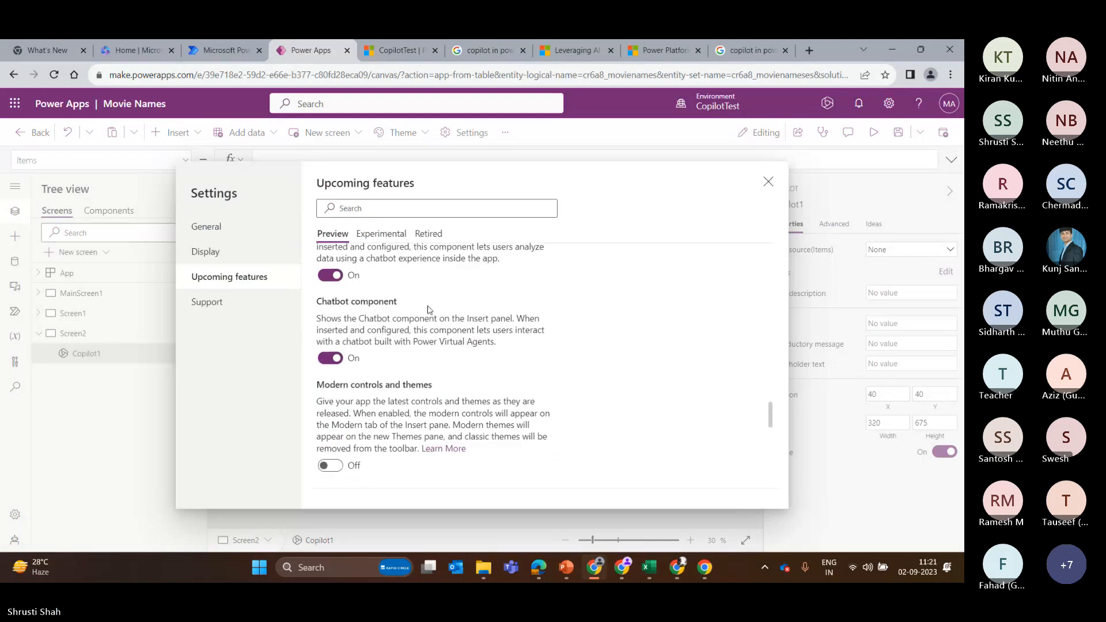
scroll(428, 310, "down", 6)
left_click(383, 208)
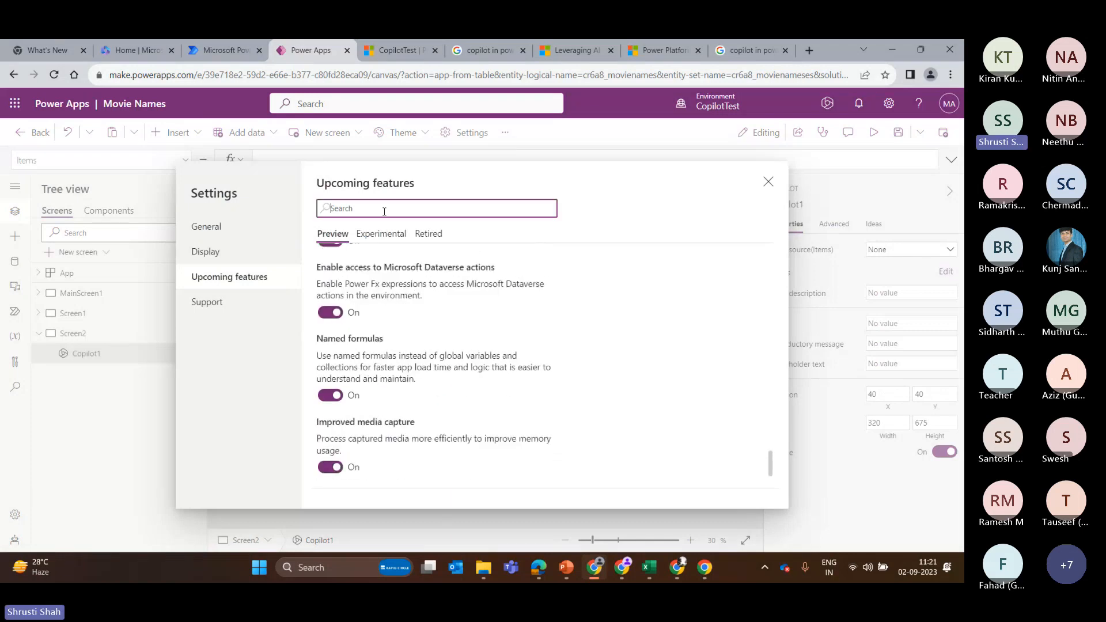
type("copi")
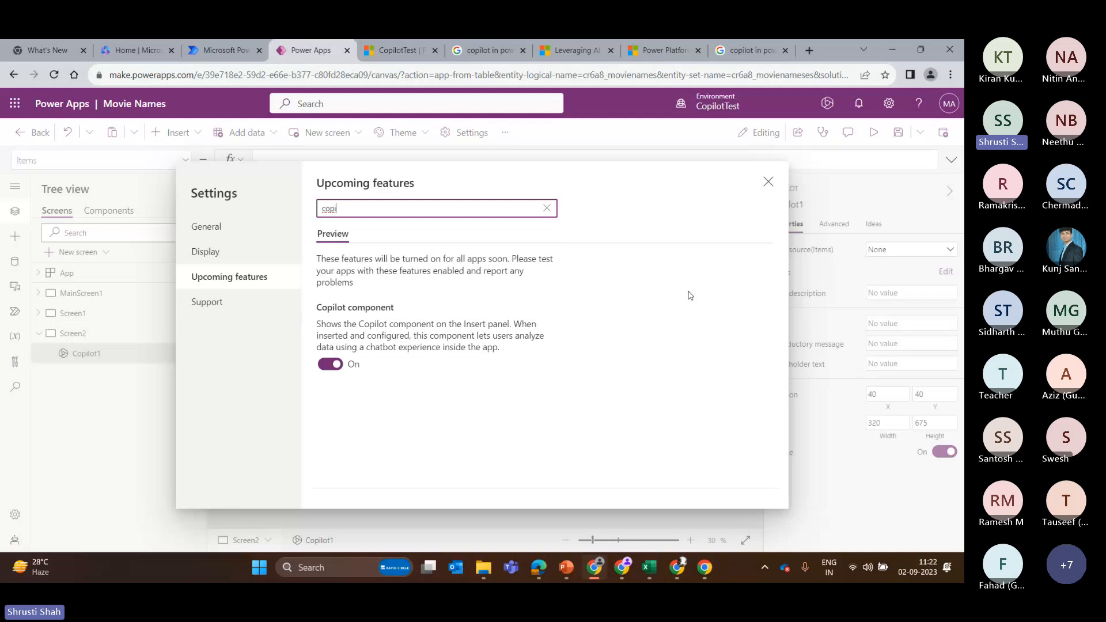
left_click(768, 181)
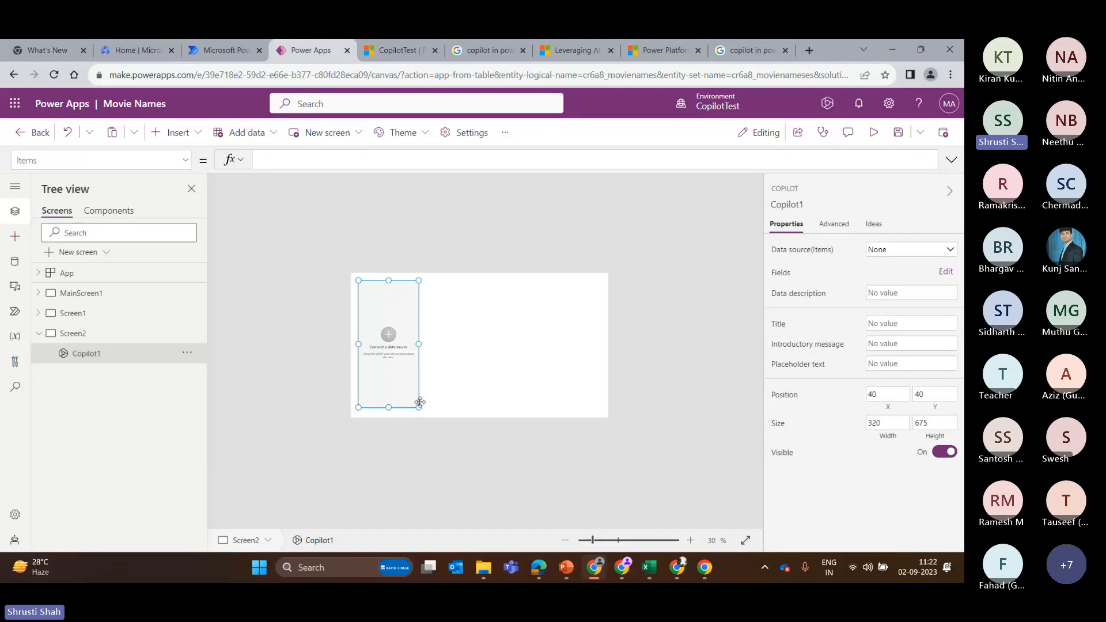
Step: Enlarge the Copilot control on Screen2 to about 1002 wide by 671 high
left_click(641, 540)
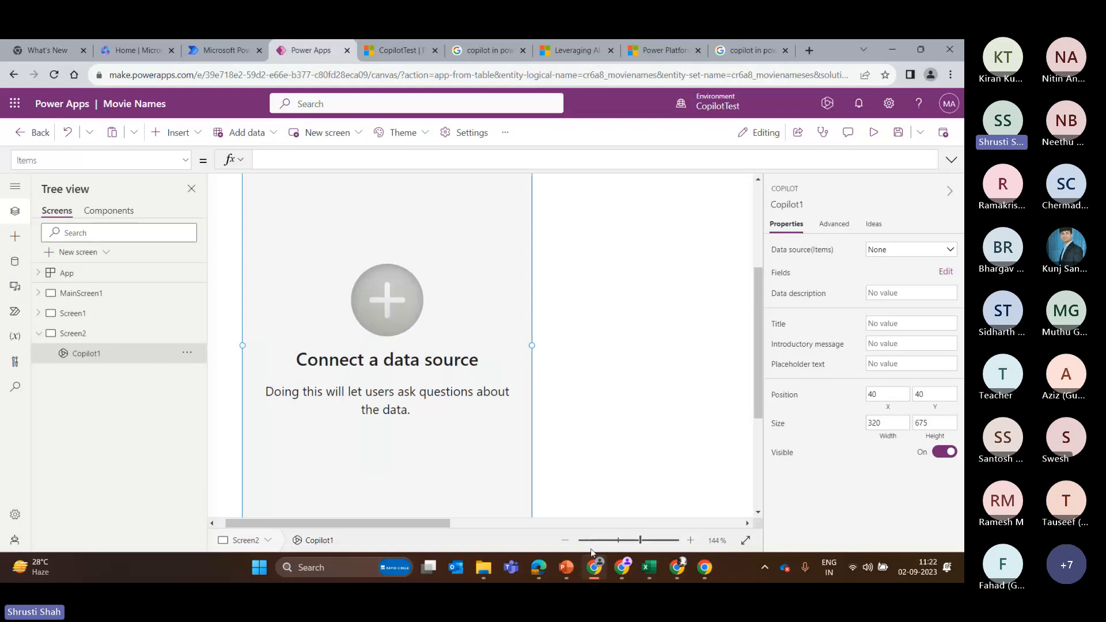
left_click(627, 540)
left_click(619, 540)
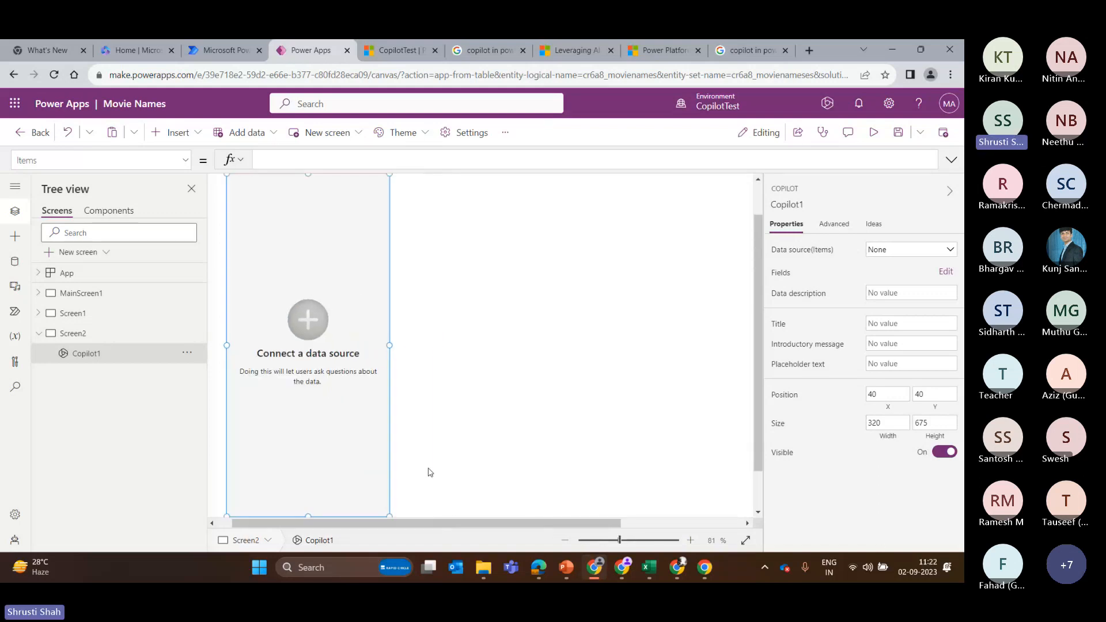
left_click_drag(389, 515, 736, 514)
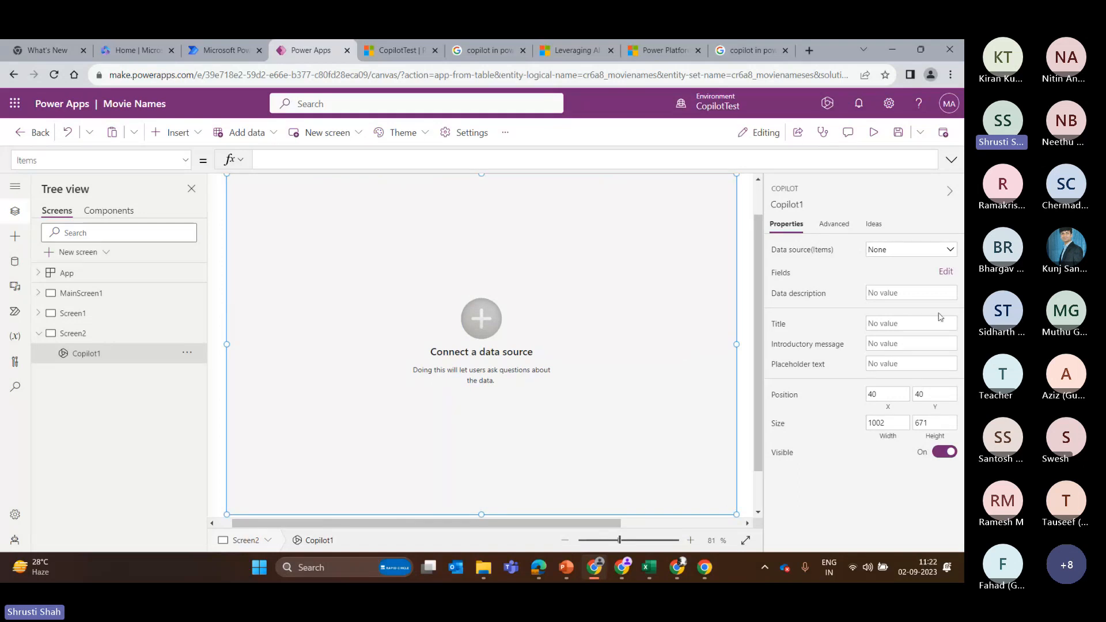
Step: Connect the Copilot control to the Movie Names data source and briefly preview the app
left_click(886, 251)
left_click(423, 326)
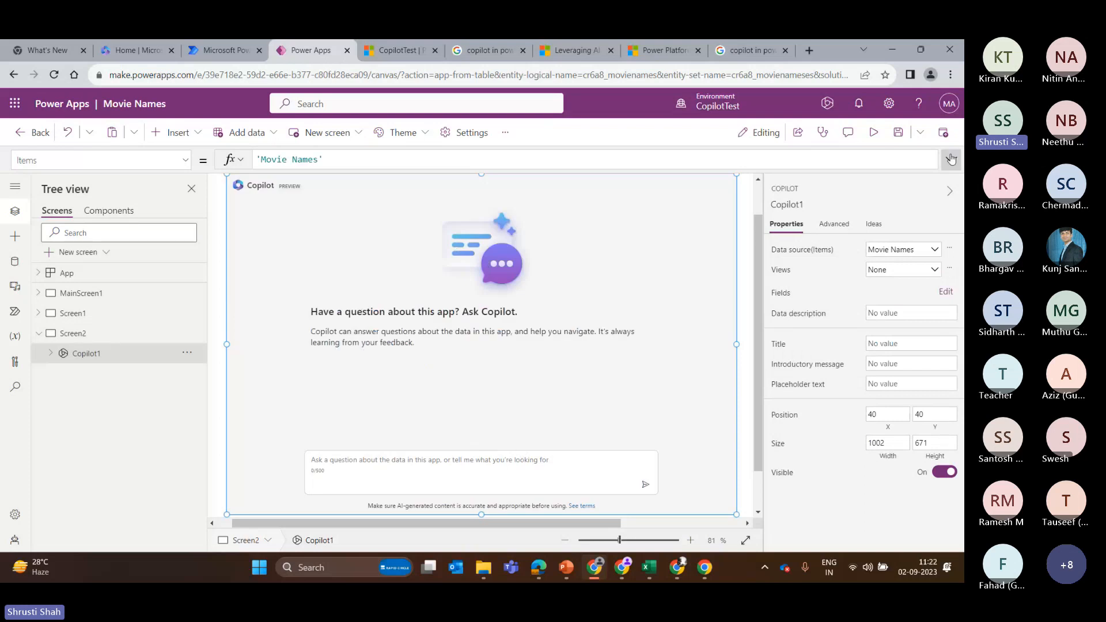
left_click(873, 132)
left_click(930, 136)
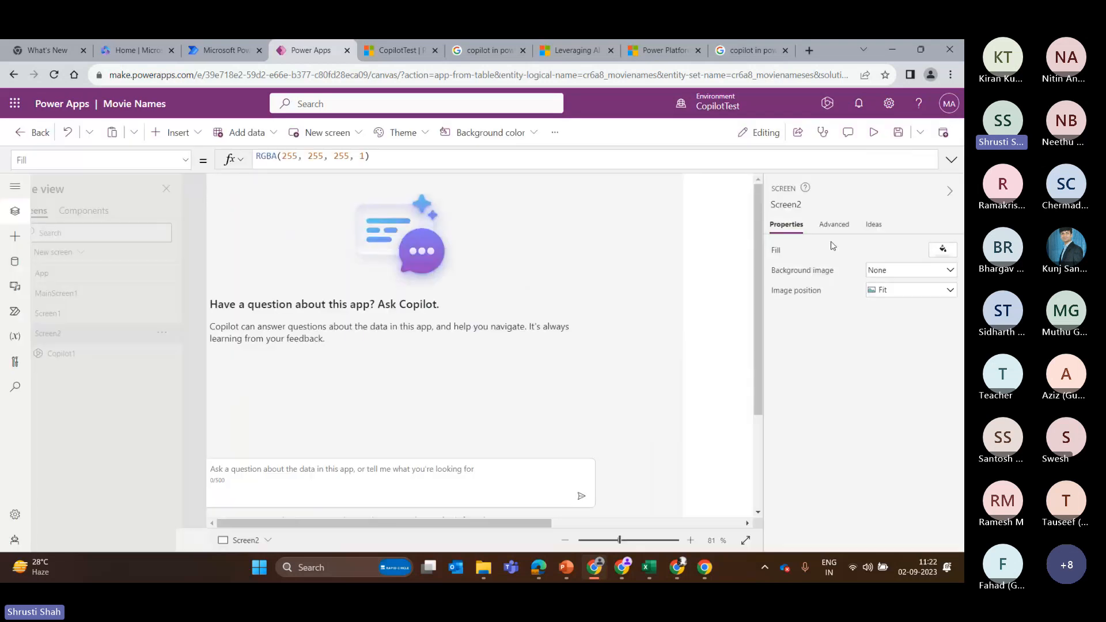
left_click(595, 380)
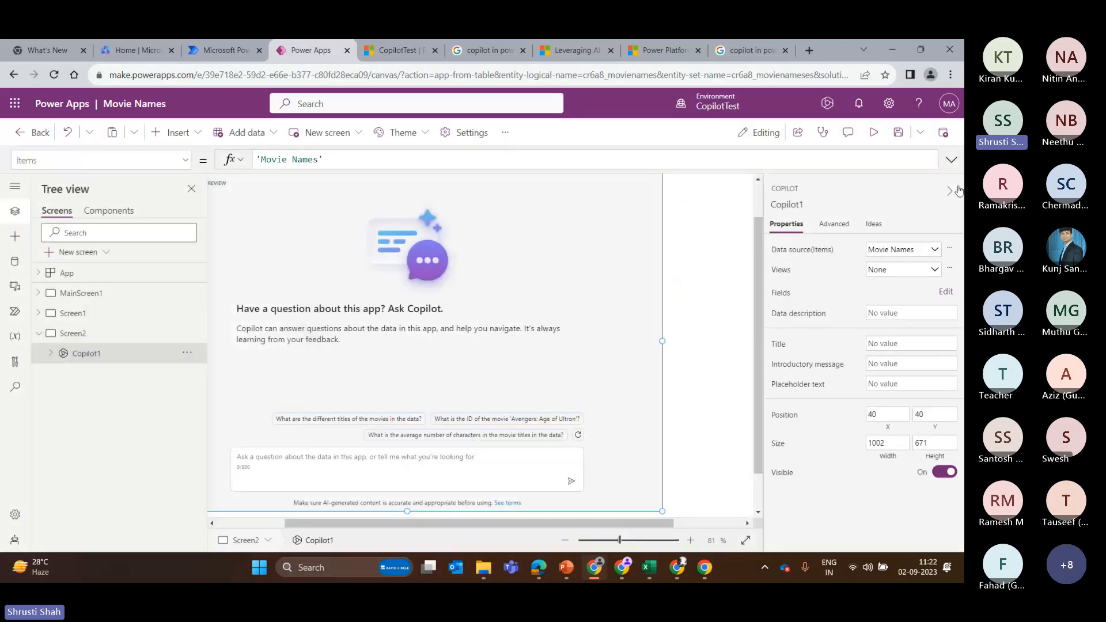
Step: Examine the Copilot control's views, fields, data description and title properties
left_click(908, 272)
left_click(922, 287)
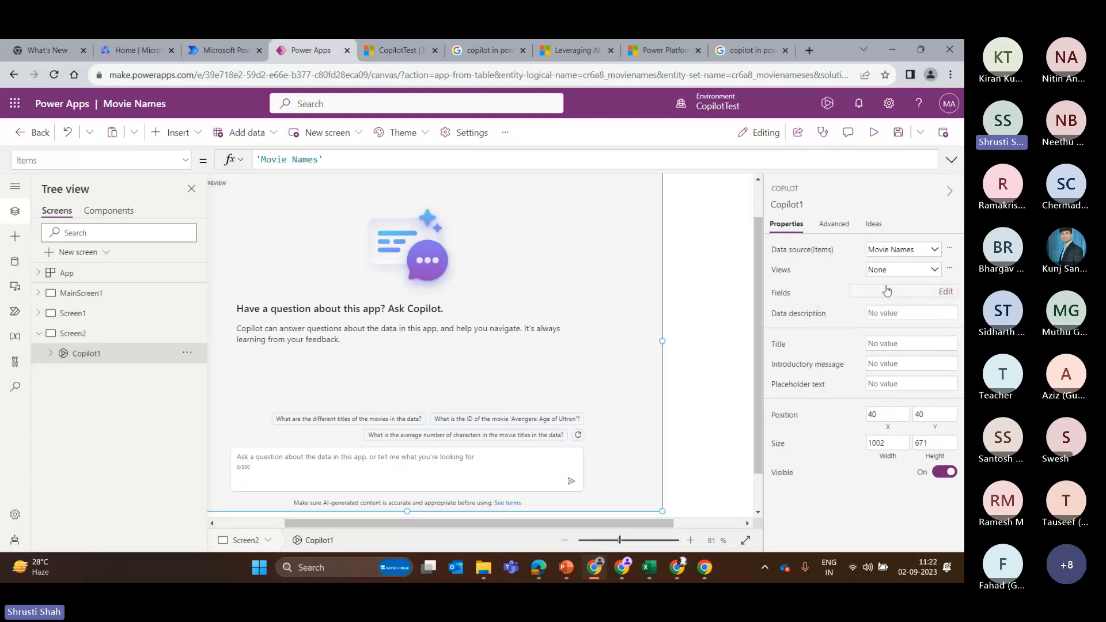
left_click(944, 292)
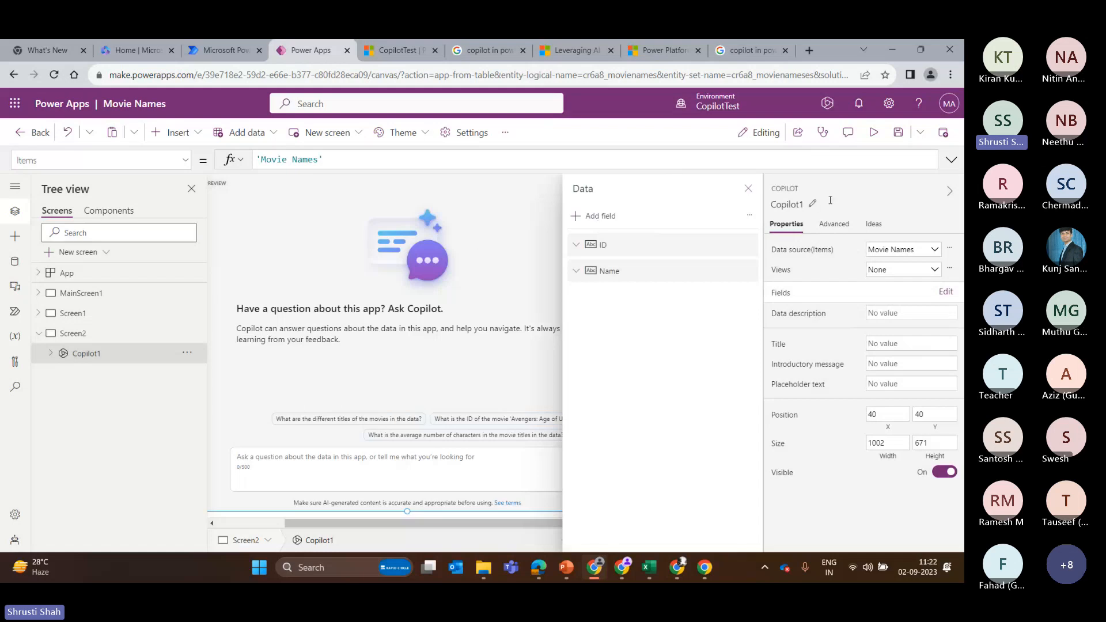
left_click(895, 313)
left_click(903, 346)
Step: Preview the app and ask the Copilot control "give me the name of the users who are above age 20"
left_click(873, 132)
left_click(294, 530)
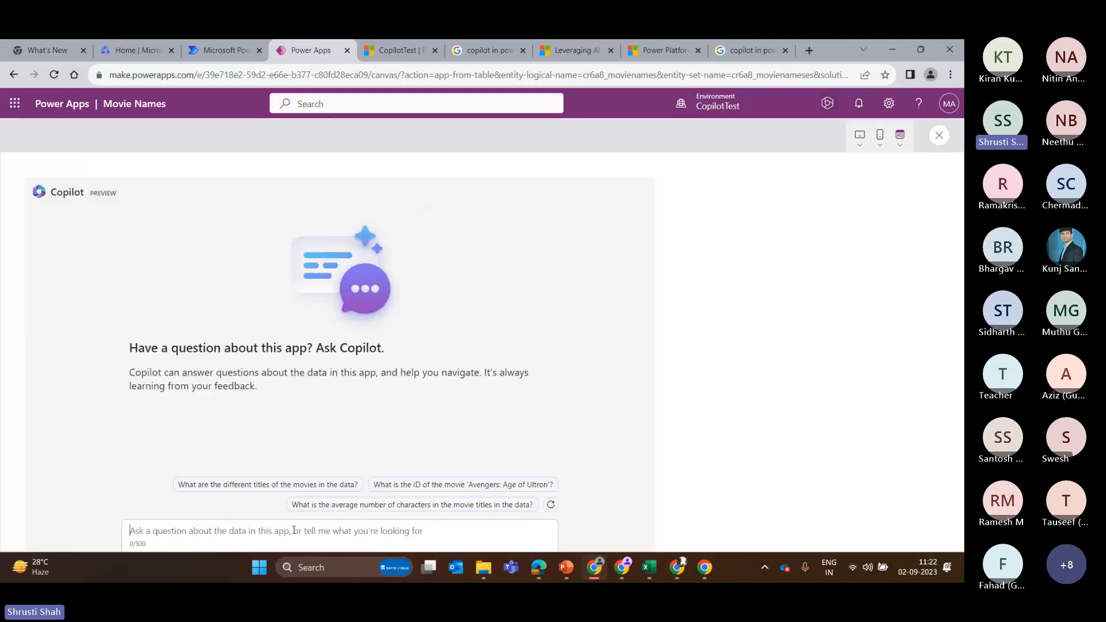
type("give me the ")
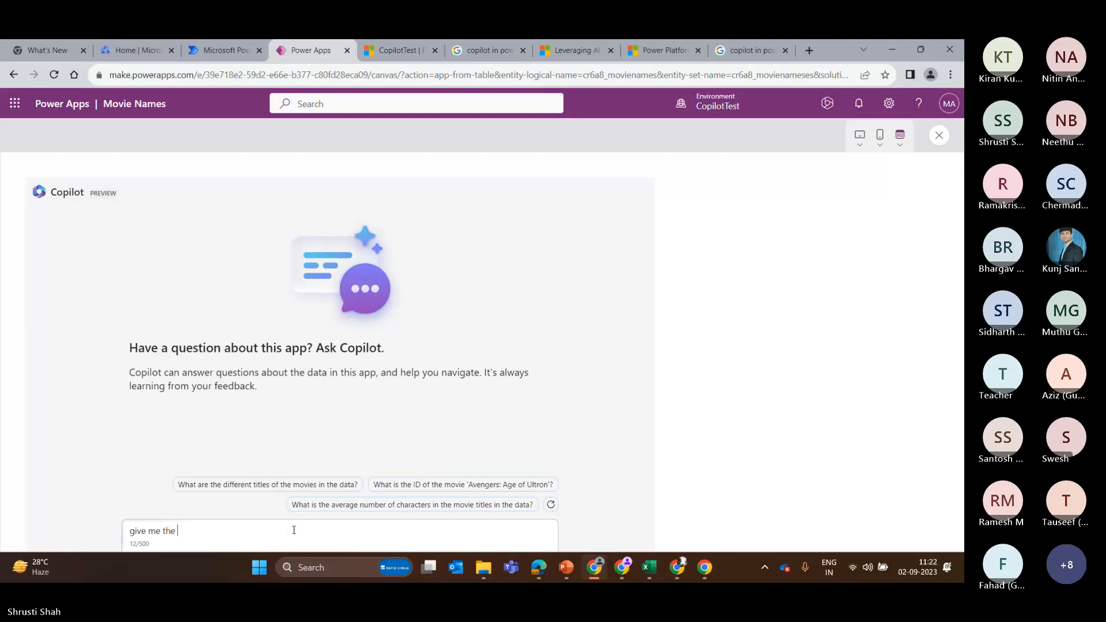
type("name of the users who are above age 20")
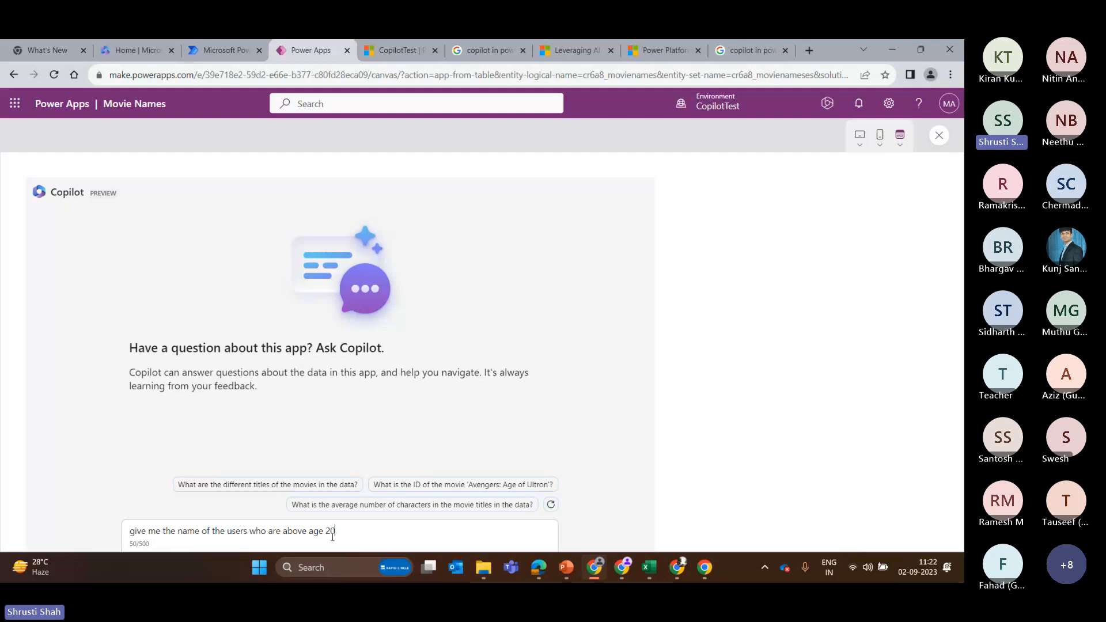
key("Return")
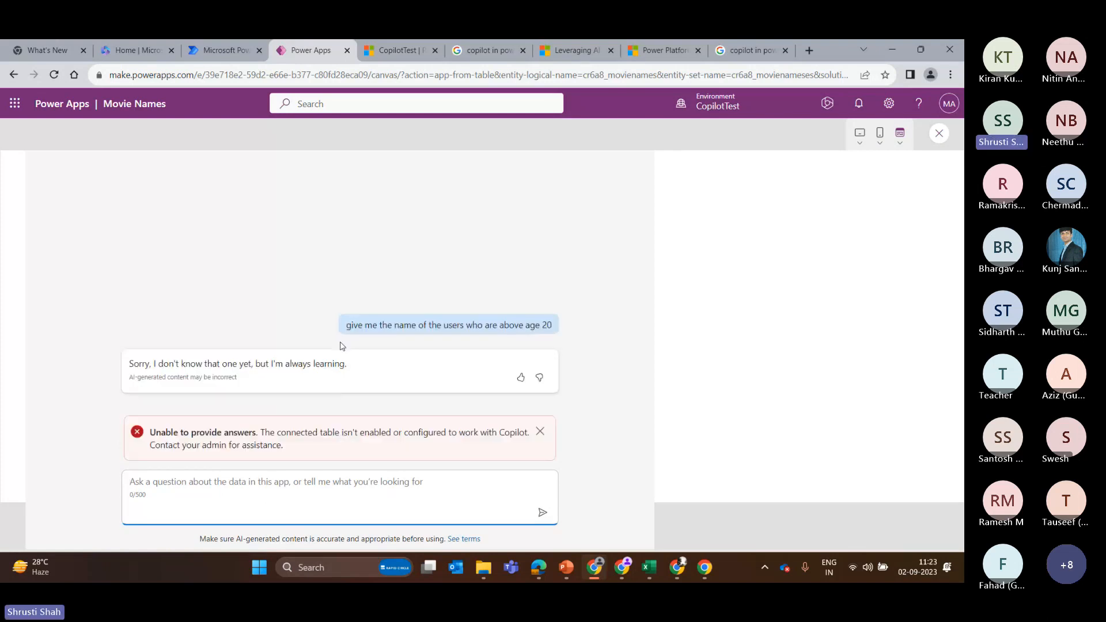
Step: Ask the Copilot control "give me the movie name for id 0005", check its answer and close the preview
left_click(223, 352)
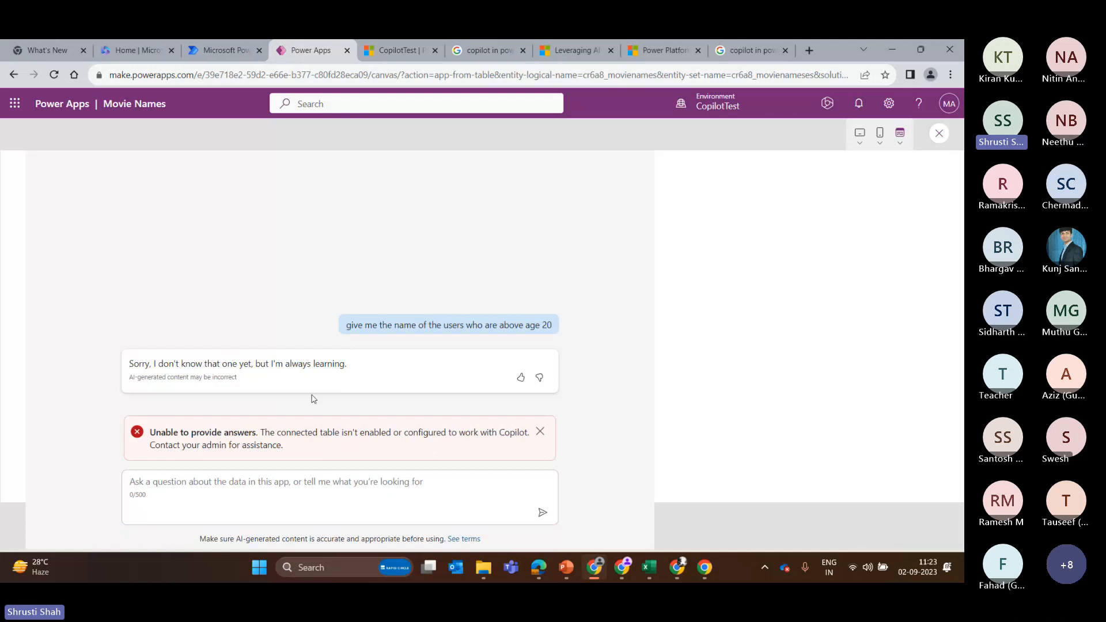
left_click(240, 493)
type("give")
type(" me the o")
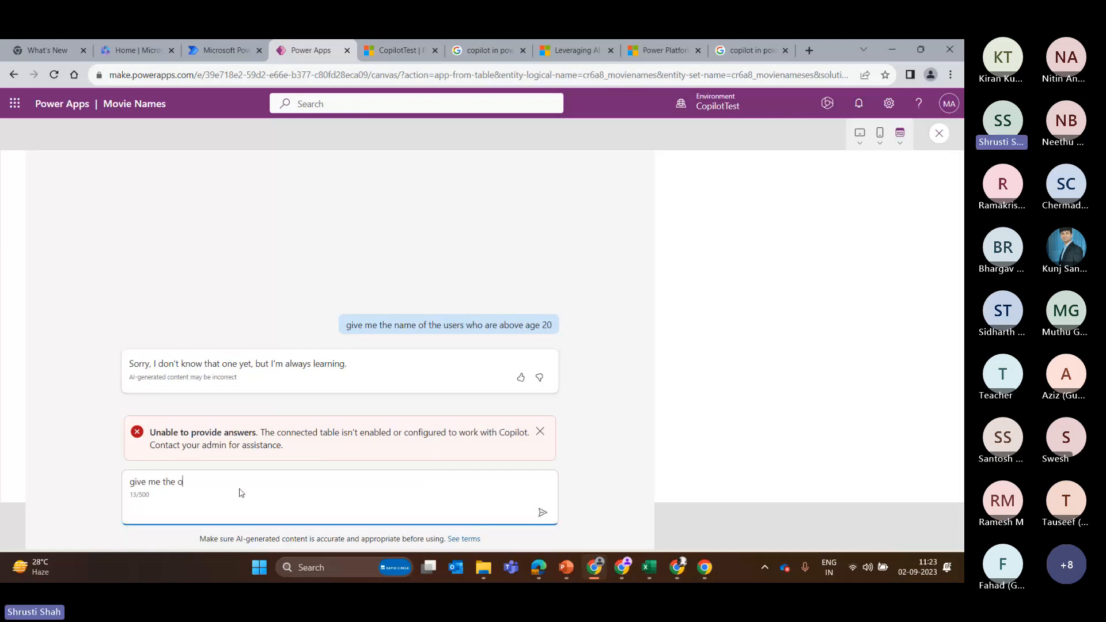
key("BackSpace")
type("movie name for id 0005")
key("Return")
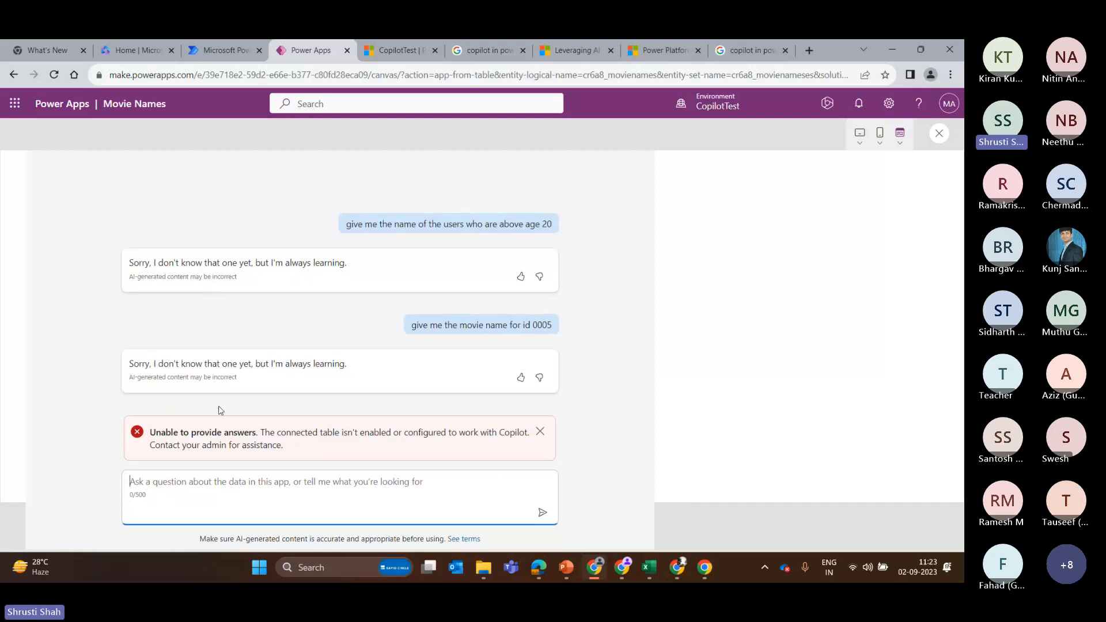
left_click(316, 430)
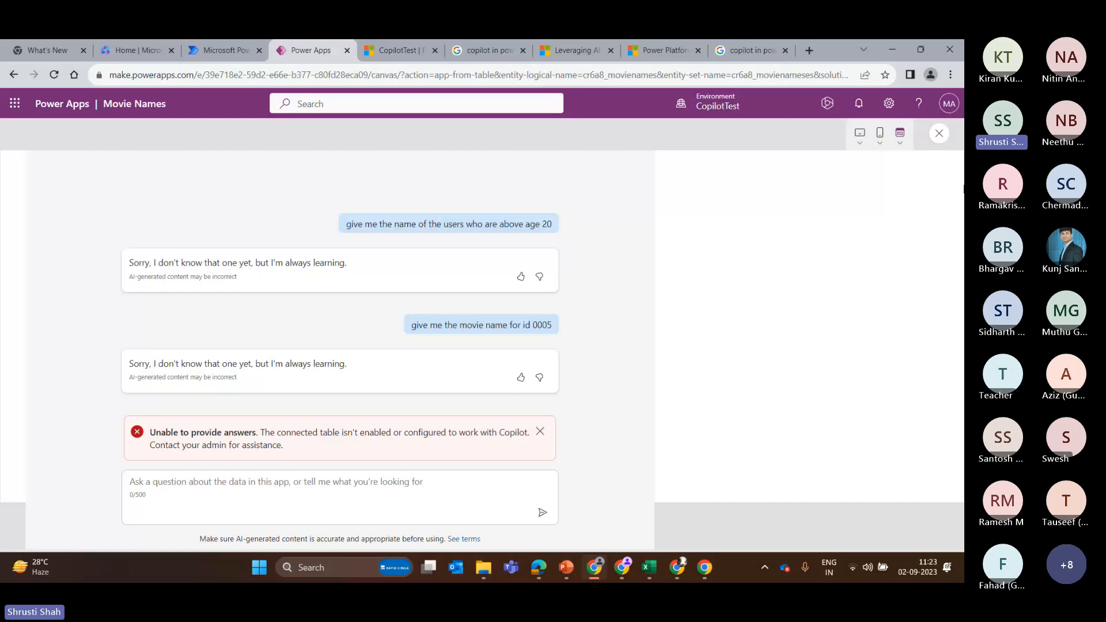
left_click(940, 134)
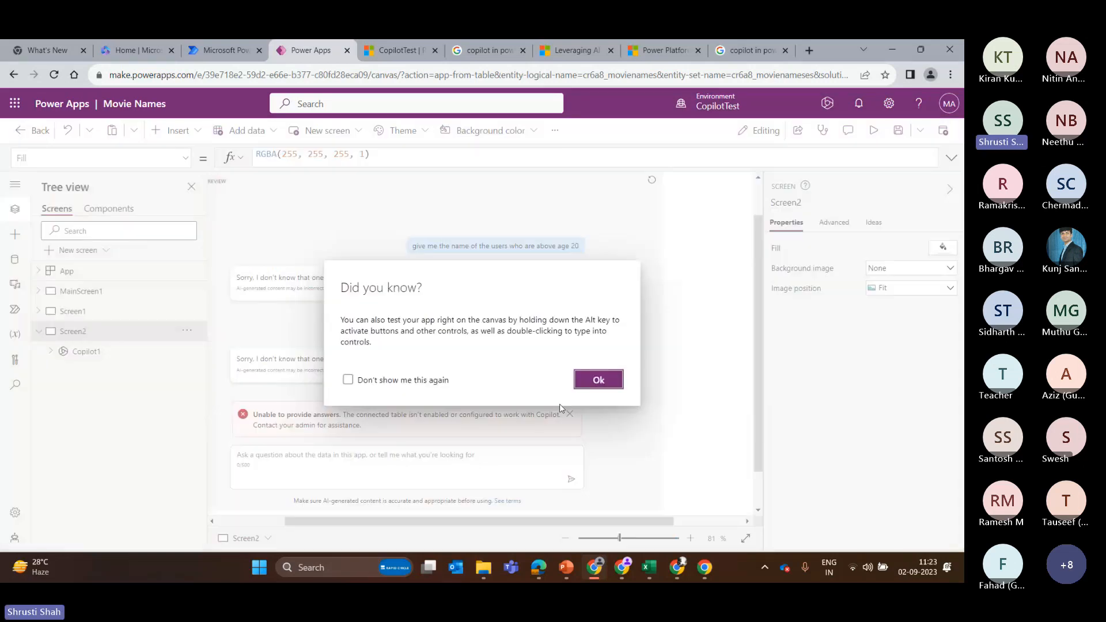
Step: Preview the app with a restarted Copilot conversation, ask "give me the name of the movies from the tables", and close the preview
left_click(598, 380)
left_click(626, 479)
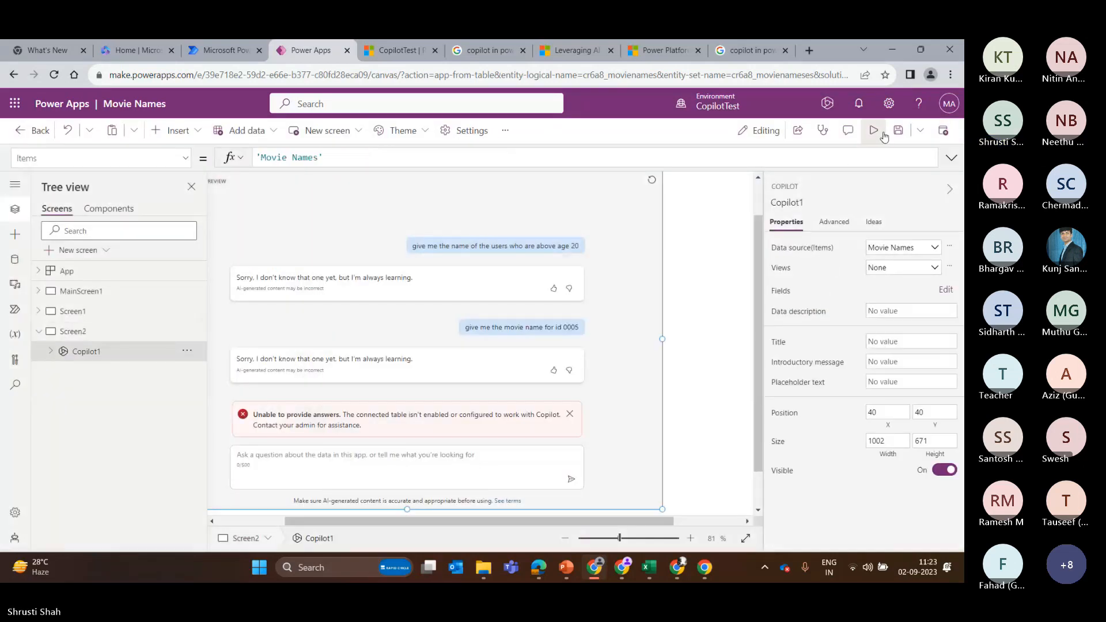
key("F5")
left_click(641, 188)
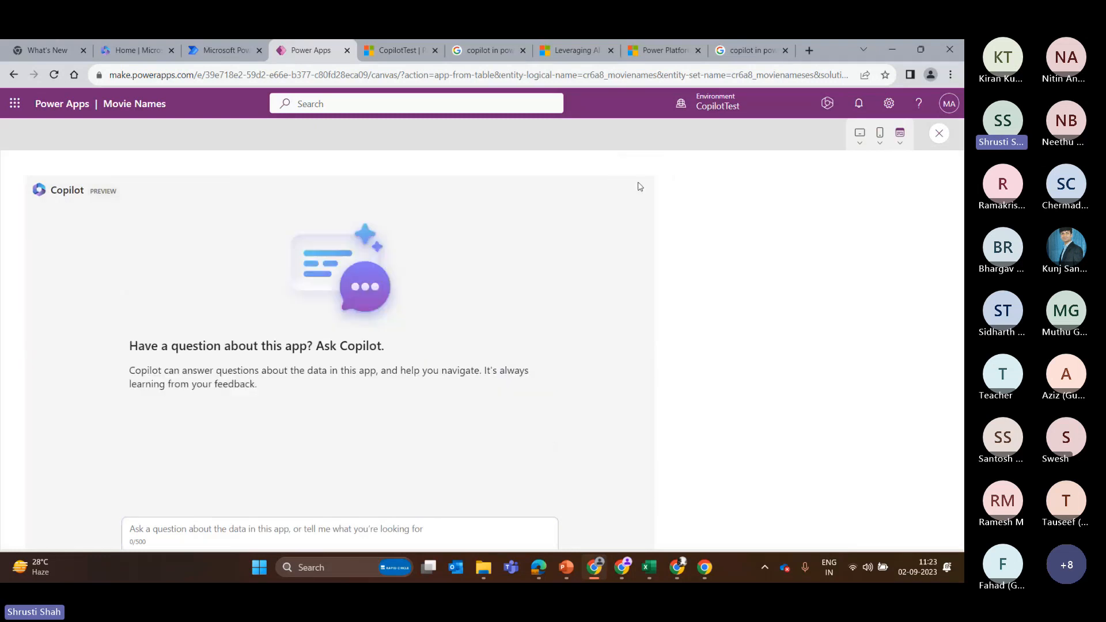
left_click(245, 534)
type("gi")
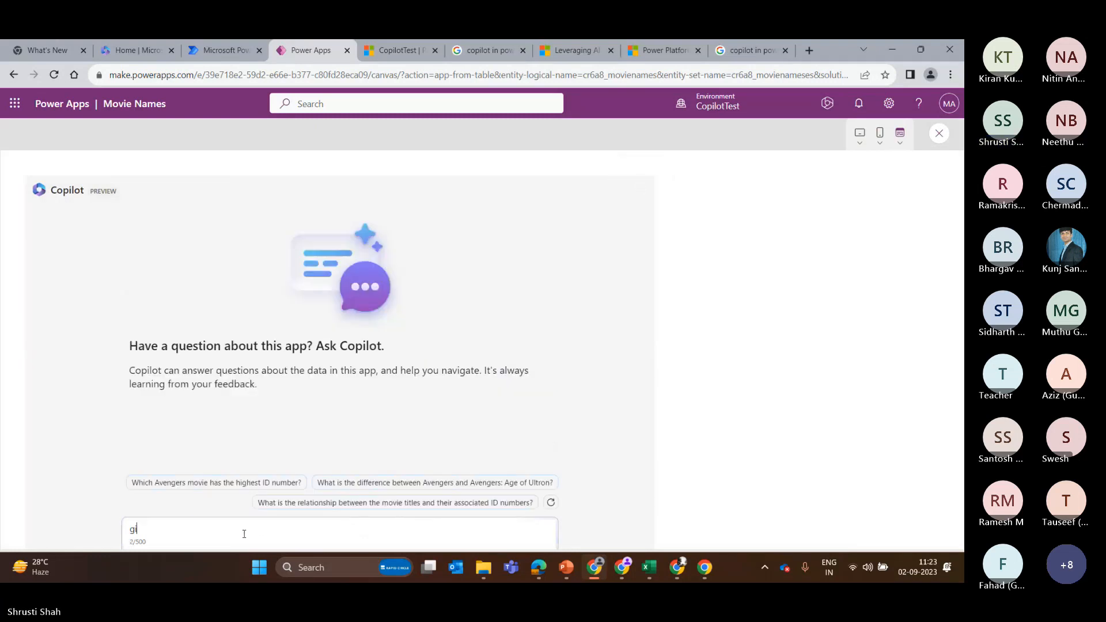
type("ve me the name of the movies from the tables")
key("Return")
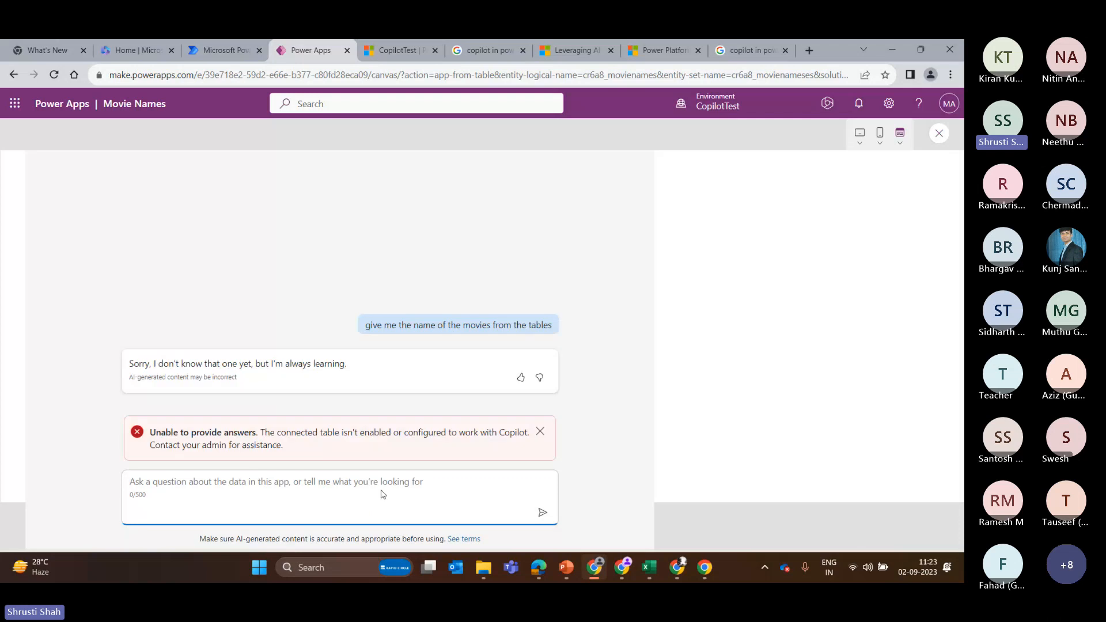
left_click(940, 132)
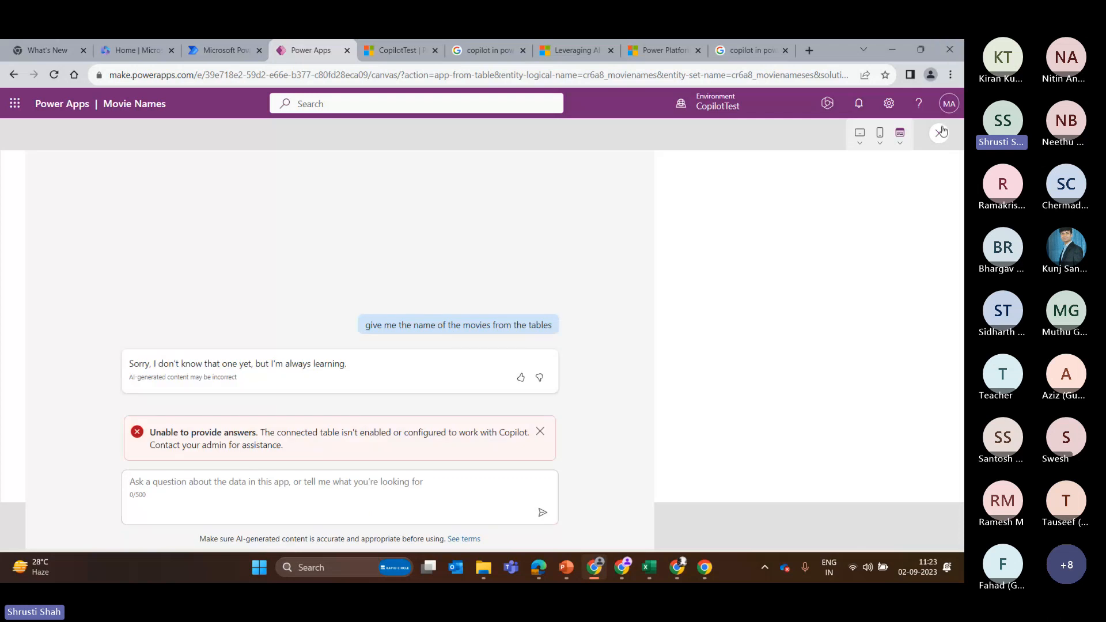
left_click(597, 378)
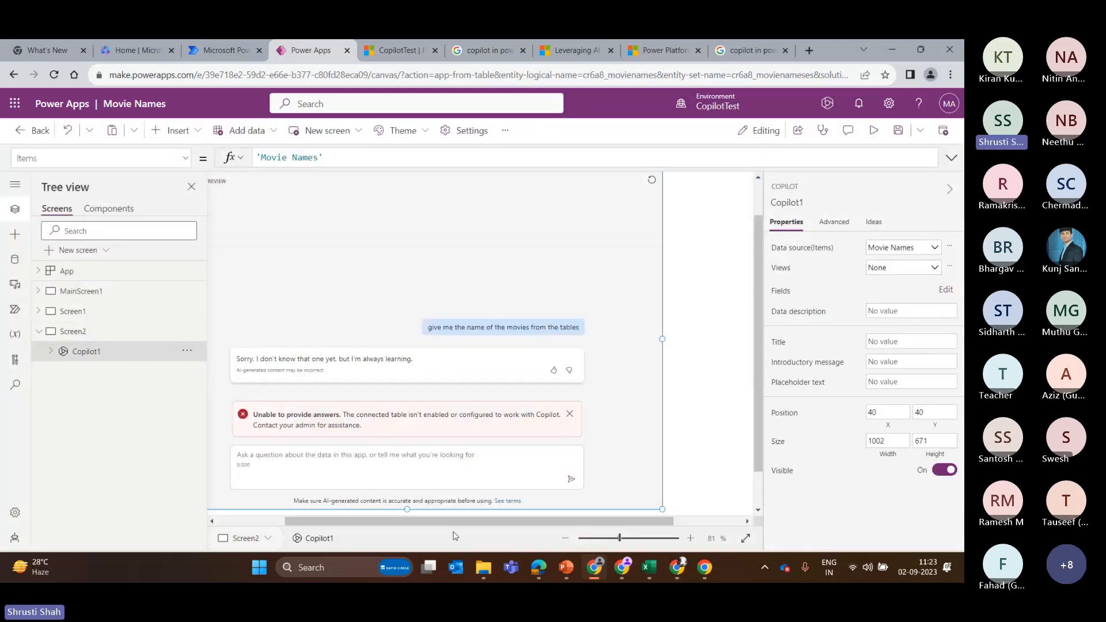
Step: Reselect Movie Names as the Copilot control's data source and set its view to Active Movie Names
left_click(933, 249)
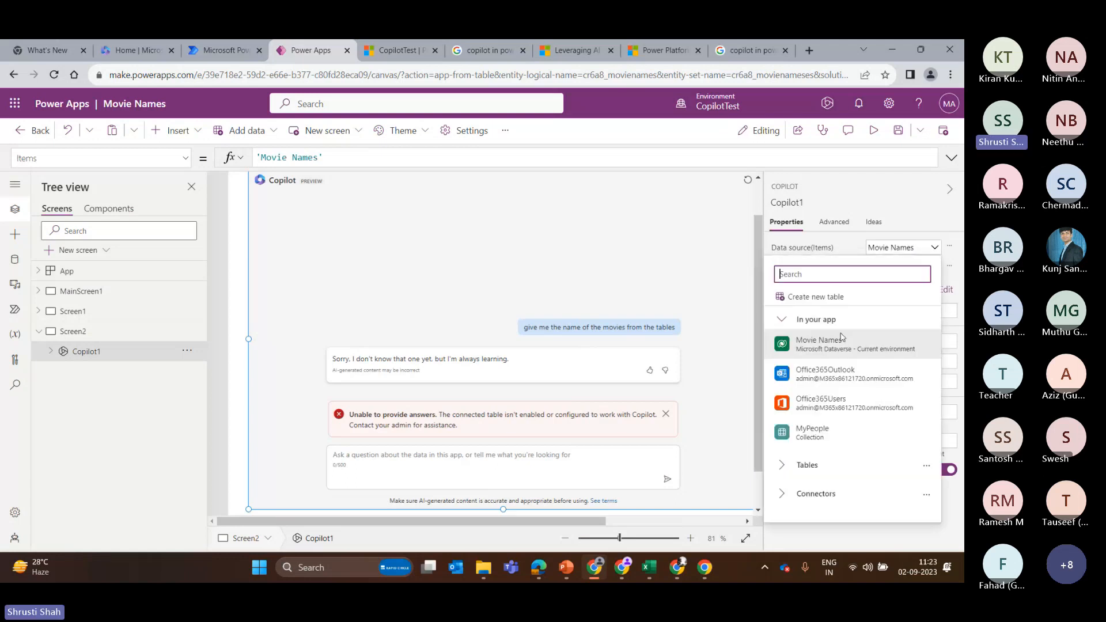
left_click(842, 340)
left_click(599, 376)
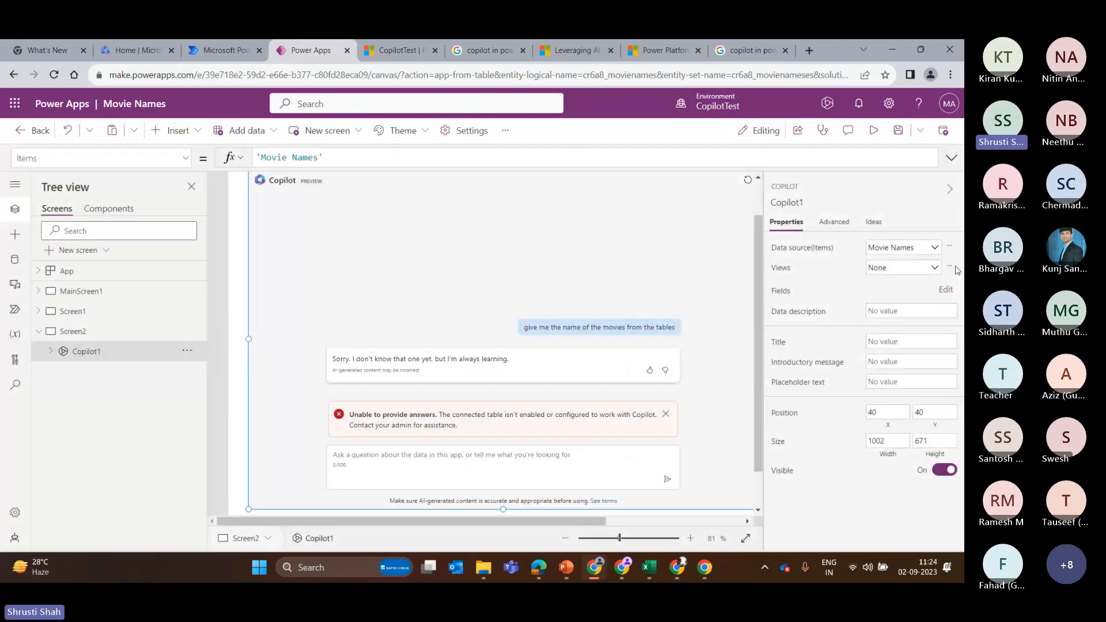
left_click(933, 267)
left_click(870, 296)
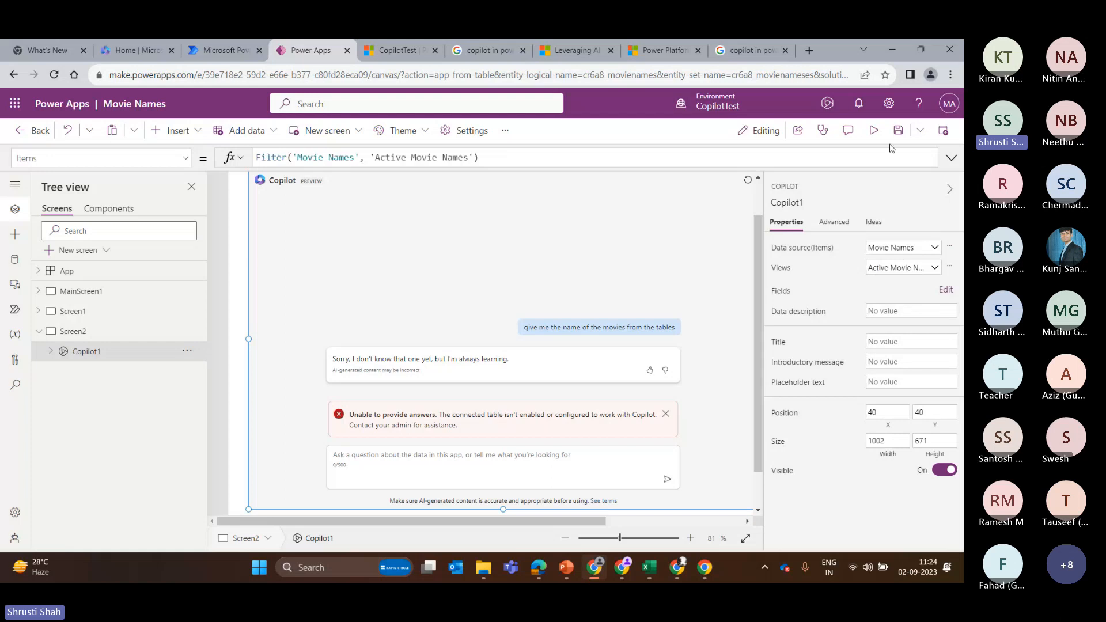
Step: Preview the app and ask the Copilot control "give me the movie names"
left_click(874, 134)
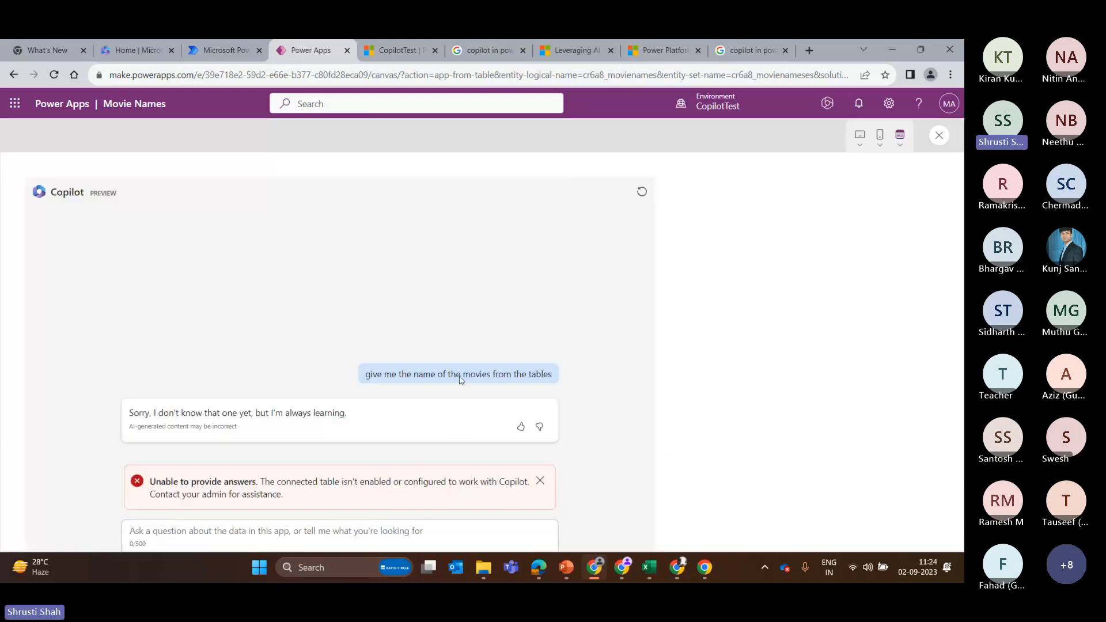
left_click(208, 536)
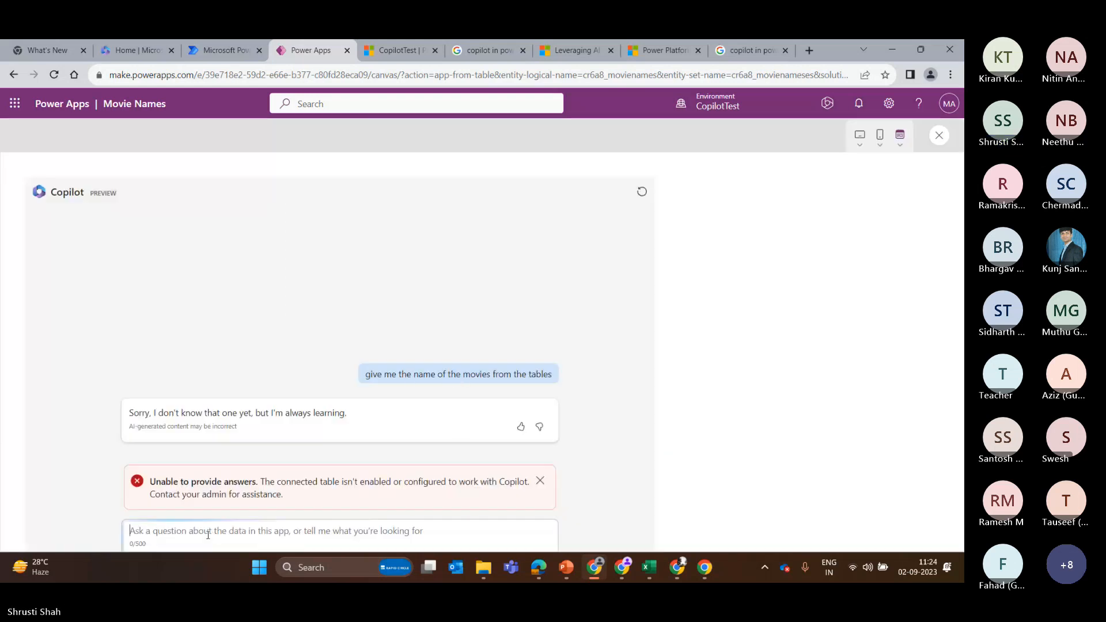
type("give m")
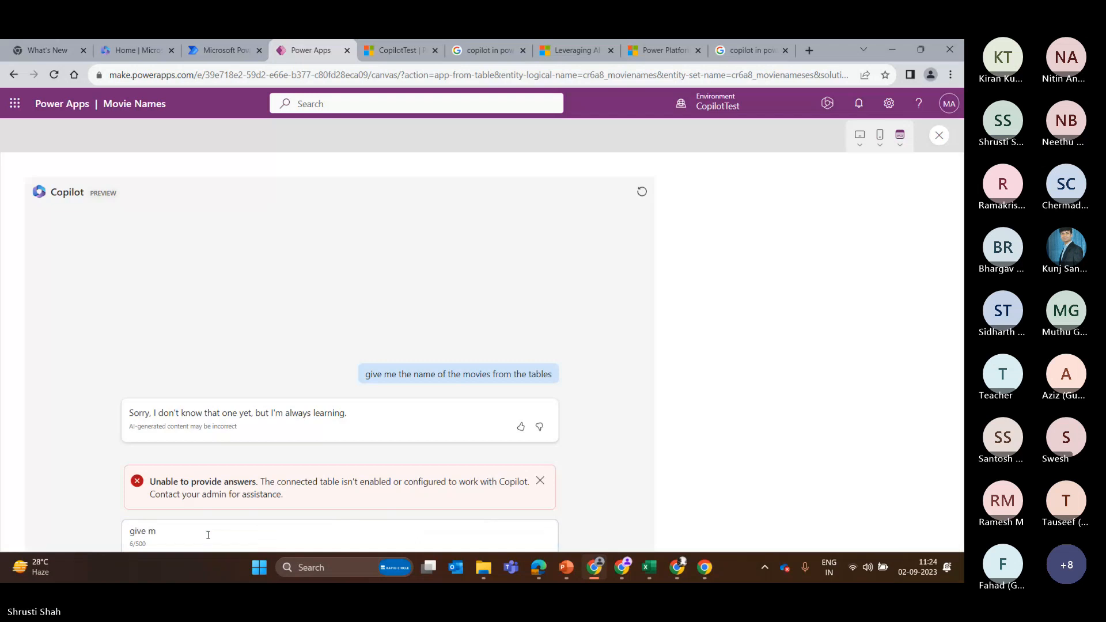
type("e the movie names")
key("Return")
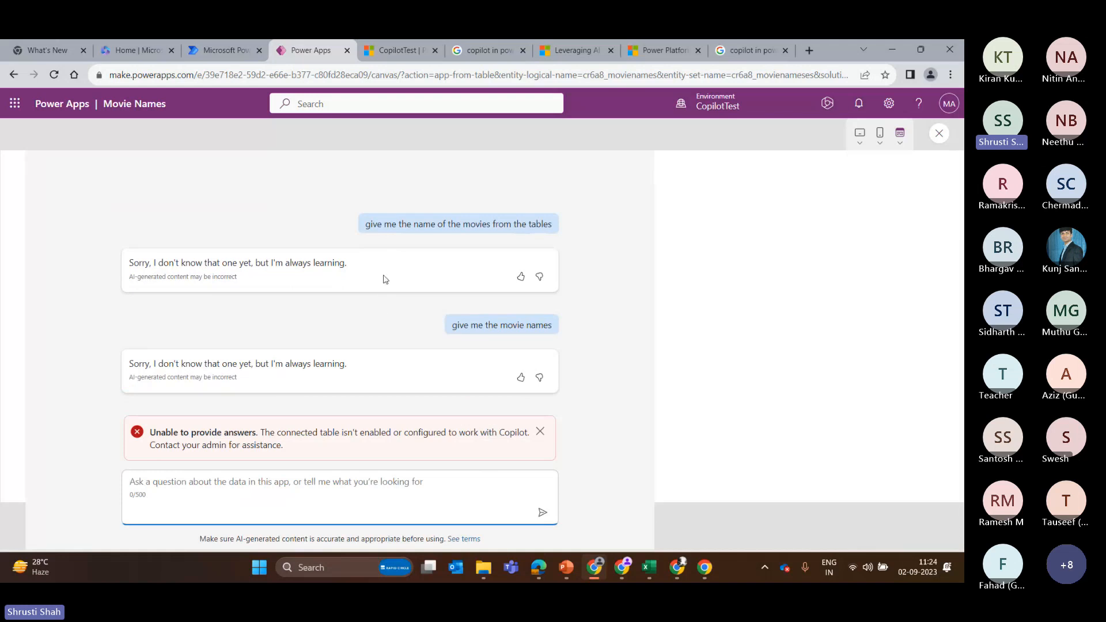
Step: Switch to the PowerPoint session deck, start the slide show from the current slide and advance to the "Add the Copilot control" slide
left_click(572, 576)
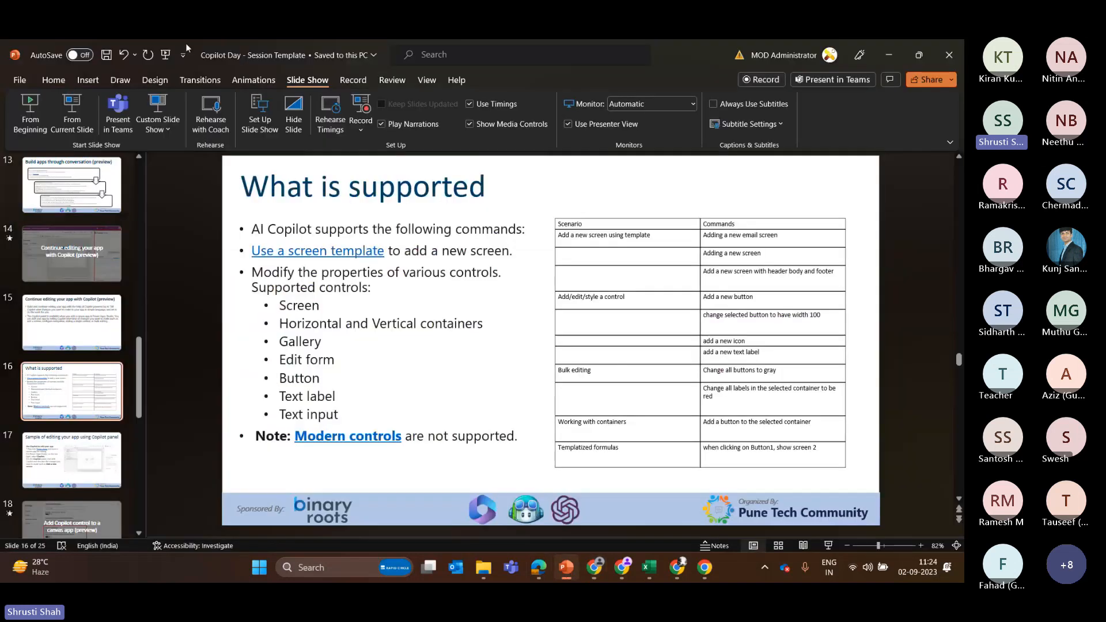
left_click(72, 115)
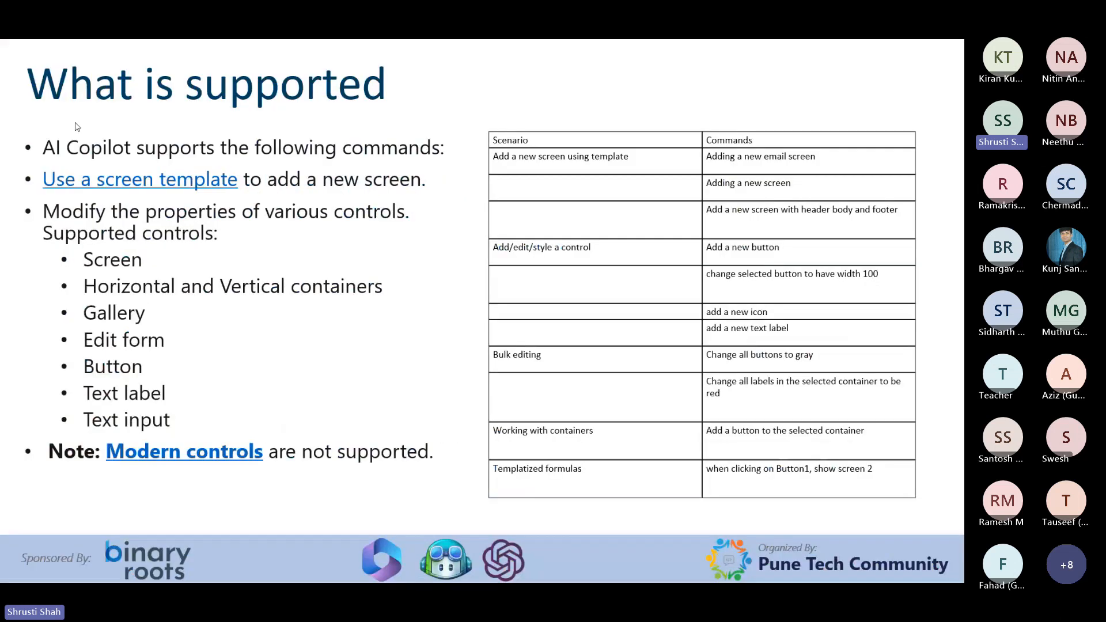
key("Right")
key("Right")
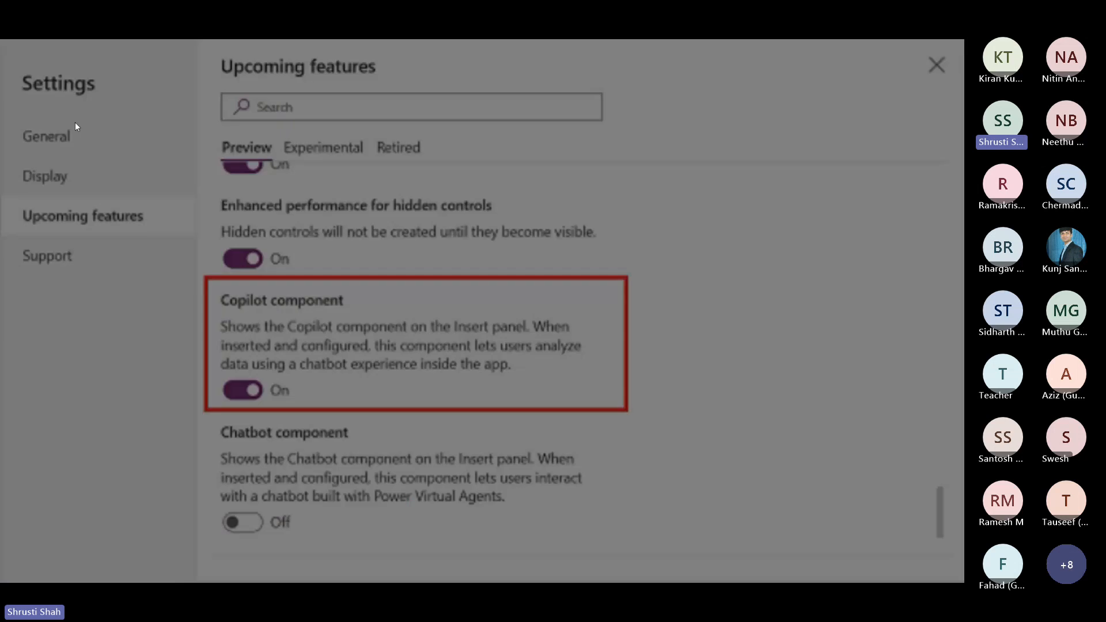
key("Right")
key("Right")
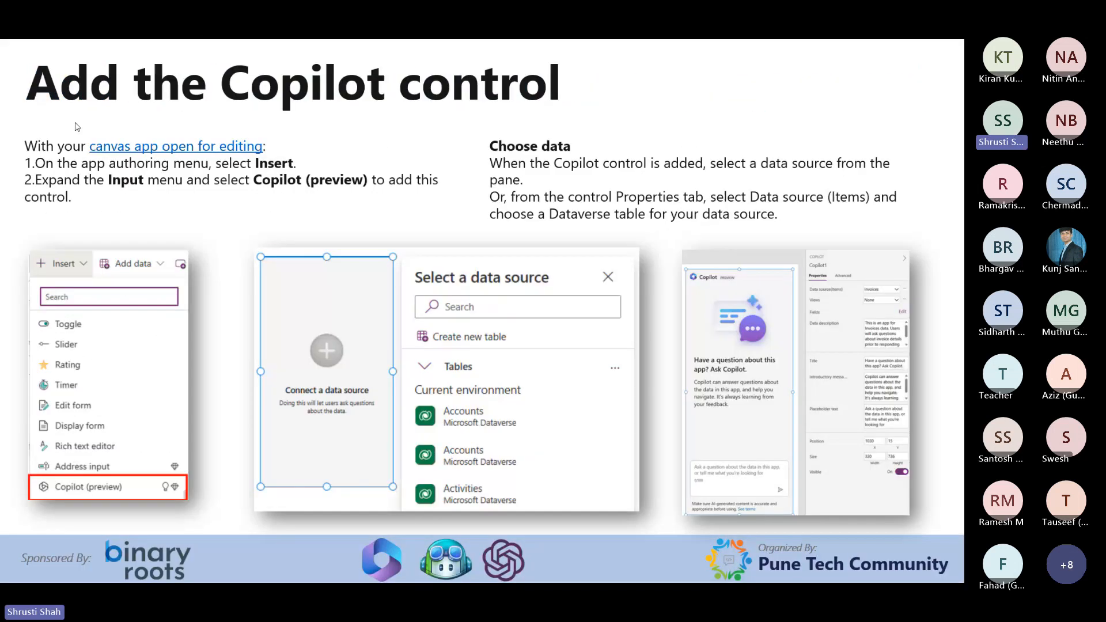